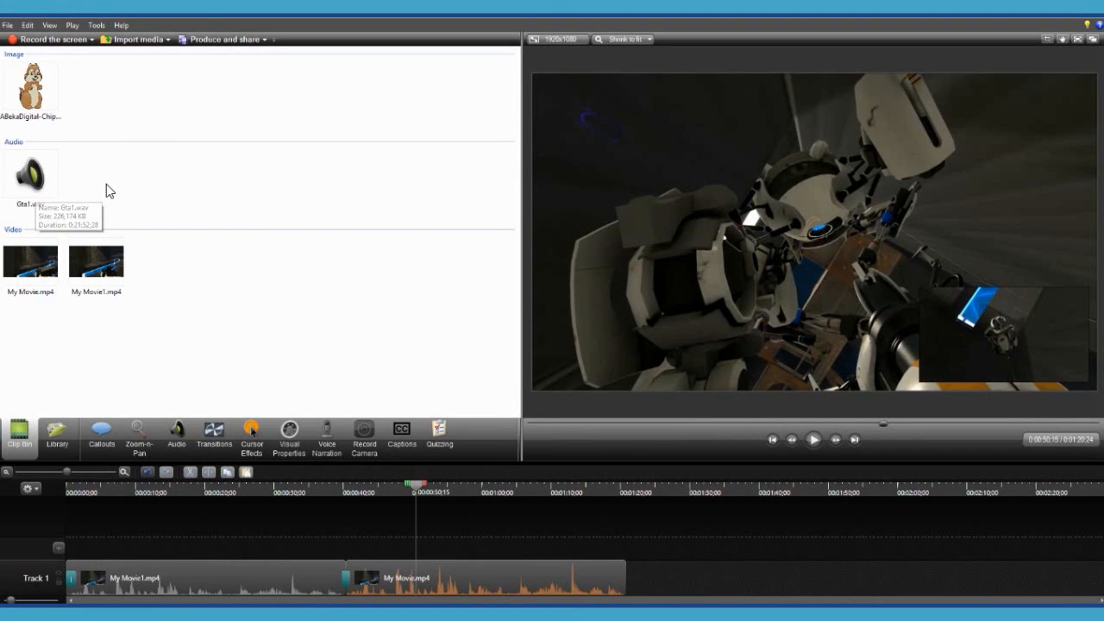
# Add Gta1.wav from the clip bin to Track 2, starting at the beginning of the timeline
pyautogui.click(52, 184)
pyautogui.moveTo(954, 592); pyautogui.dragTo(586, 543)
pyautogui.moveTo(441, 531); pyautogui.dragTo(95, 542)
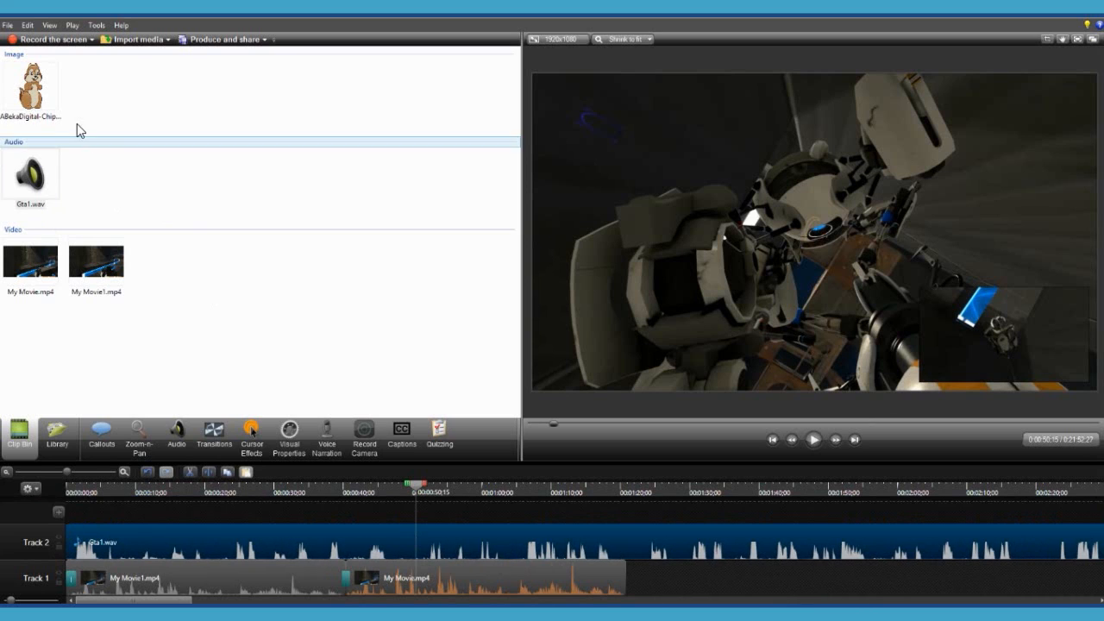
# Place the chipmunk image from the clip bin on Track 3 at about 0:14
pyautogui.moveTo(35, 95); pyautogui.dragTo(244, 492)
pyautogui.click(176, 486)
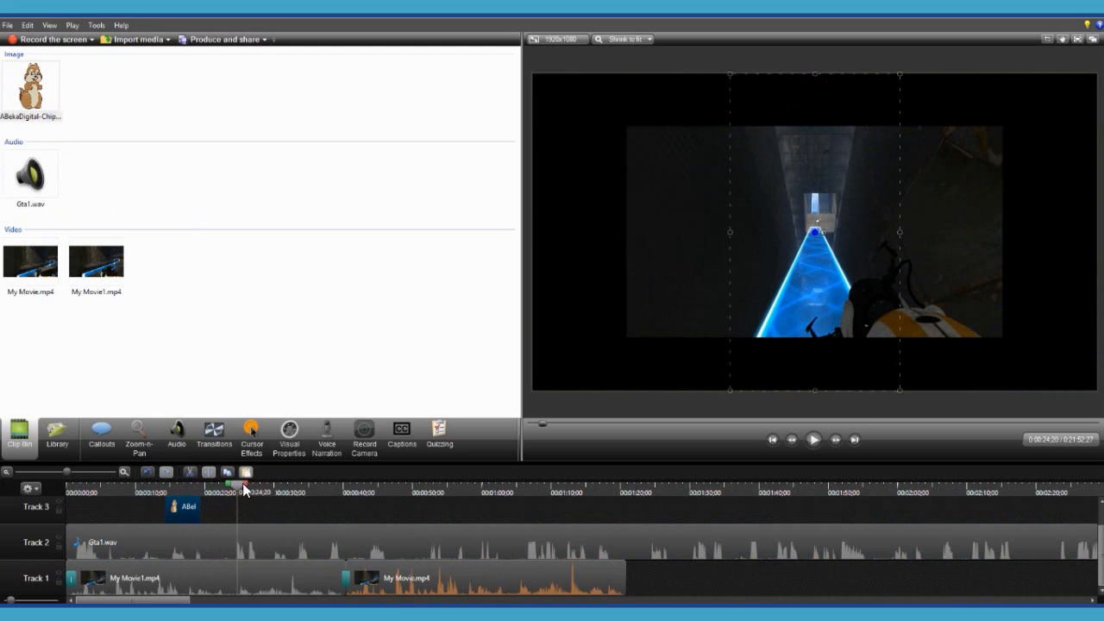
pyautogui.click(184, 489)
# Shift the chipmunk image to the left in the video frame and extend its clip to about 1:06
pyautogui.moveTo(845, 298); pyautogui.dragTo(734, 298)
pyautogui.moveTo(204, 511); pyautogui.dragTo(504, 500)
pyautogui.moveTo(310, 483); pyautogui.dragTo(197, 506)
# Trim the end of Gta1.wav to about 19:39 and shorten the end of My Movie.mp4 to about 1:08
pyautogui.click(311, 539)
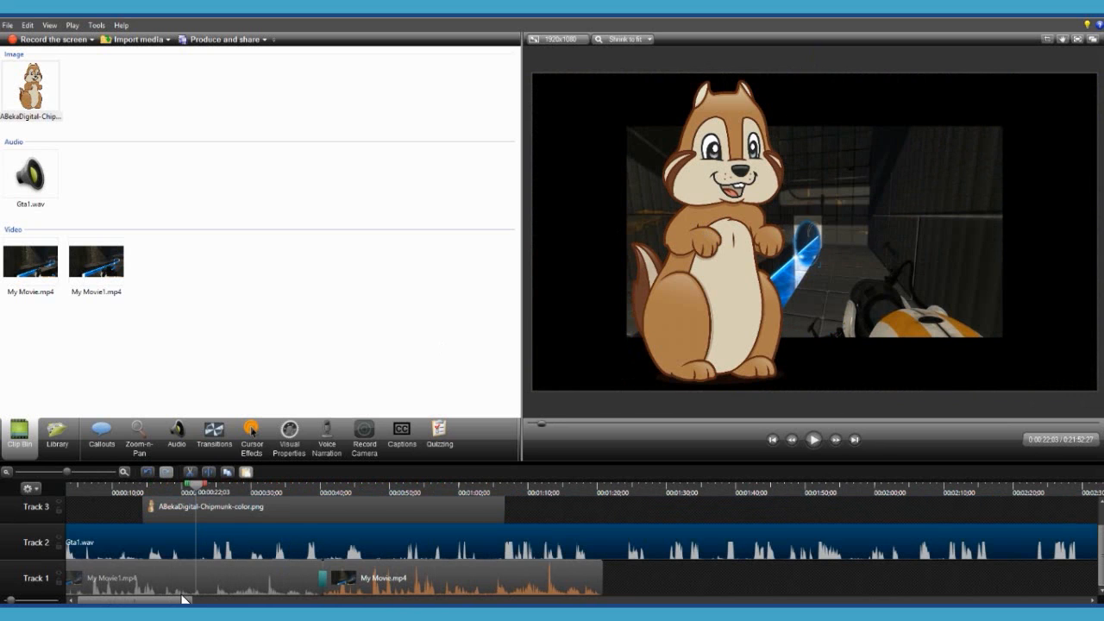
pyautogui.moveTo(183, 599); pyautogui.dragTo(115, 530)
pyautogui.moveTo(1021, 601); pyautogui.dragTo(97, 595)
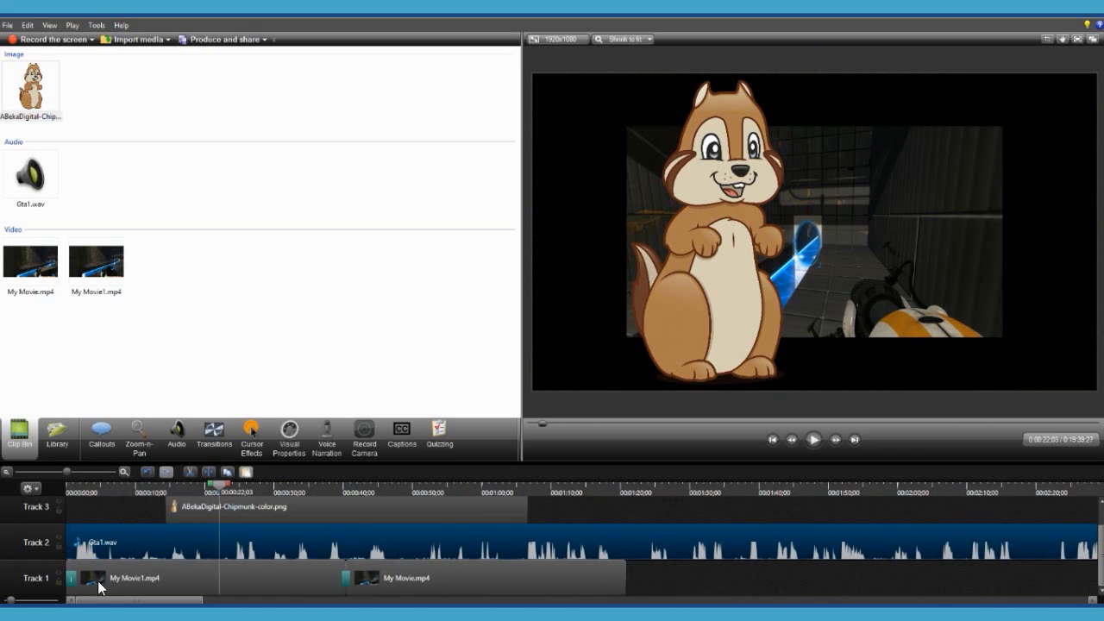
pyautogui.moveTo(626, 571); pyautogui.dragTo(536, 570)
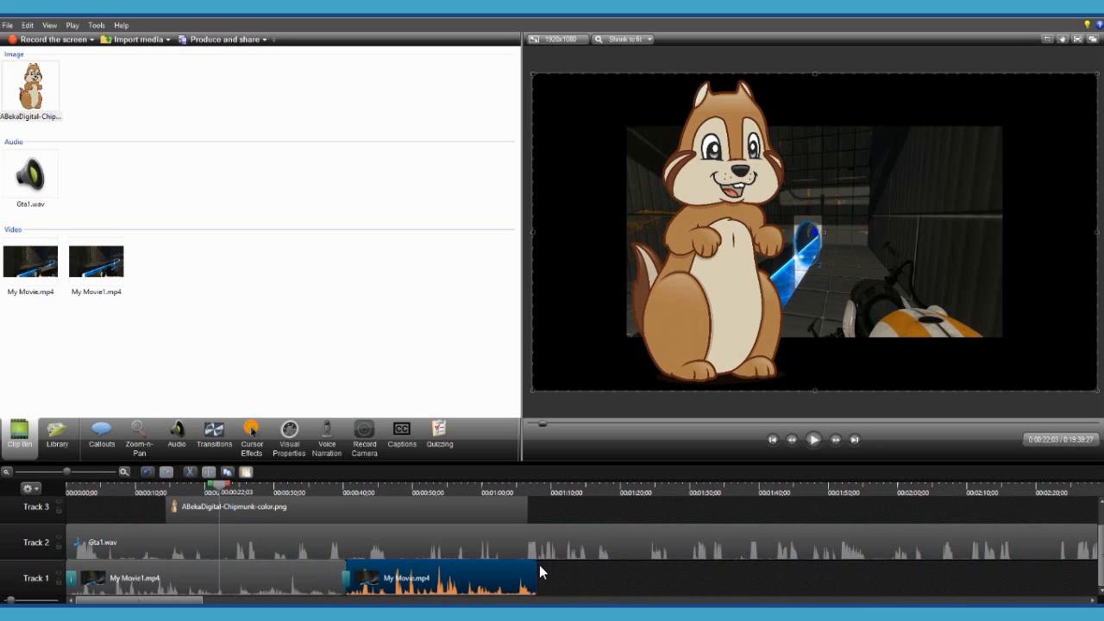
# Split the Gta1.wav clip on Track 2 at 0:01:23;00
pyautogui.click(641, 490)
pyautogui.click(631, 533)
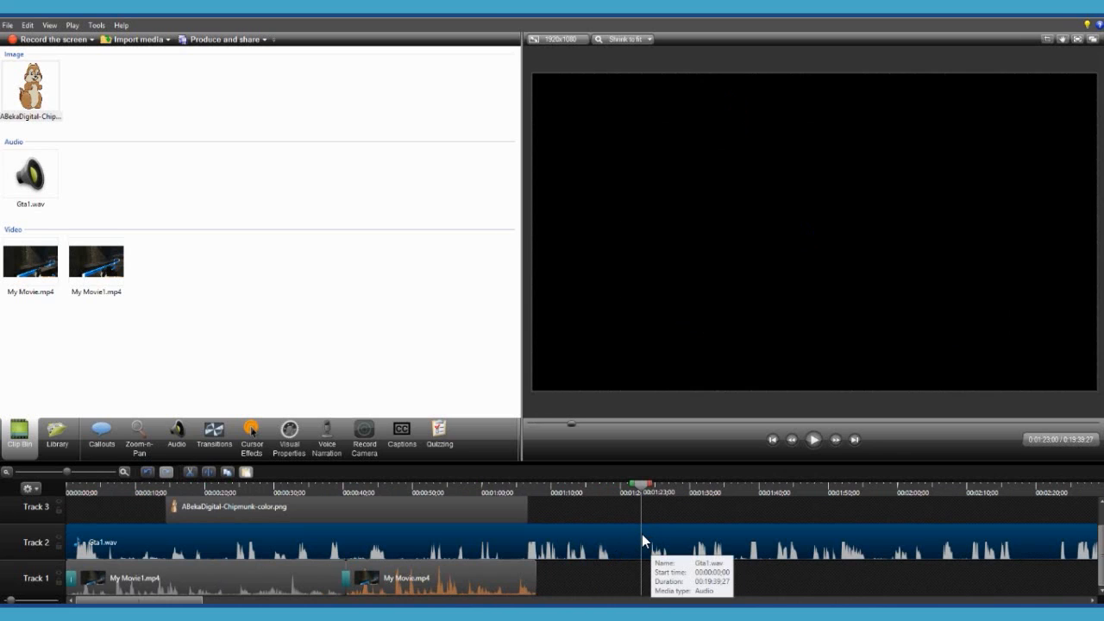
pyautogui.press('s')
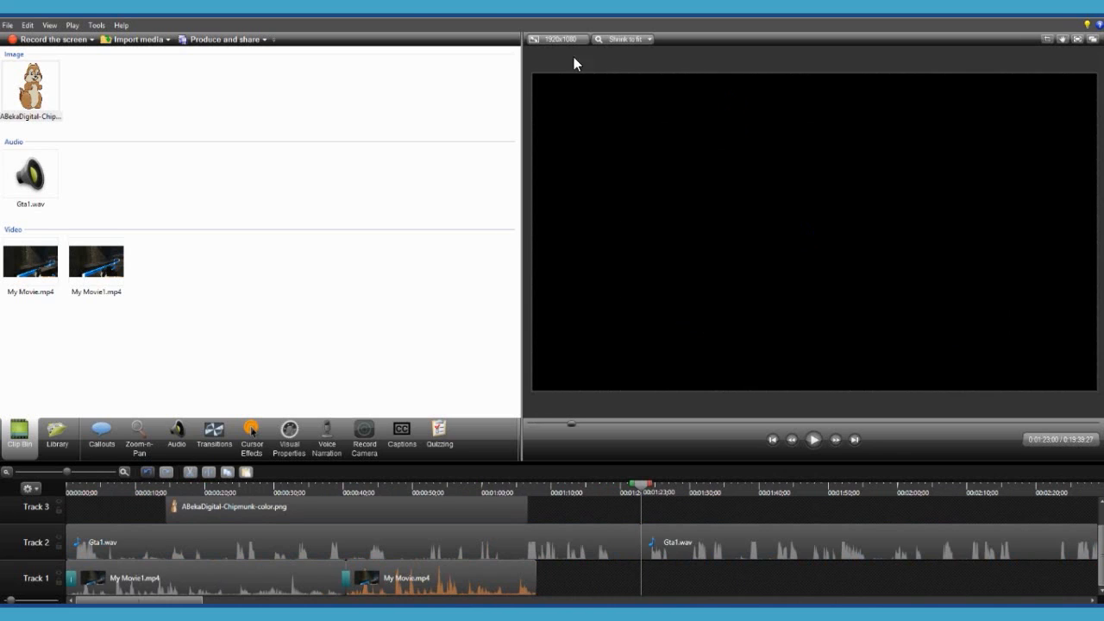
# Split Gta1.wav again at about 1:30 and delete the short section between the two cuts
pyautogui.click(693, 485)
pyautogui.moveTo(654, 557); pyautogui.dragTo(595, 549)
pyautogui.click(577, 483)
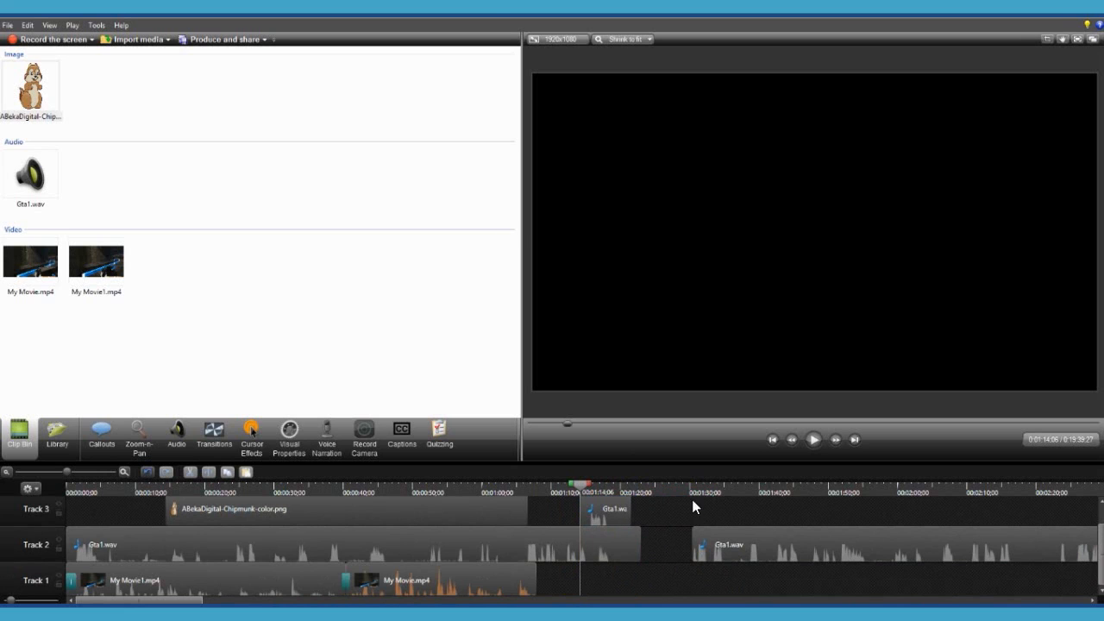
pyautogui.moveTo(727, 509); pyautogui.dragTo(608, 515)
pyautogui.press('Delete')
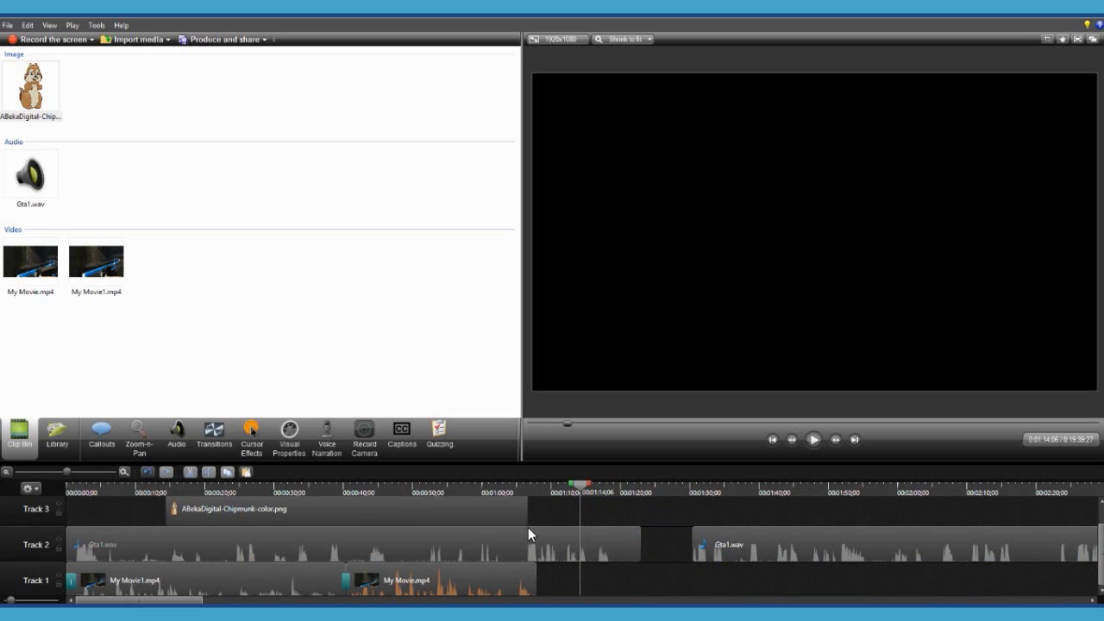
# Separate the video and audio of the My Movie.mp4 clip on Track 1
pyautogui.click(218, 532)
pyautogui.click(211, 576)
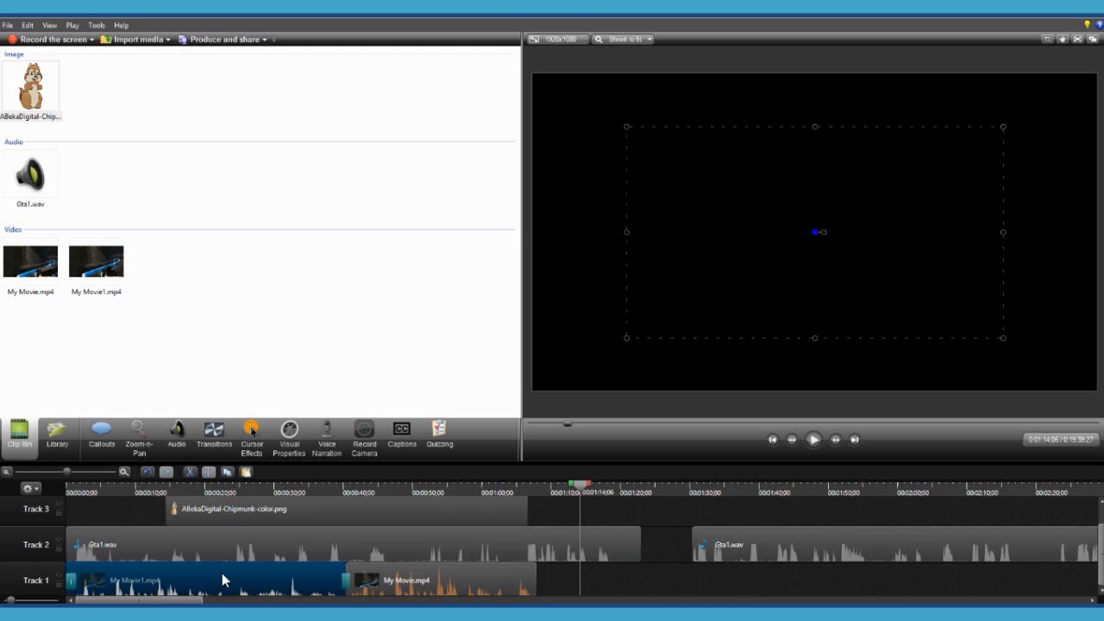
pyautogui.click(438, 576)
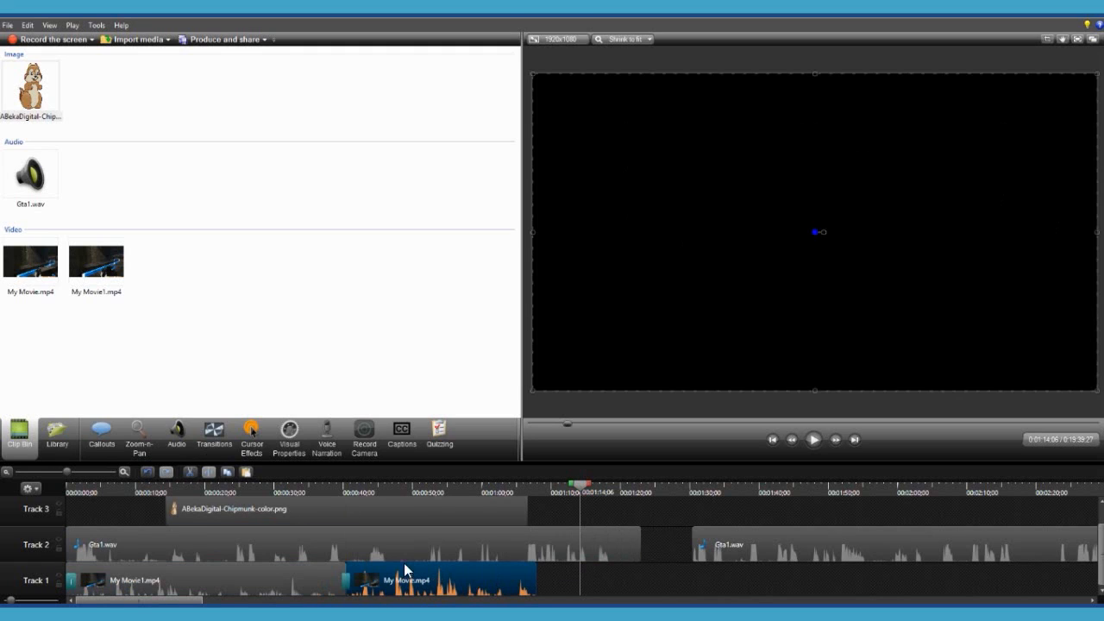
pyautogui.rightClick(458, 574)
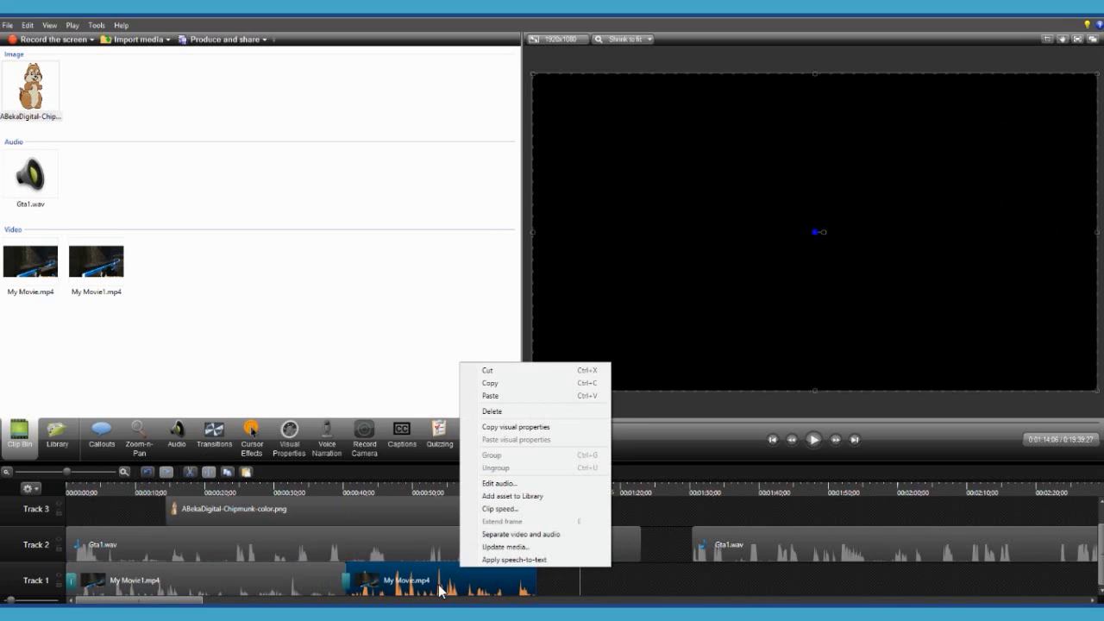
pyautogui.click(493, 528)
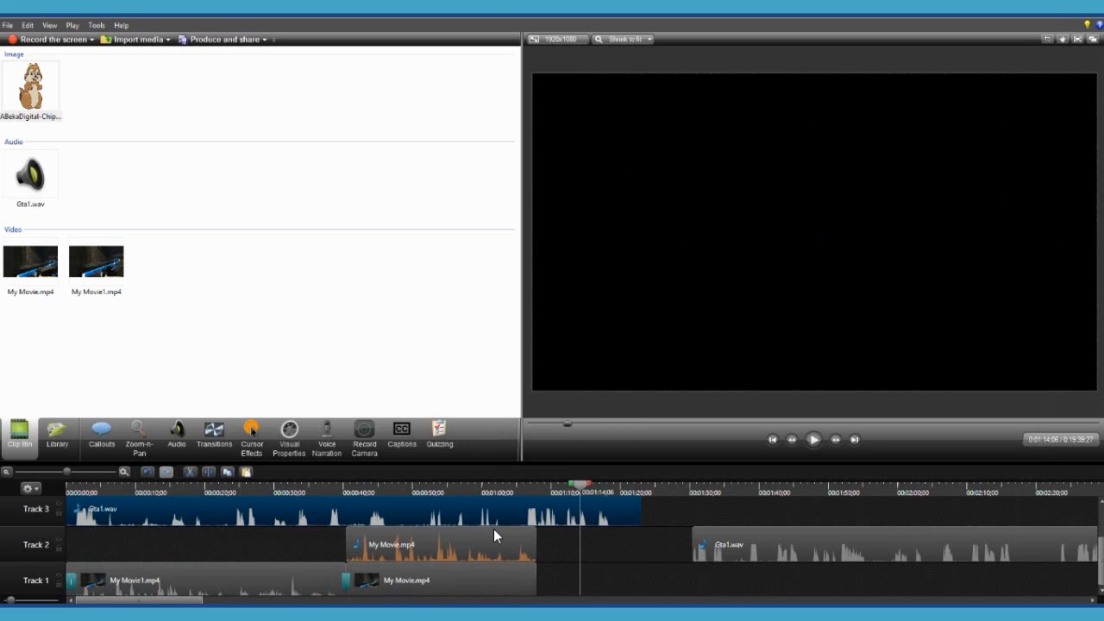
# Move the separated My Movie.mp4 audio to Track 1, after the video clip, starting at about 1:14
pyautogui.click(426, 492)
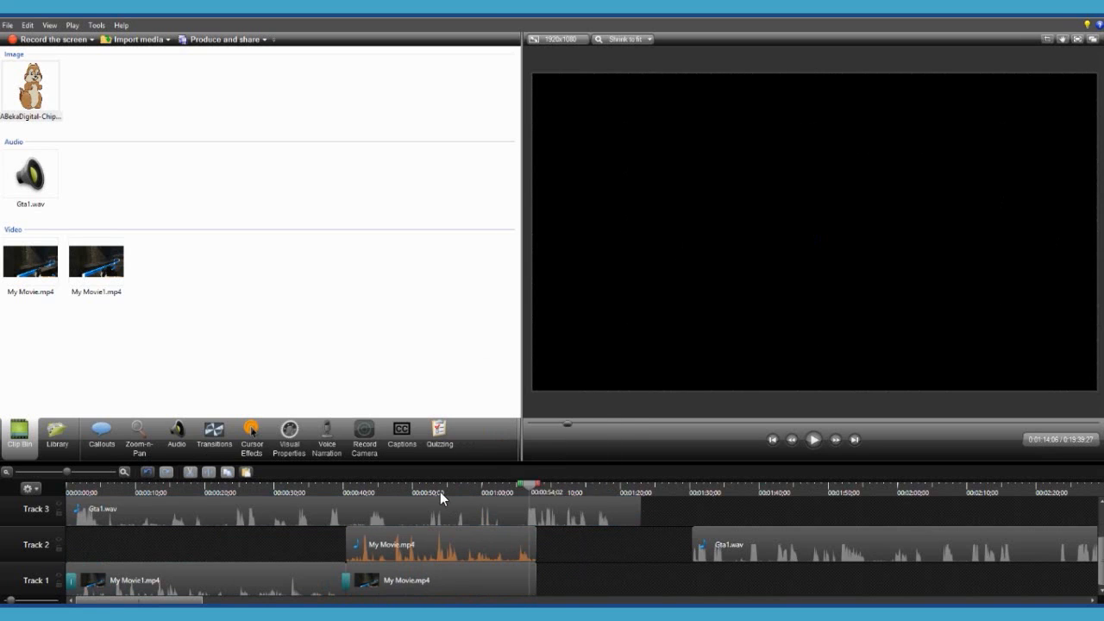
pyautogui.click(419, 594)
pyautogui.click(431, 549)
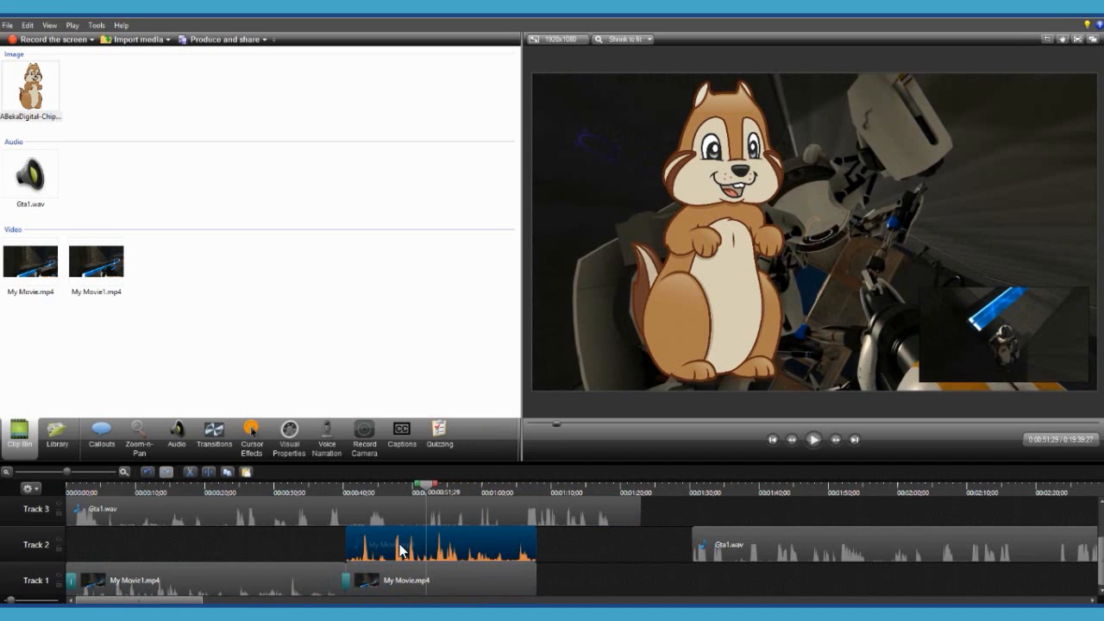
pyautogui.moveTo(401, 556); pyautogui.dragTo(635, 593)
# Play and scrub through the My Movie.mp4 section to check the video without its own audio
pyautogui.click(519, 554)
pyautogui.press('space')
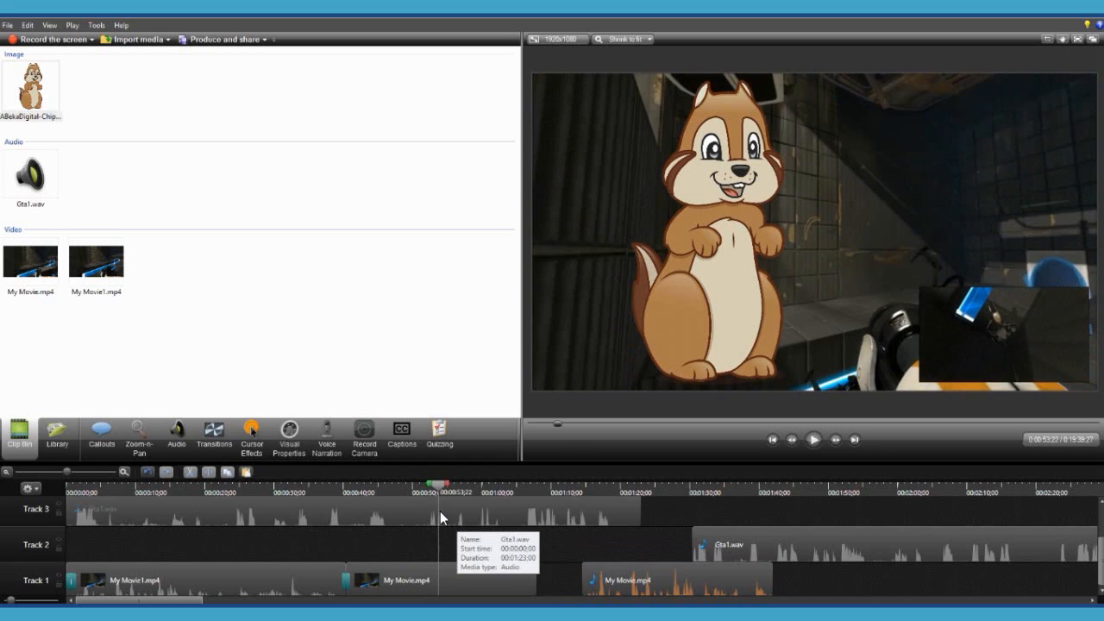
pyautogui.click(429, 490)
pyautogui.moveTo(429, 490); pyautogui.dragTo(377, 490)
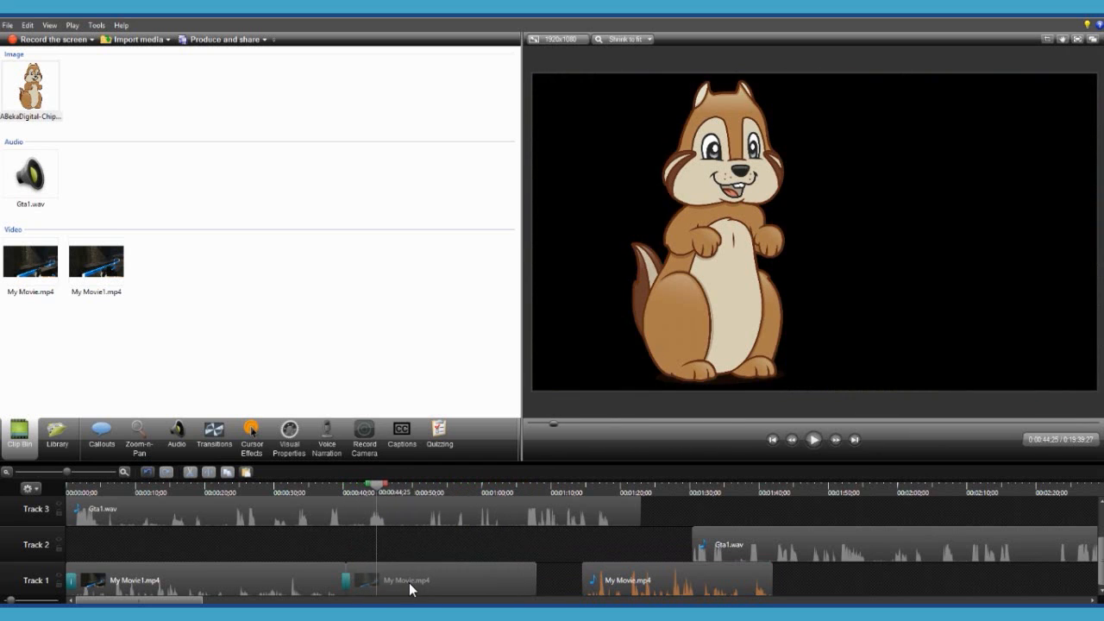
pyautogui.click(409, 583)
pyautogui.click(407, 551)
pyautogui.click(393, 583)
pyautogui.click(452, 547)
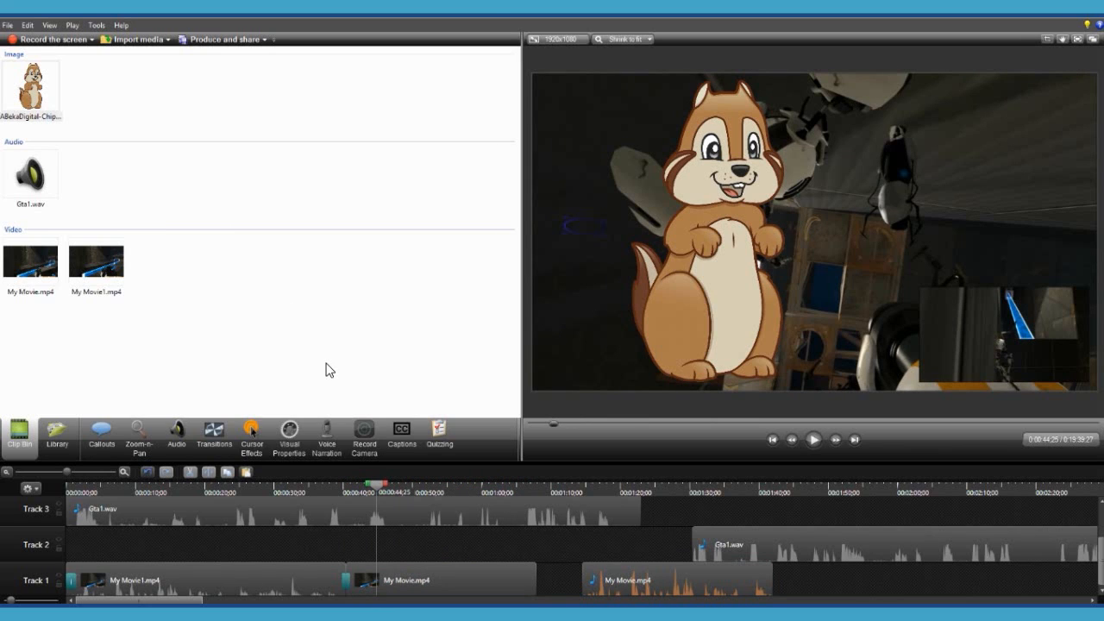
# Try to set the clip speed of My Movie1.mp4 to 50%
pyautogui.rightClick(277, 582)
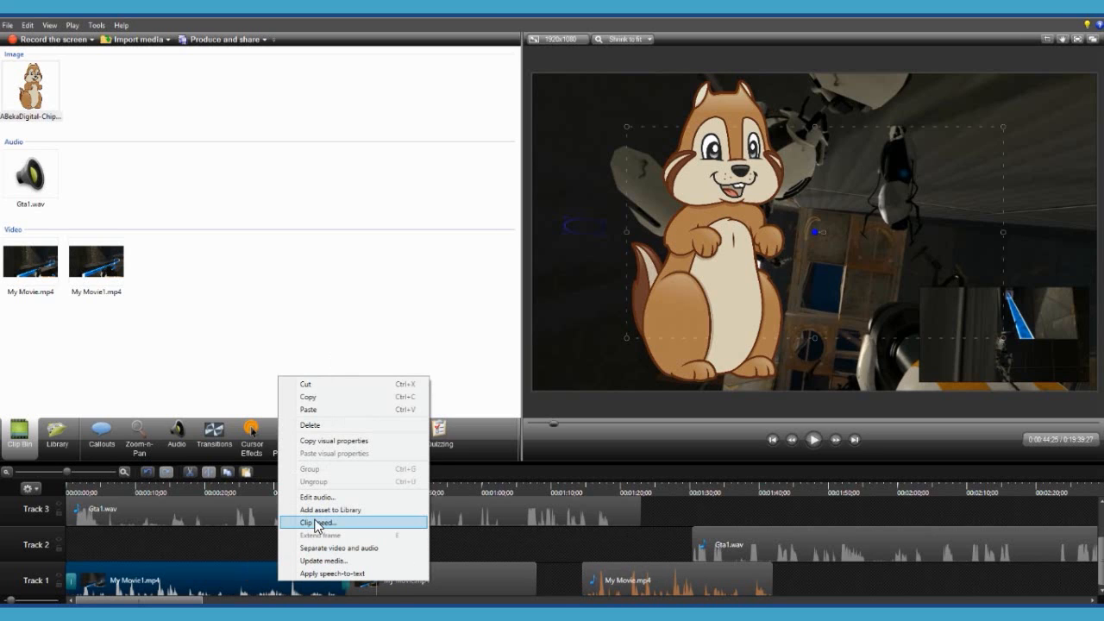
pyautogui.click(316, 522)
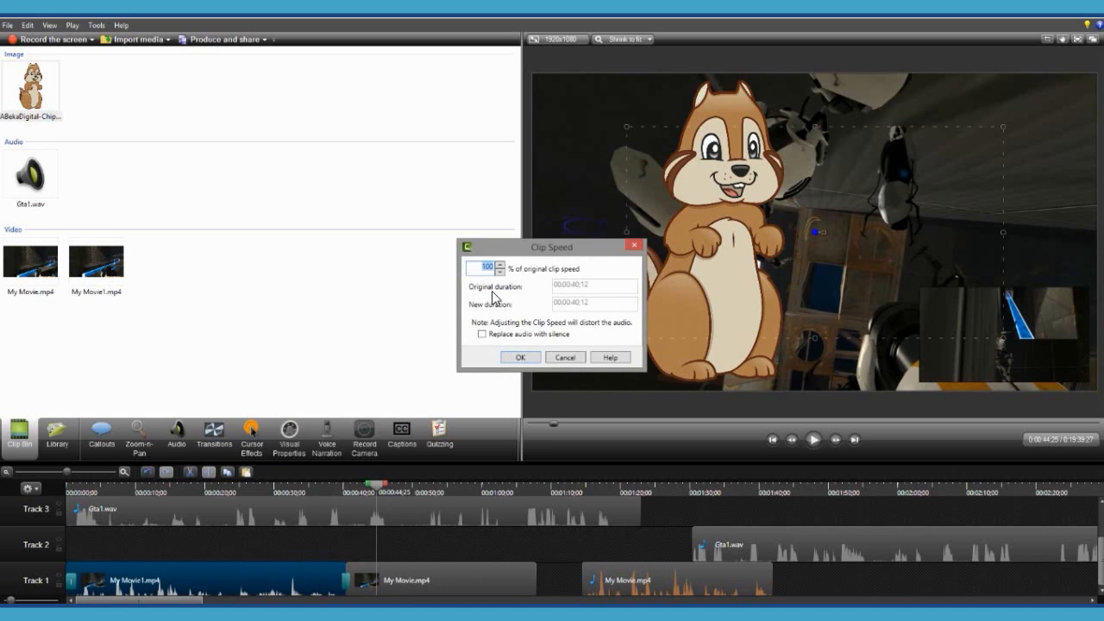
pyautogui.press('BackSpace')
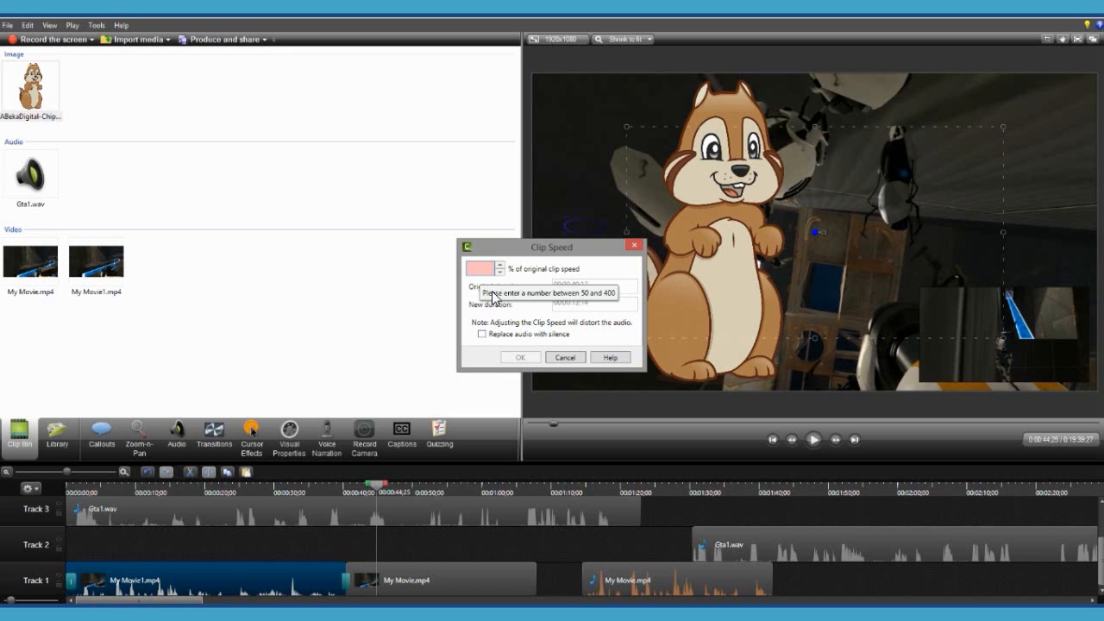
pyautogui.write('50')
pyautogui.press('Return')
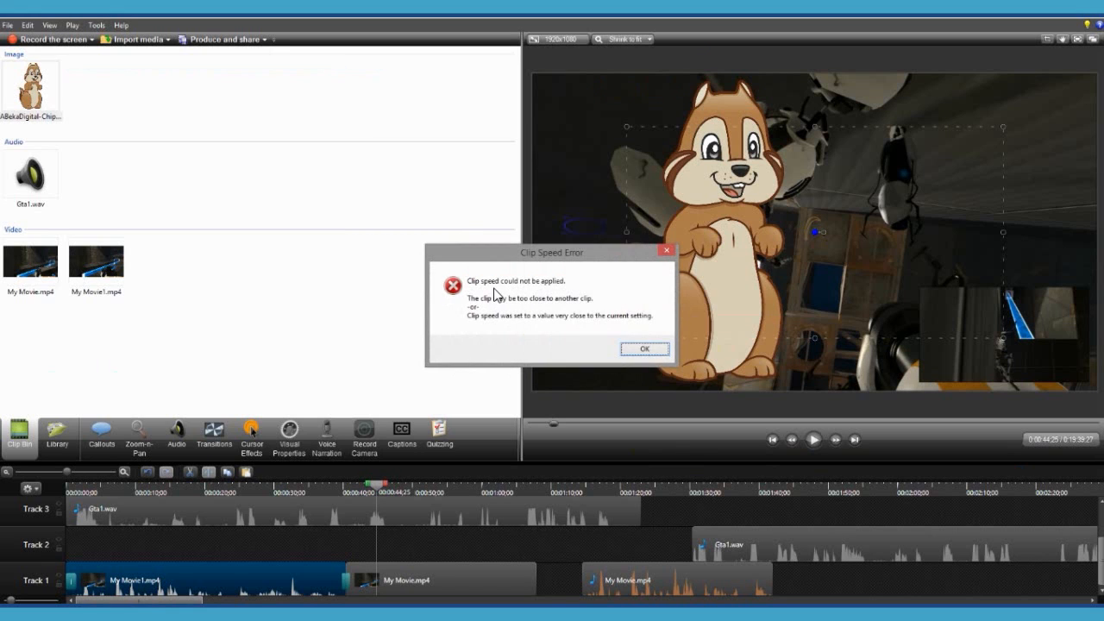
pyautogui.click(647, 351)
# Move the My Movie.mp4 video and audio clips further along the timeline and set My Movie1.mp4's clip speed to 50%
pyautogui.moveTo(444, 569); pyautogui.dragTo(828, 509)
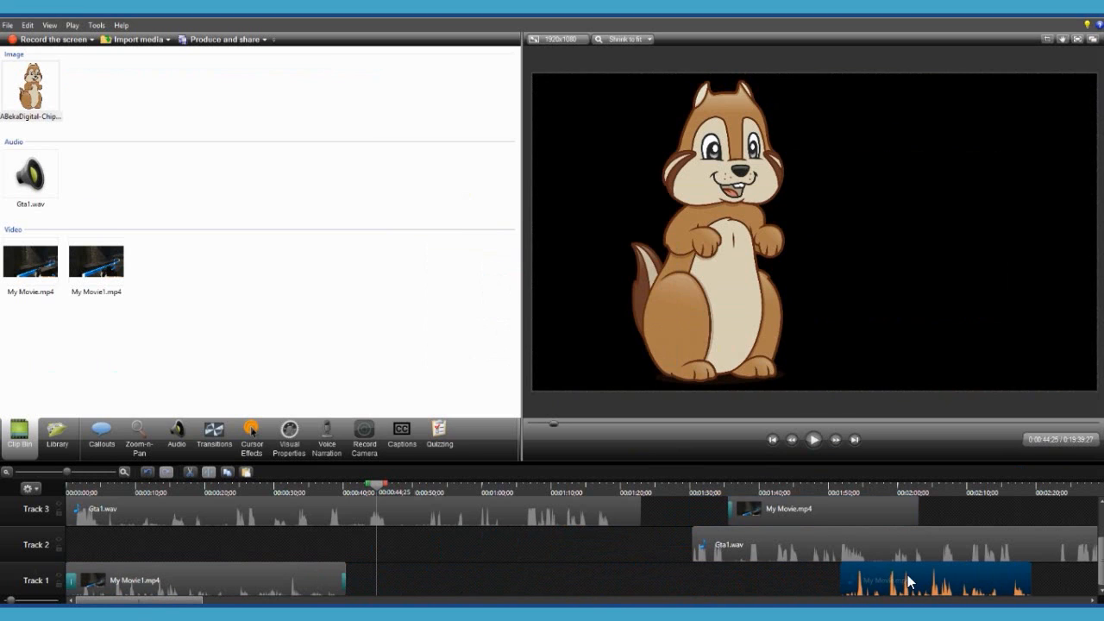
pyautogui.rightClick(166, 574)
pyautogui.click(205, 513)
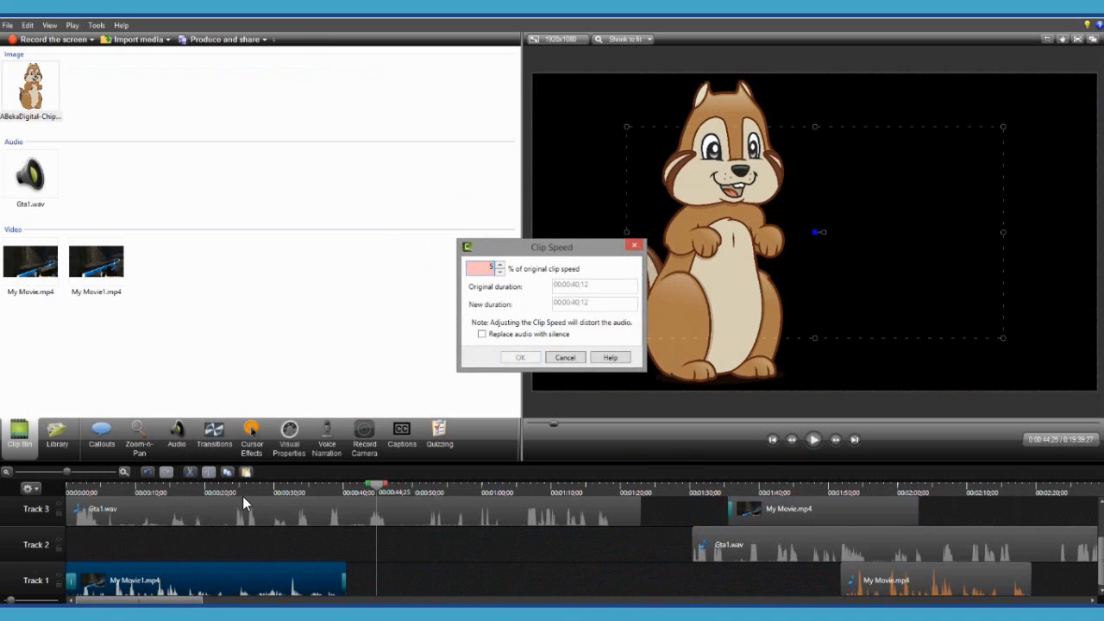
pyautogui.write('50')
pyautogui.press('Return')
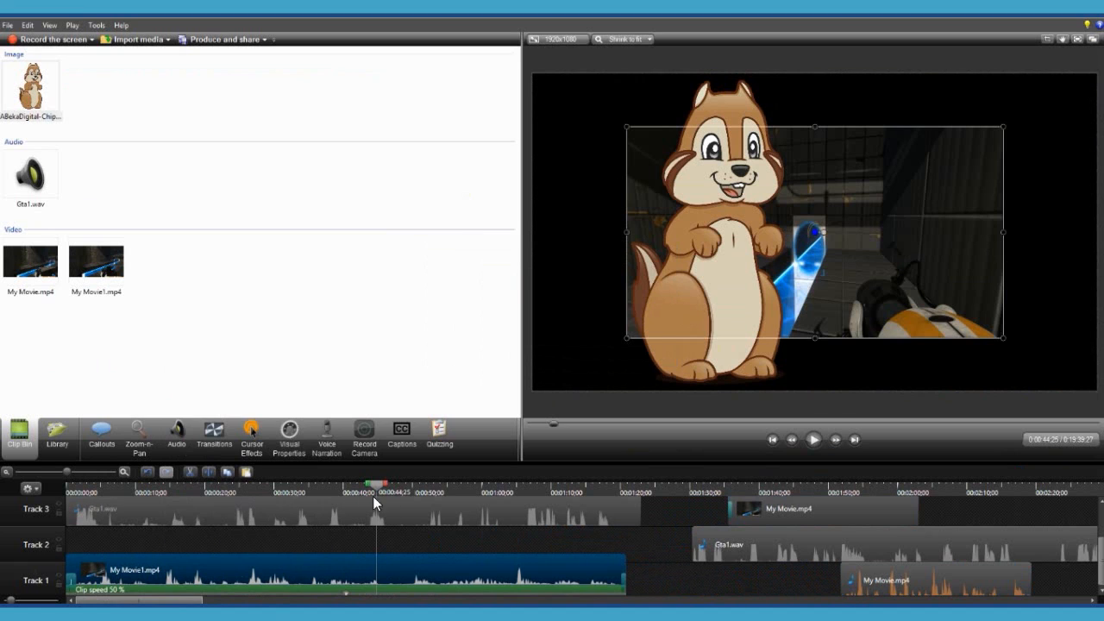
# Move the first Gta1.wav section to about 1:26 on Track 5 and the chipmunk image to about 0:47 on Track 4
pyautogui.click(317, 487)
pyautogui.click(345, 541)
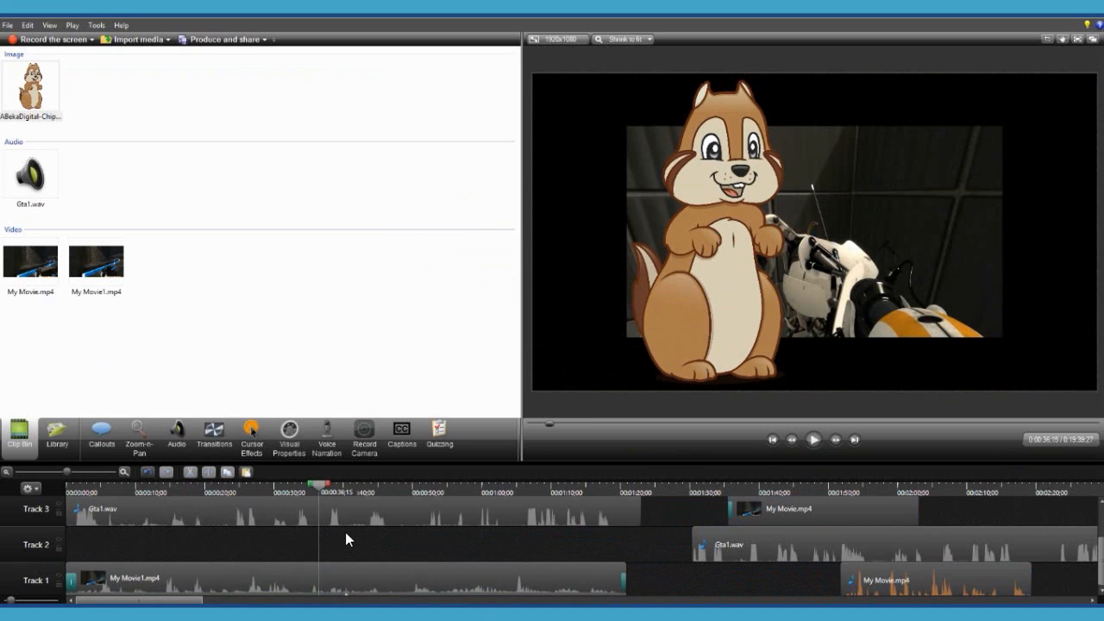
pyautogui.moveTo(362, 516); pyautogui.dragTo(964, 507)
pyautogui.click(635, 546)
pyautogui.scroll(-3, 603, 543)
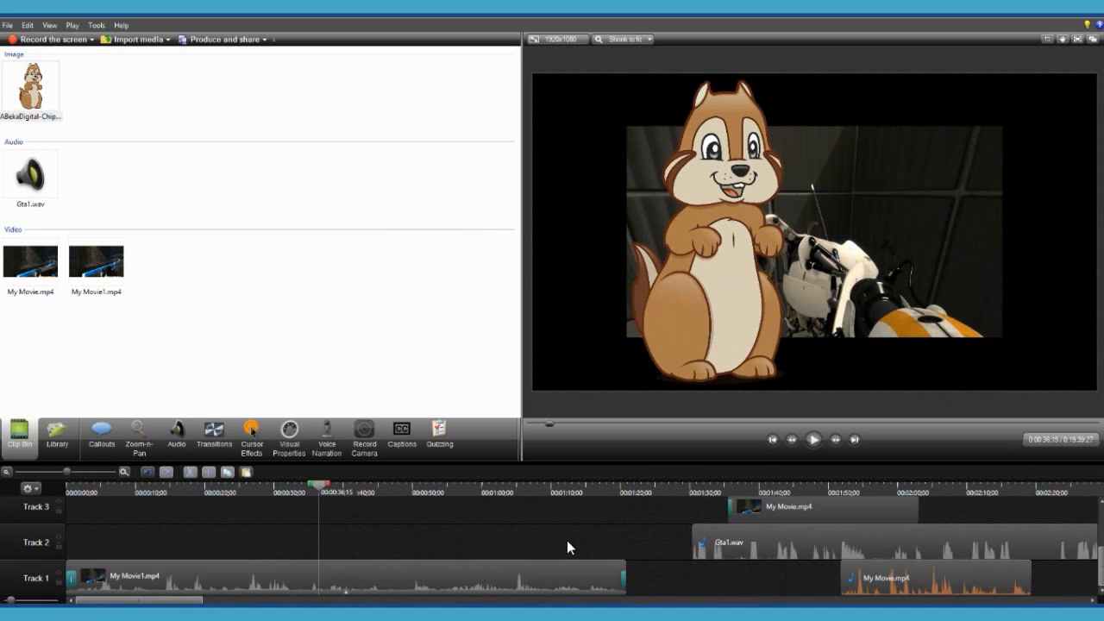
pyautogui.scroll(3, 567, 540)
pyautogui.moveTo(441, 553); pyautogui.dragTo(672, 559)
# Play back the slowed My Movie1.mp4 clip from about 0:36 to check its speed
pyautogui.click(355, 560)
pyautogui.press('space')
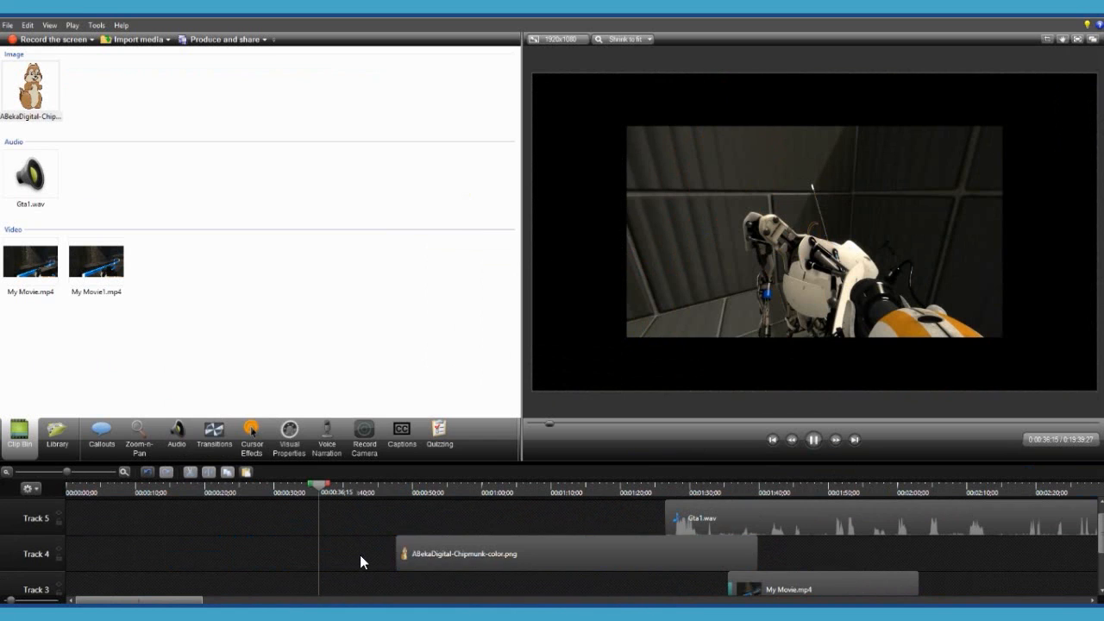
pyautogui.scroll(-3, 359, 554)
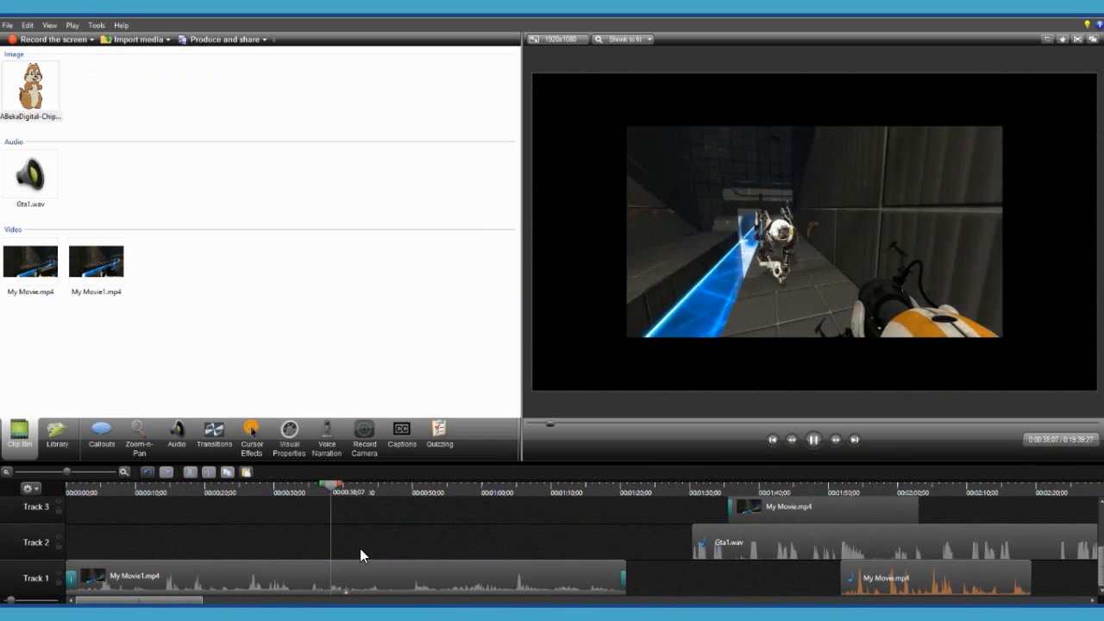
# Set the clip speed of My Movie1.mp4 to 400% and place the playhead within the clip at about 0:02
pyautogui.rightClick(360, 568)
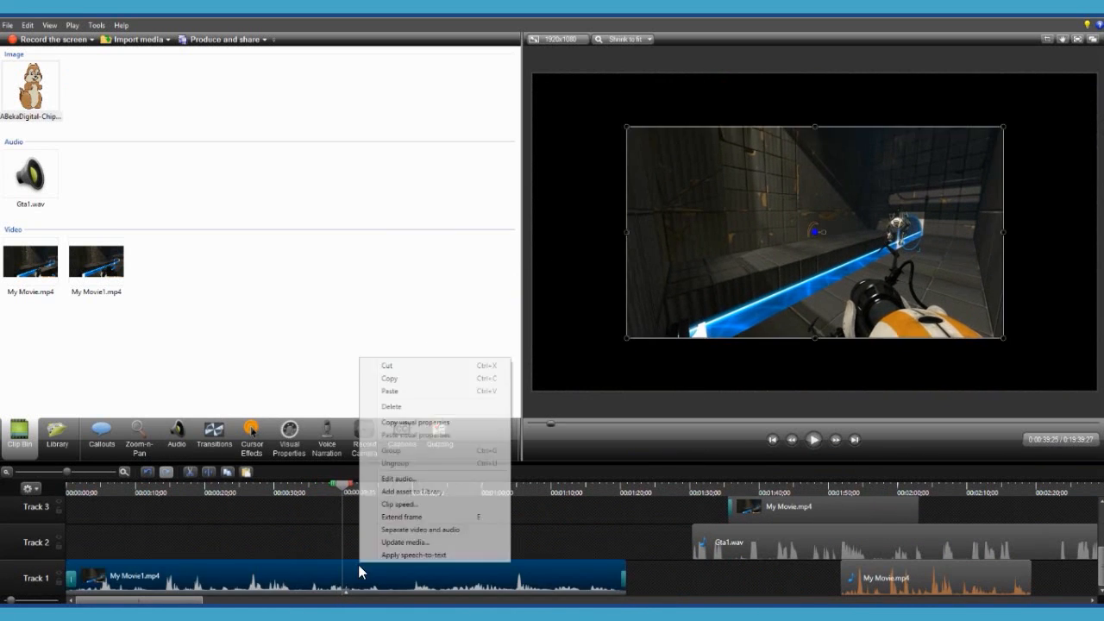
pyautogui.click(406, 505)
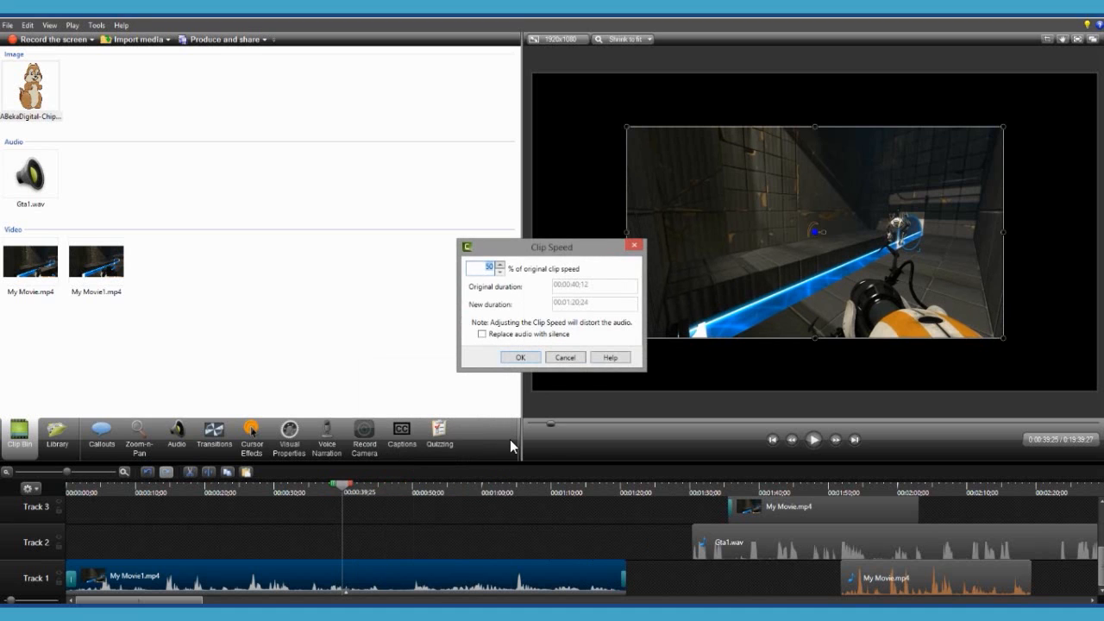
pyautogui.write('400')
pyautogui.press('Return')
pyautogui.click(84, 494)
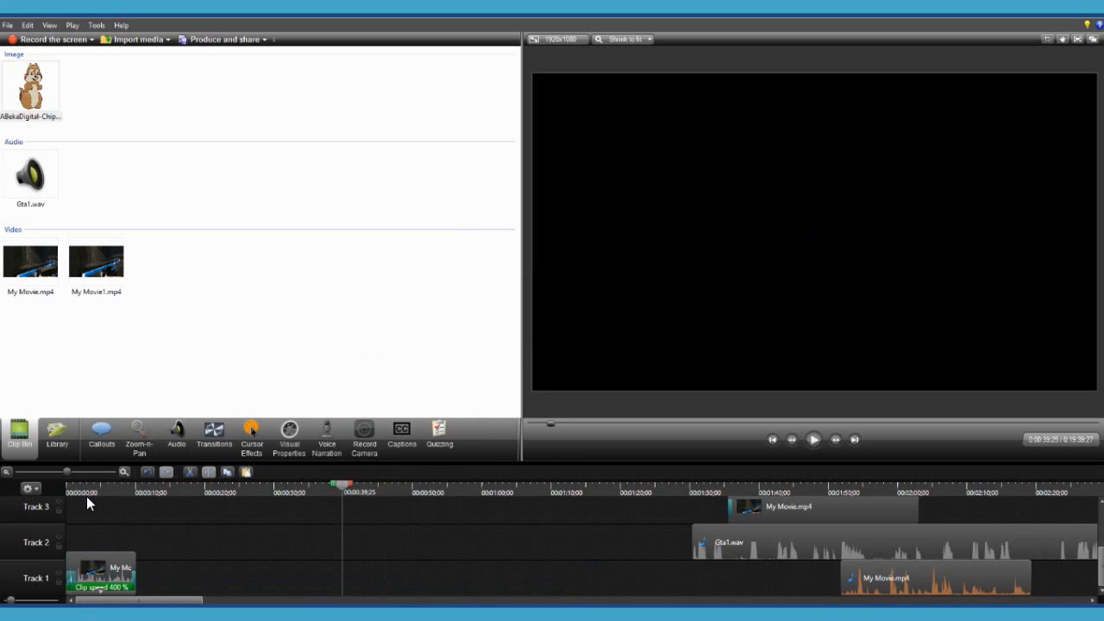
# Move the chipmunk image to the start of Track 2, then shrink it and place it at the frame's left edge
pyautogui.scroll(3, 677, 527)
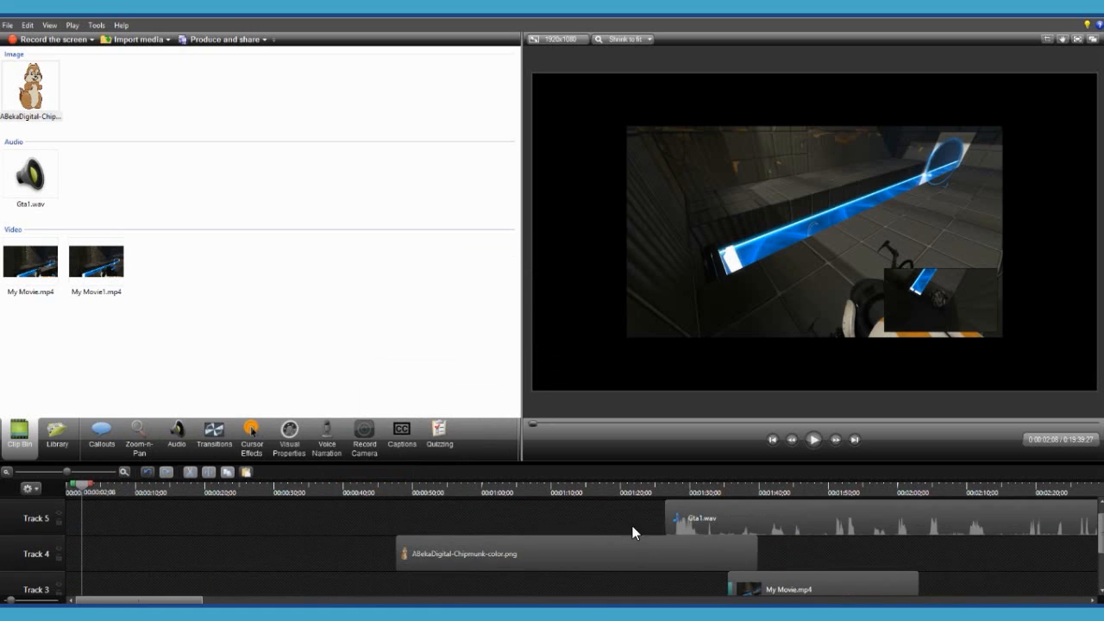
pyautogui.moveTo(588, 556); pyautogui.dragTo(259, 543)
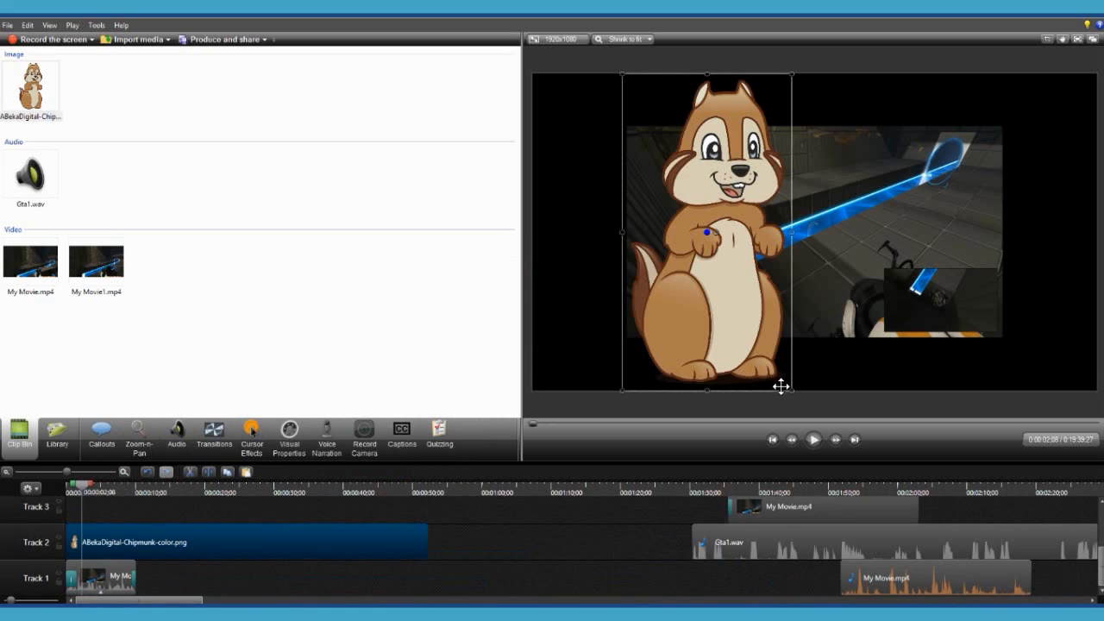
pyautogui.moveTo(791, 394); pyautogui.dragTo(739, 293)
pyautogui.moveTo(689, 258); pyautogui.dragTo(587, 264)
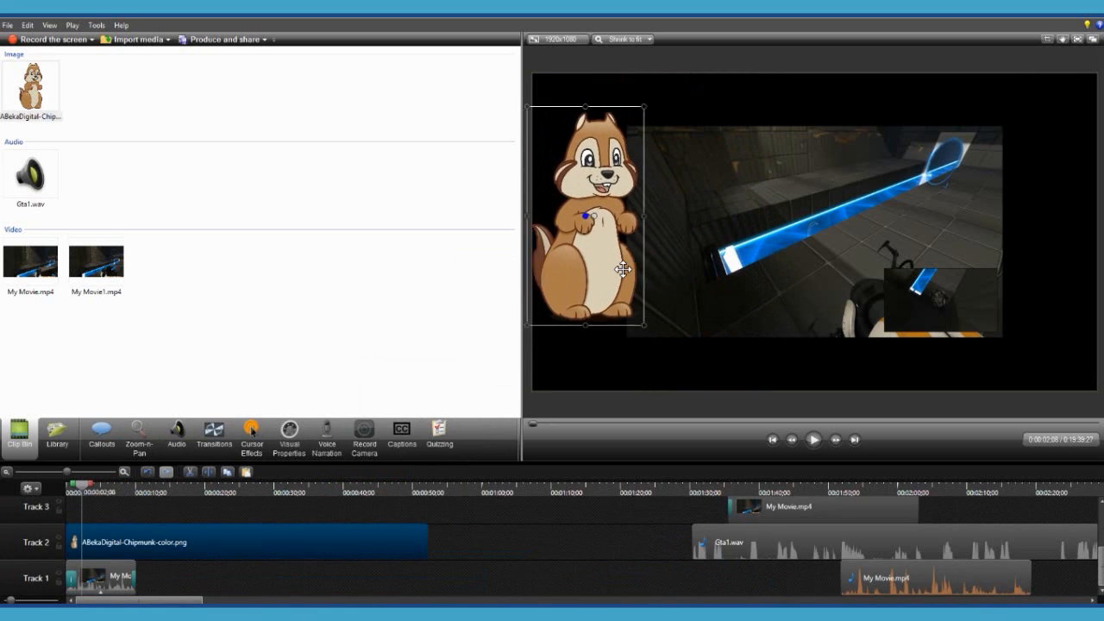
# Play back the video with the chipmunk image overlaid, from about 0:02 to 0:05
pyautogui.click(507, 558)
pyautogui.press('space')
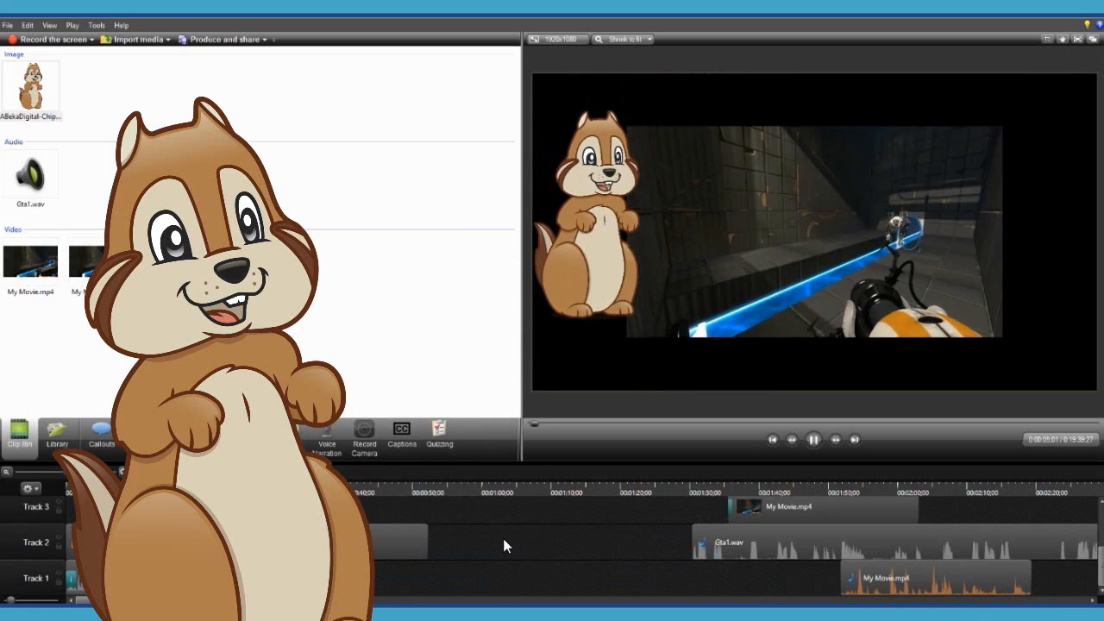
pyautogui.press('space')
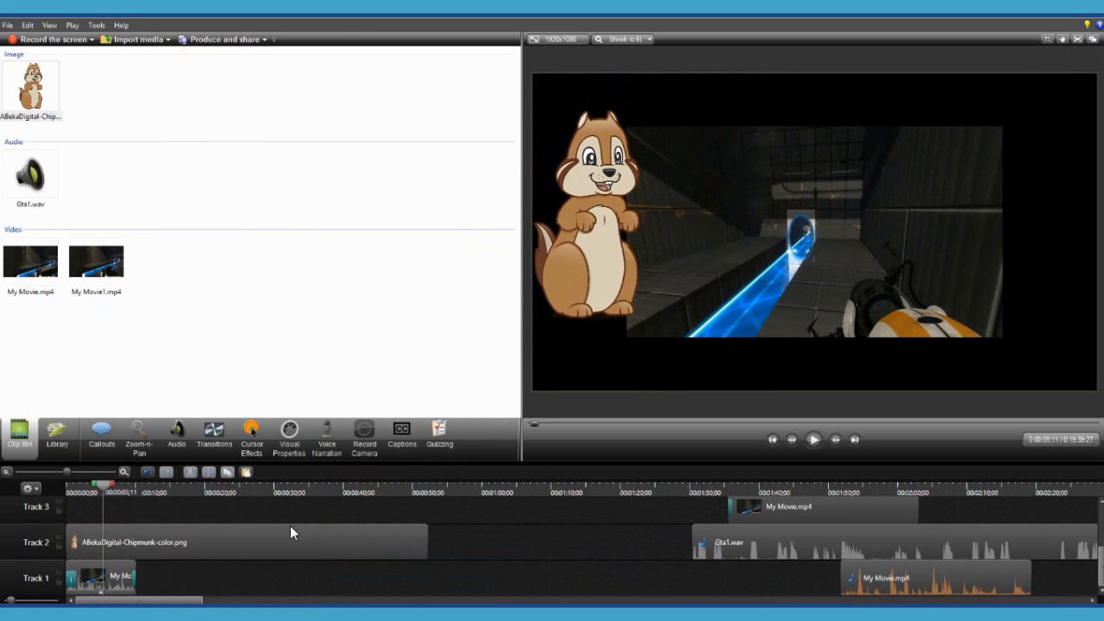
# Extend the frame at 0:00:05;11 of My Movie1.mp4 on Track 1 so the clip lasts about 15 seconds
pyautogui.rightClick(117, 573)
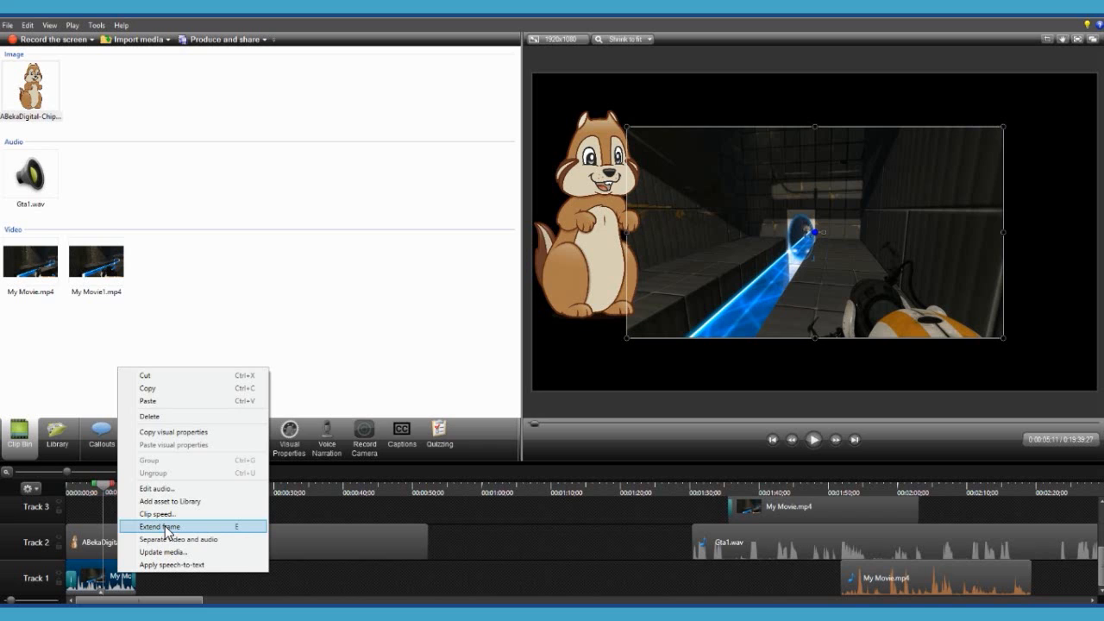
pyautogui.click(616, 547)
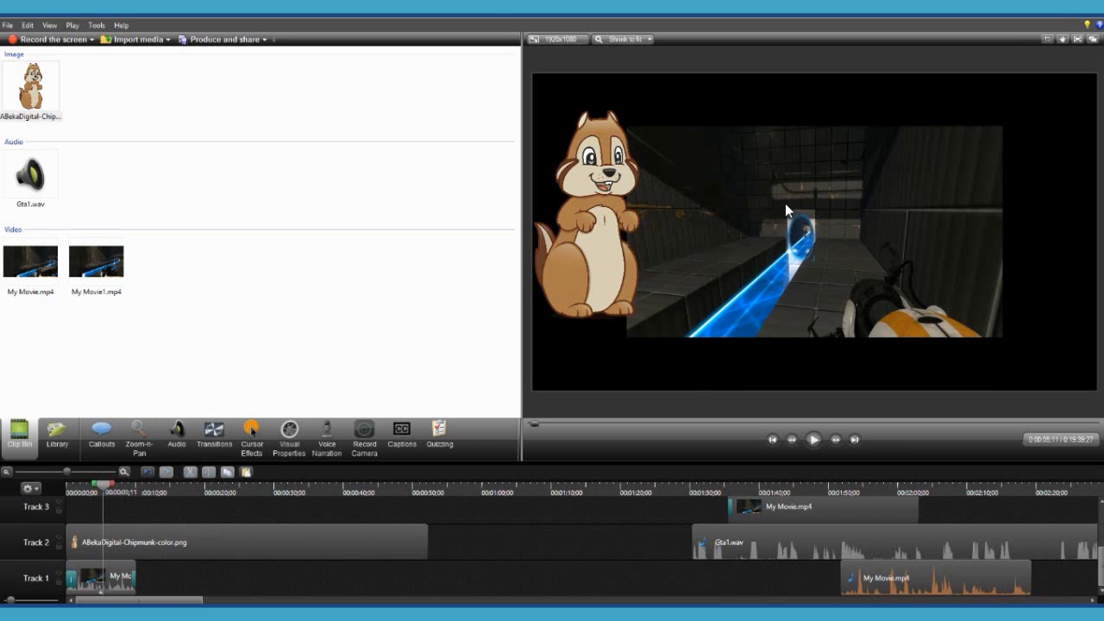
pyautogui.rightClick(101, 567)
pyautogui.click(222, 517)
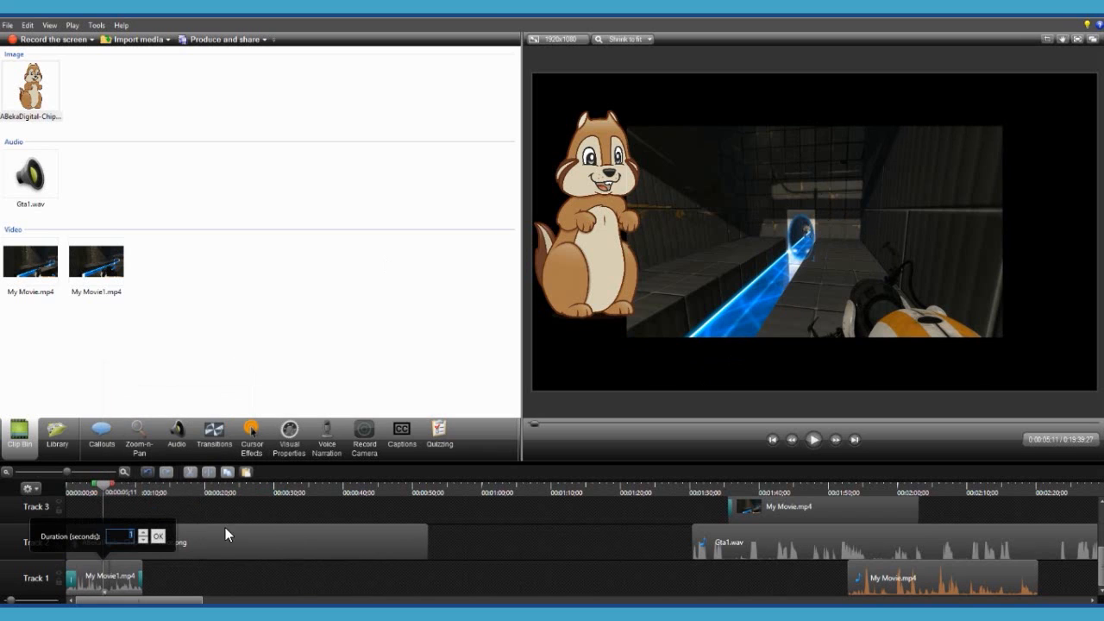
pyautogui.click(157, 535)
# Play back My Movie1.mp4 from before the extended frame to about 0:09 to check the freeze
pyautogui.click(110, 490)
pyautogui.moveTo(111, 491); pyautogui.dragTo(94, 488)
pyautogui.press('space')
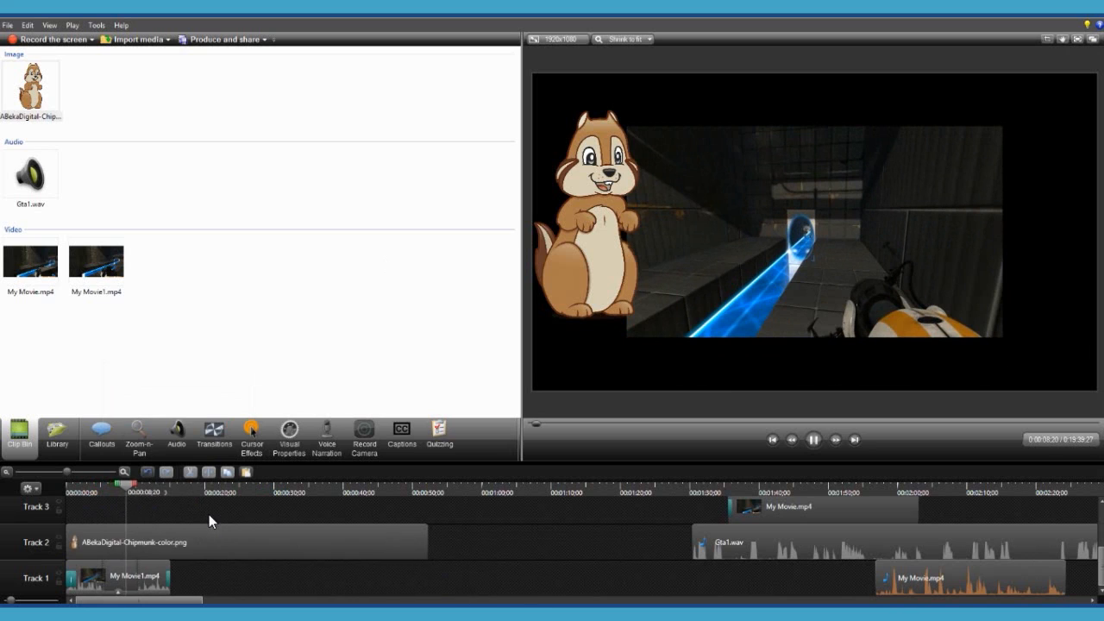
pyautogui.press('space')
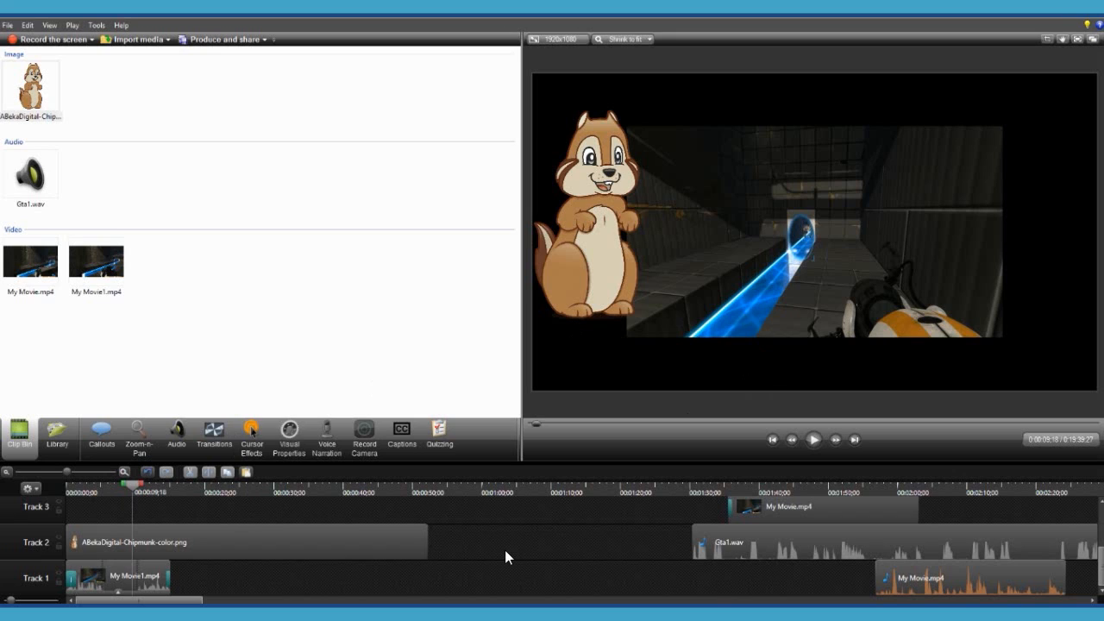
# Unstitch the section after the extended frame from My Movie1.mp4 and move it to about 0:14 on Track 1
pyautogui.click(137, 489)
pyautogui.click(154, 580)
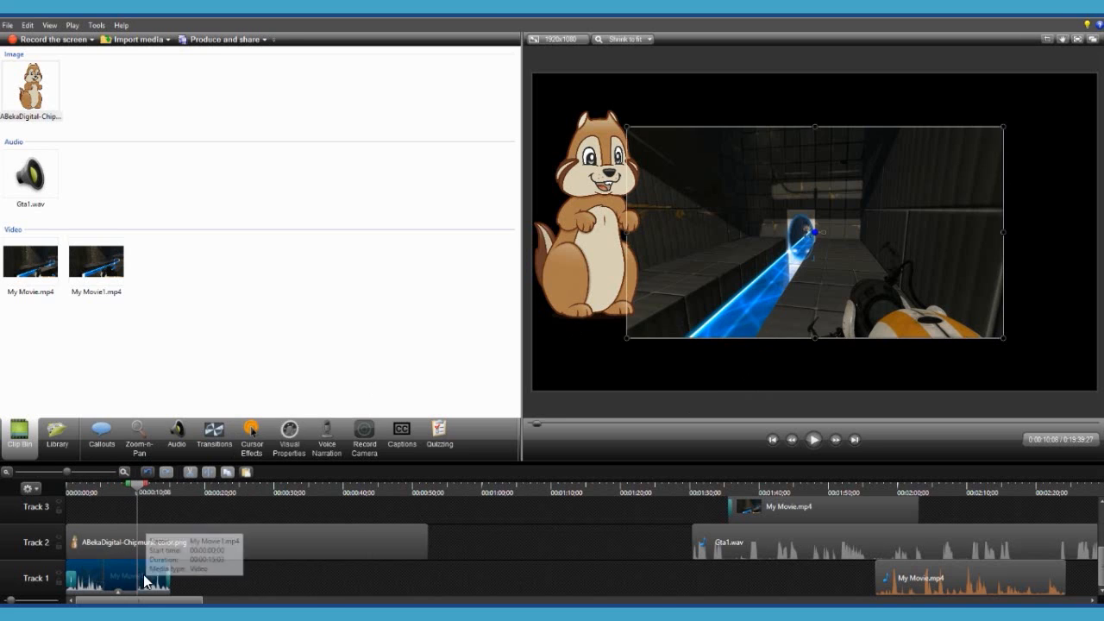
pyautogui.rightClick(144, 572)
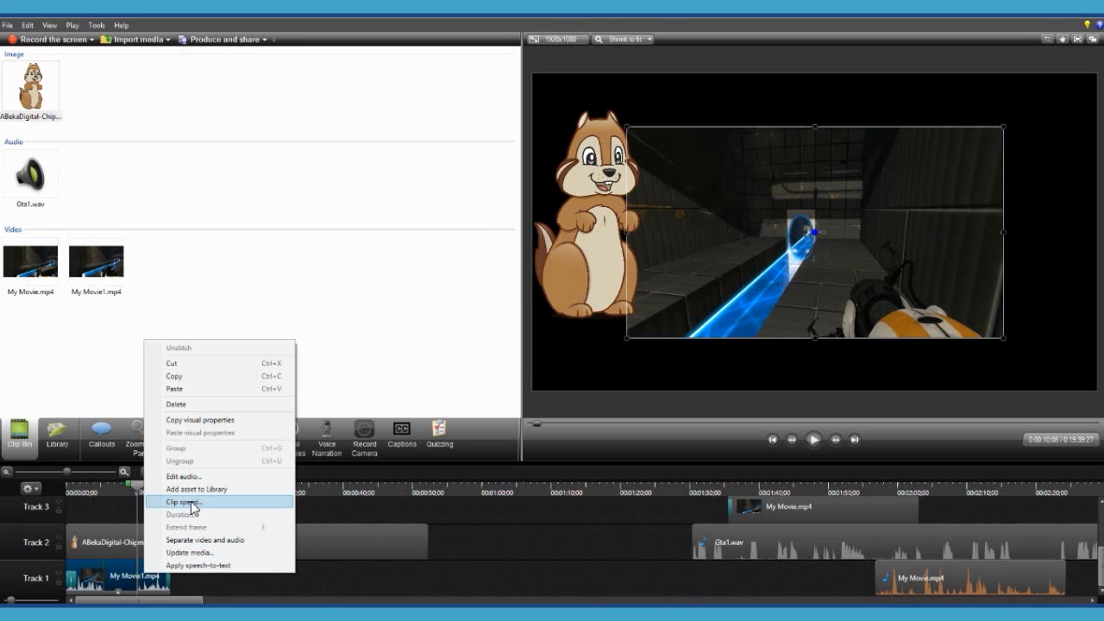
pyautogui.click(122, 558)
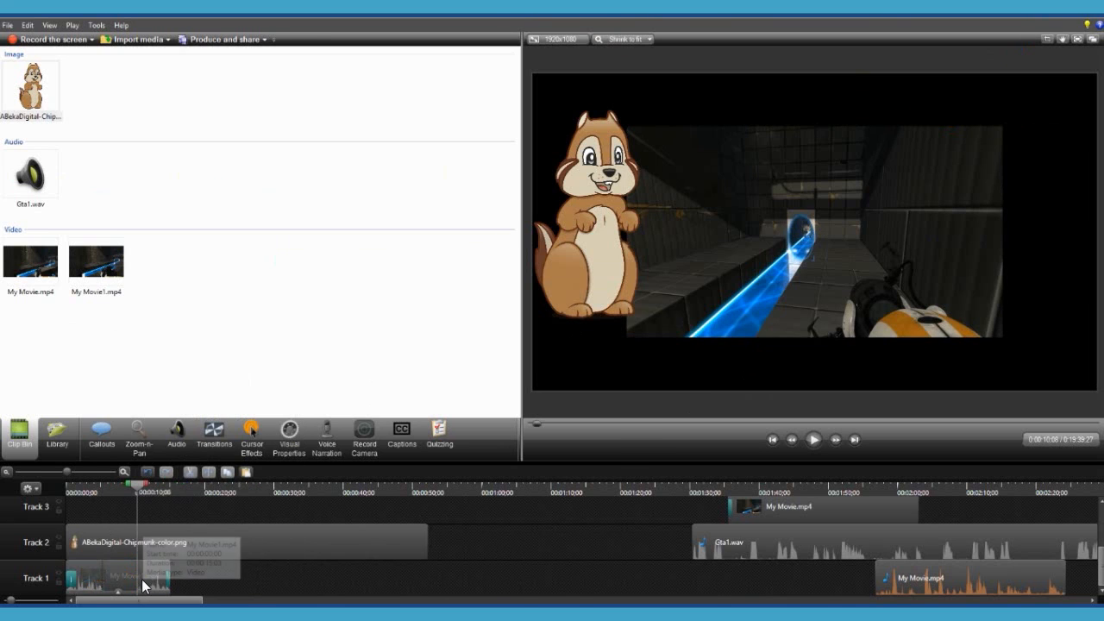
pyautogui.scroll(3, 142, 580)
pyautogui.click(291, 567)
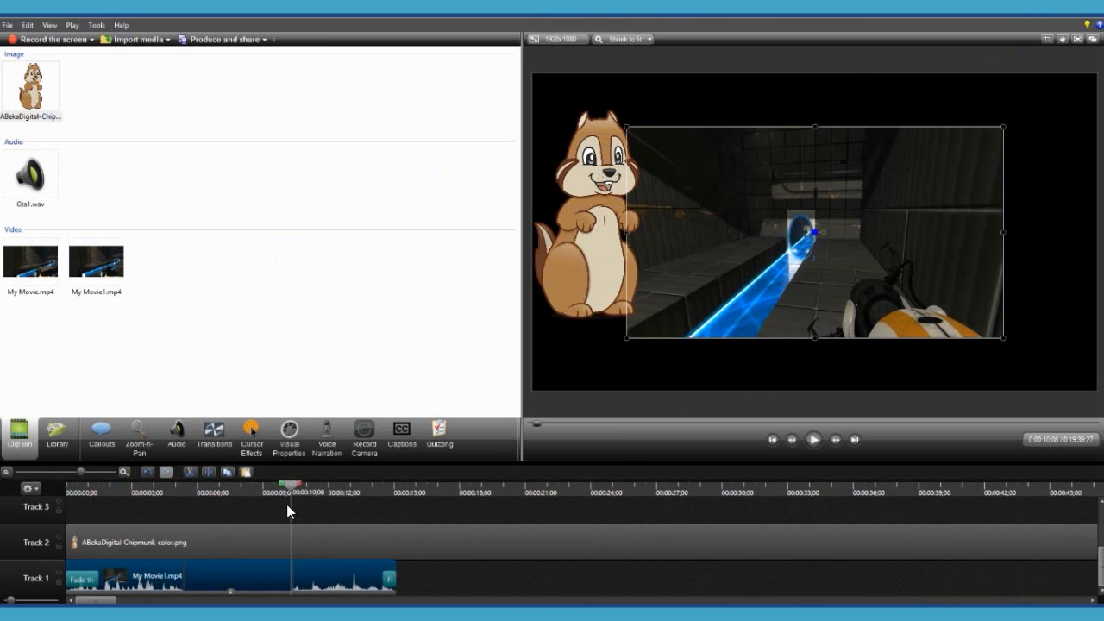
pyautogui.moveTo(289, 490)
pyautogui.mouseDown()
pyautogui.moveTo(305, 503)
pyautogui.moveTo(282, 486)
pyautogui.moveTo(287, 507)
pyautogui.mouseUp()
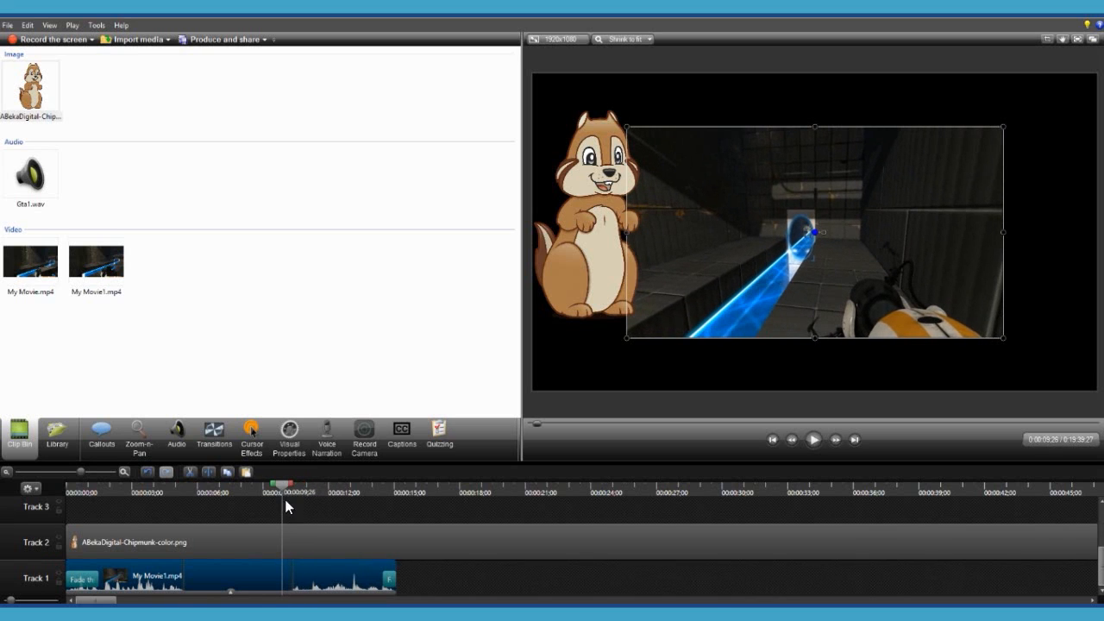
pyautogui.rightClick(294, 568)
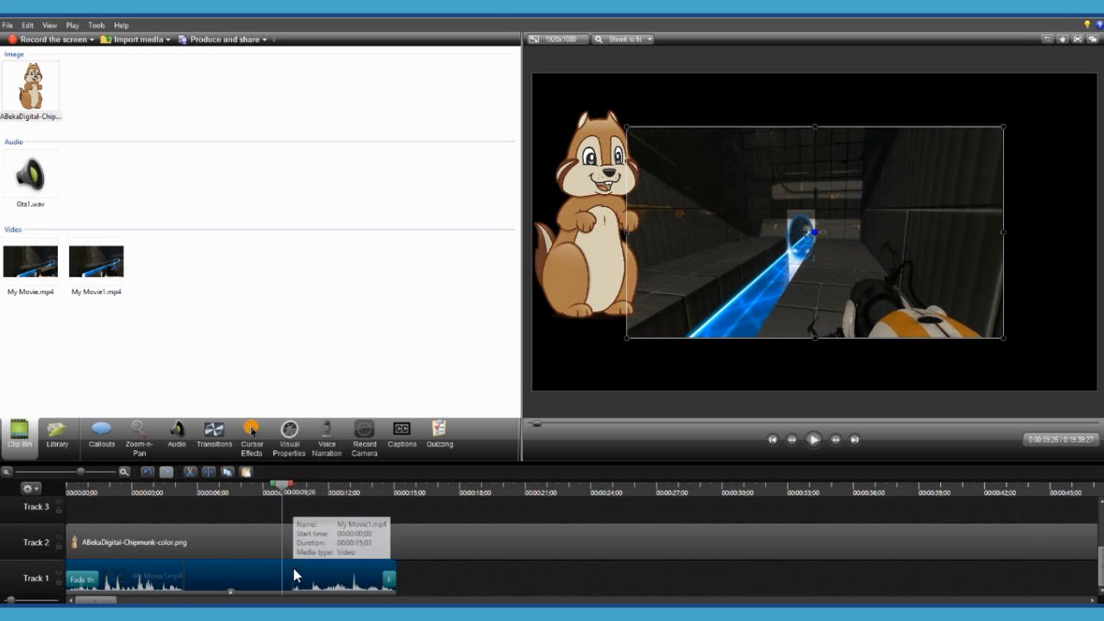
pyautogui.click(346, 338)
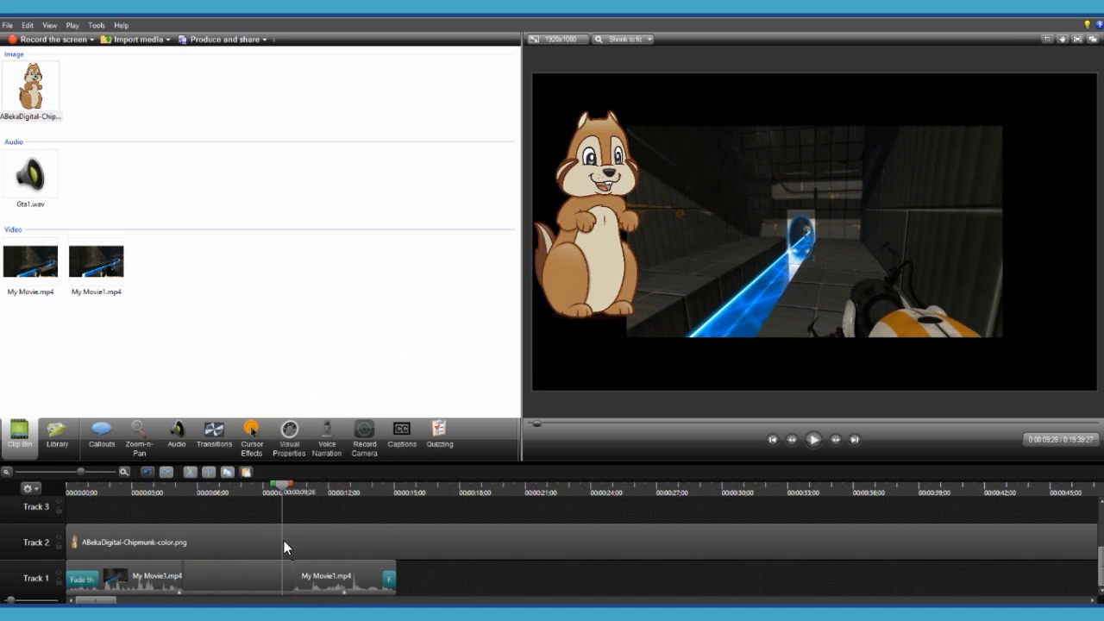
pyautogui.moveTo(301, 561); pyautogui.dragTo(400, 581)
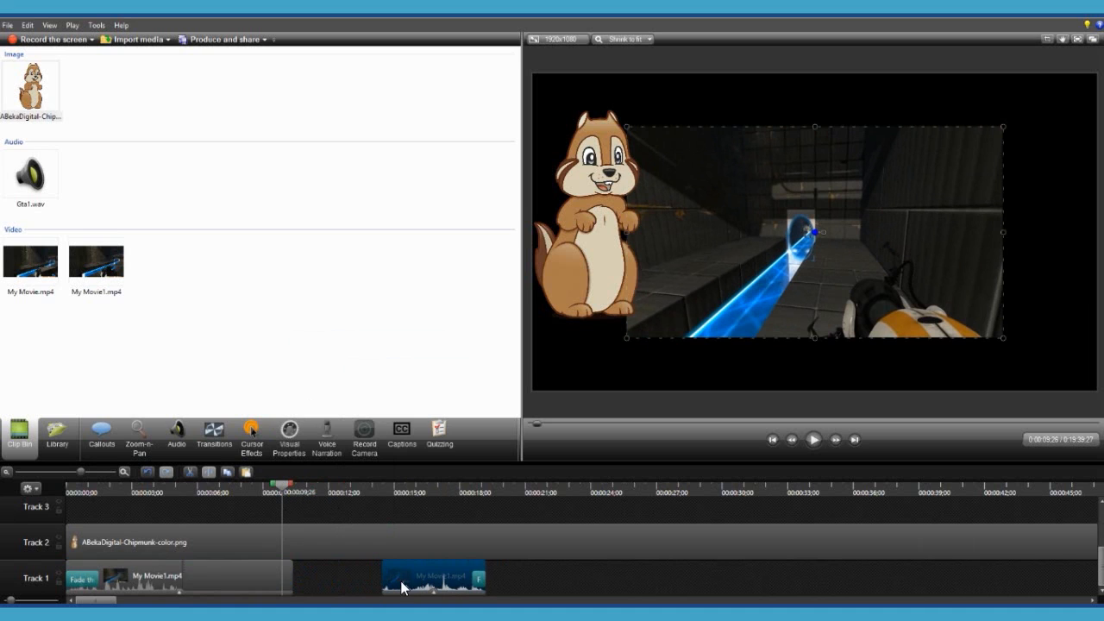
# Unstitch the extended frame from the first section of My Movie1.mp4 and move it to about 0:07 on Track 1
pyautogui.click(181, 571)
pyautogui.rightClick(181, 571)
pyautogui.click(221, 343)
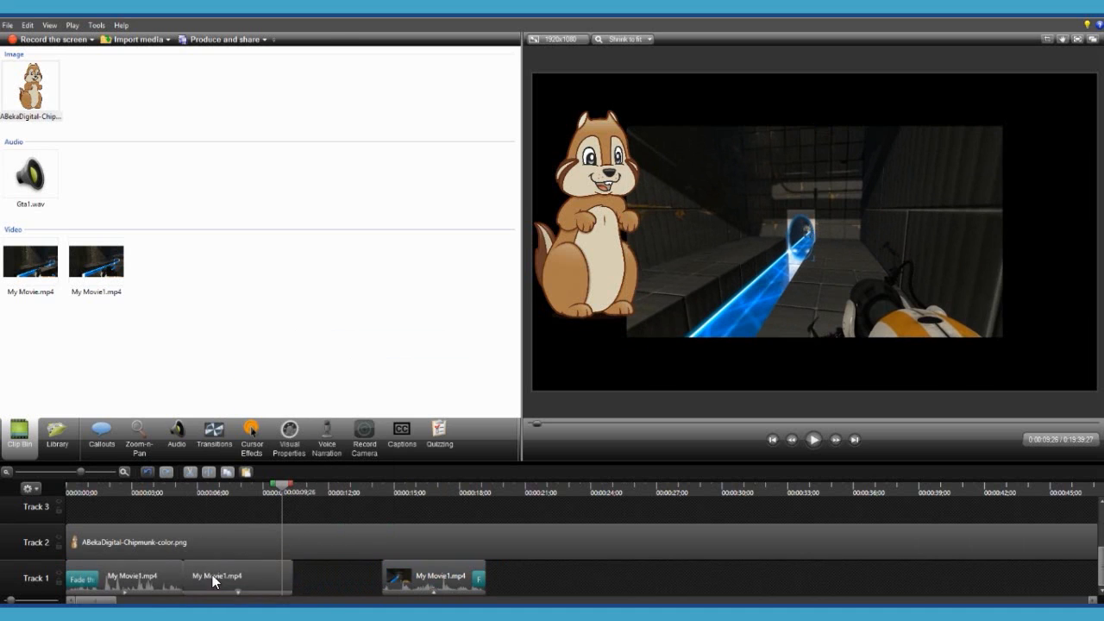
pyautogui.moveTo(216, 578); pyautogui.dragTo(258, 567)
# Preview the separated extended frame at 0:07;12 and the last My Movie1.mp4 section at 0:16;00
pyautogui.moveTo(255, 492); pyautogui.dragTo(228, 494)
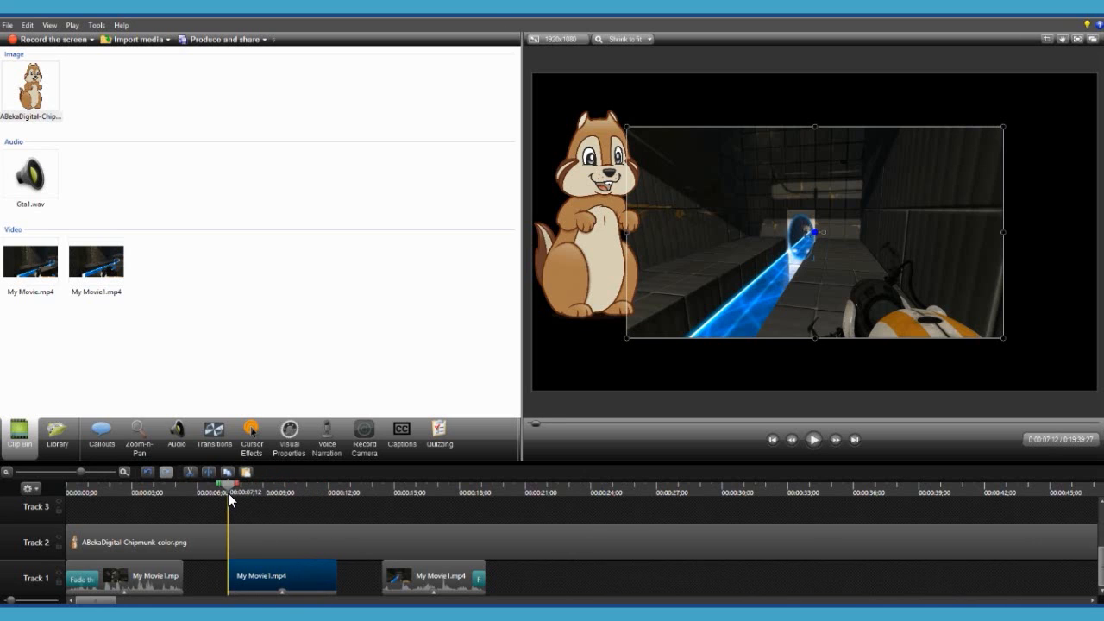
pyautogui.click(413, 575)
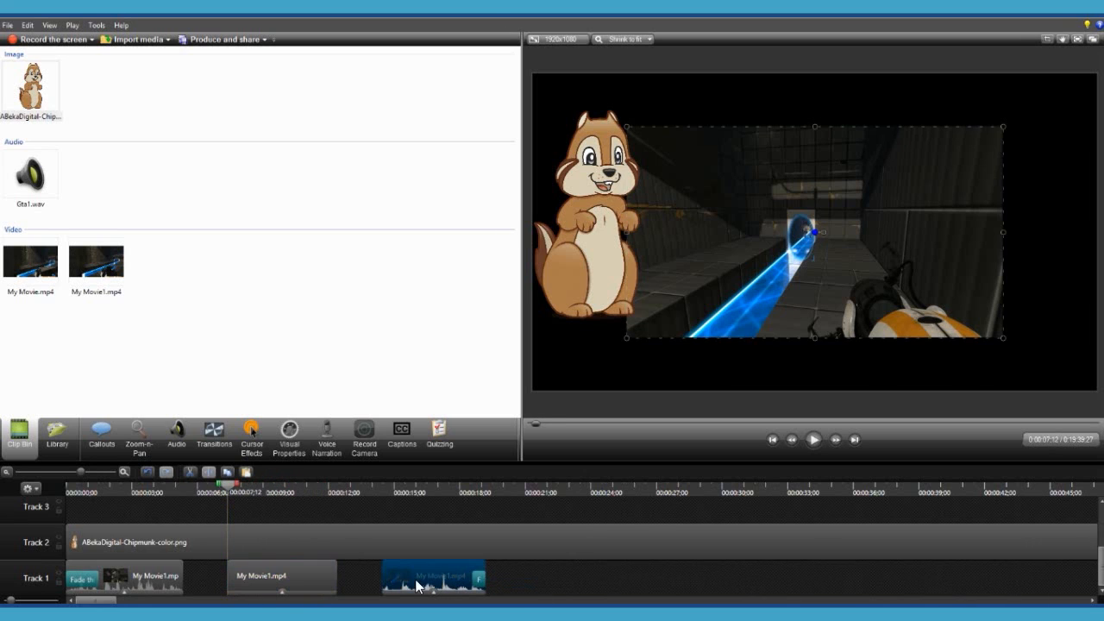
pyautogui.moveTo(228, 490); pyautogui.dragTo(417, 498)
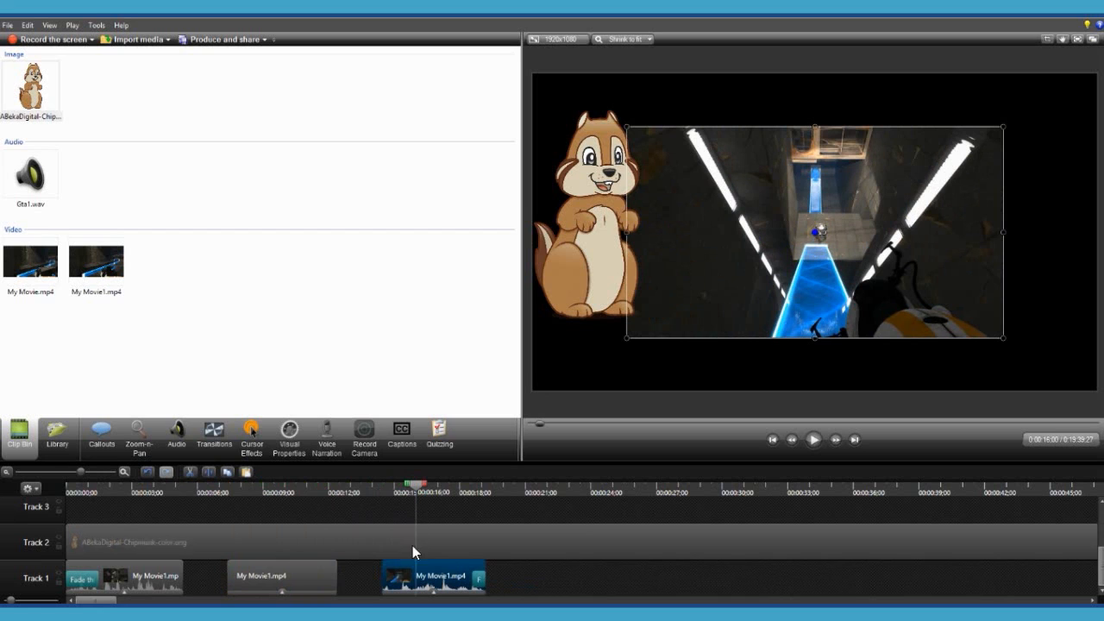
# Bring the separated My Movie1.mp4 sections back together on Track 1 and stitch them into one clip
pyautogui.moveTo(383, 580); pyautogui.dragTo(190, 595)
pyautogui.keyDown('ctrl'); pyautogui.click(177, 580); pyautogui.keyUp('ctrl')
pyautogui.rightClick(179, 586)
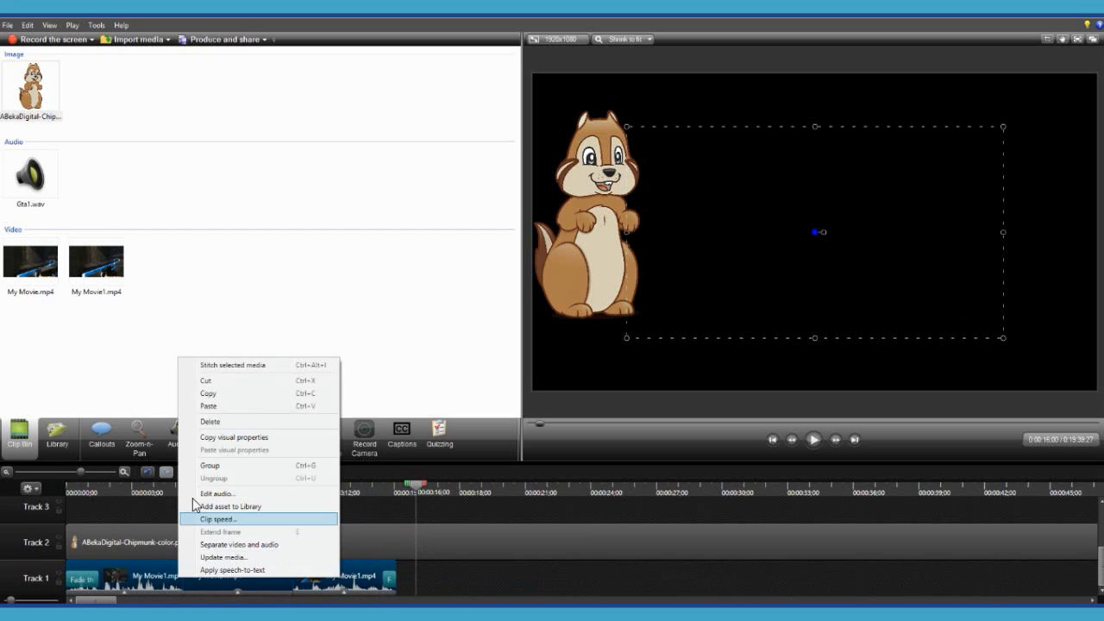
pyautogui.click(222, 364)
pyautogui.click(220, 578)
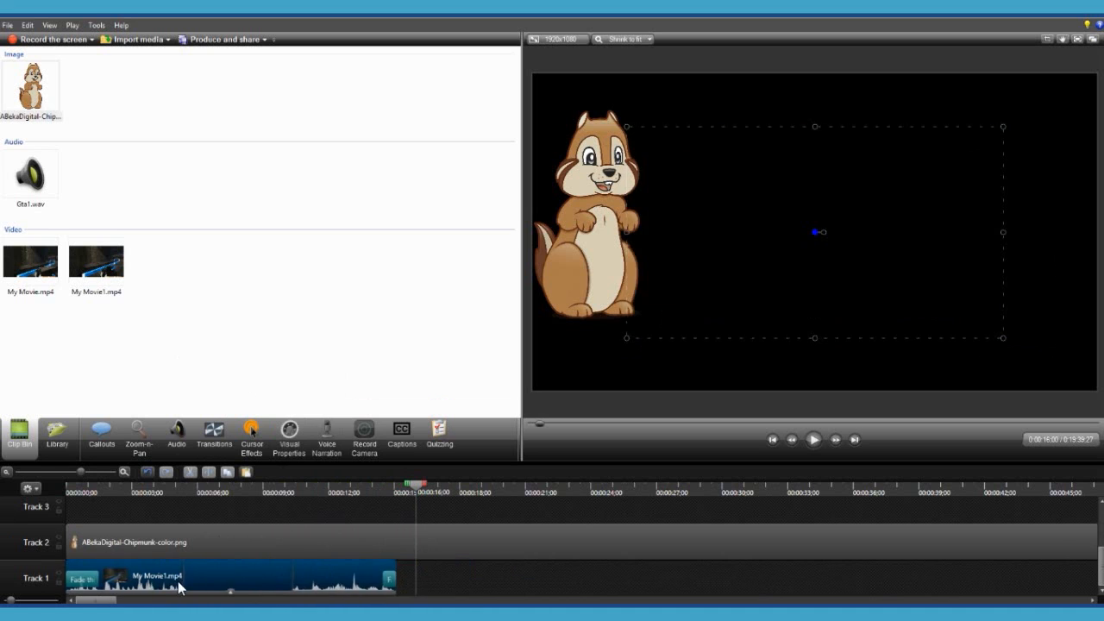
pyautogui.moveTo(120, 576); pyautogui.dragTo(167, 581)
# Group the chipmunk image on Track 2 with the My Movie1.mp4 clip and preview the group at about 0:12
pyautogui.click(427, 581)
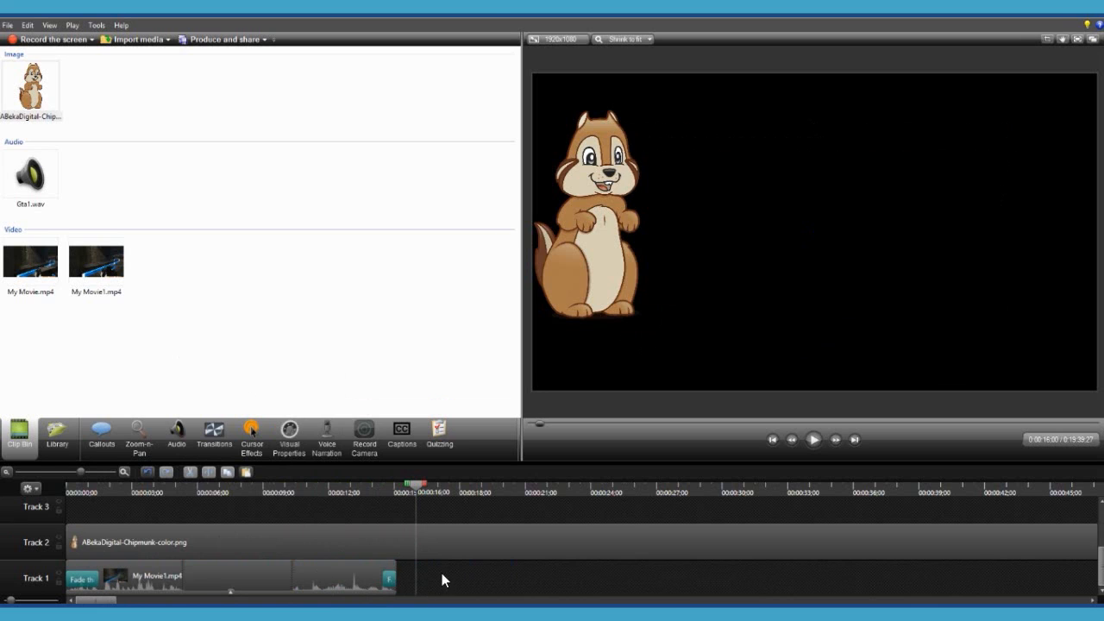
pyautogui.moveTo(439, 581); pyautogui.dragTo(360, 546)
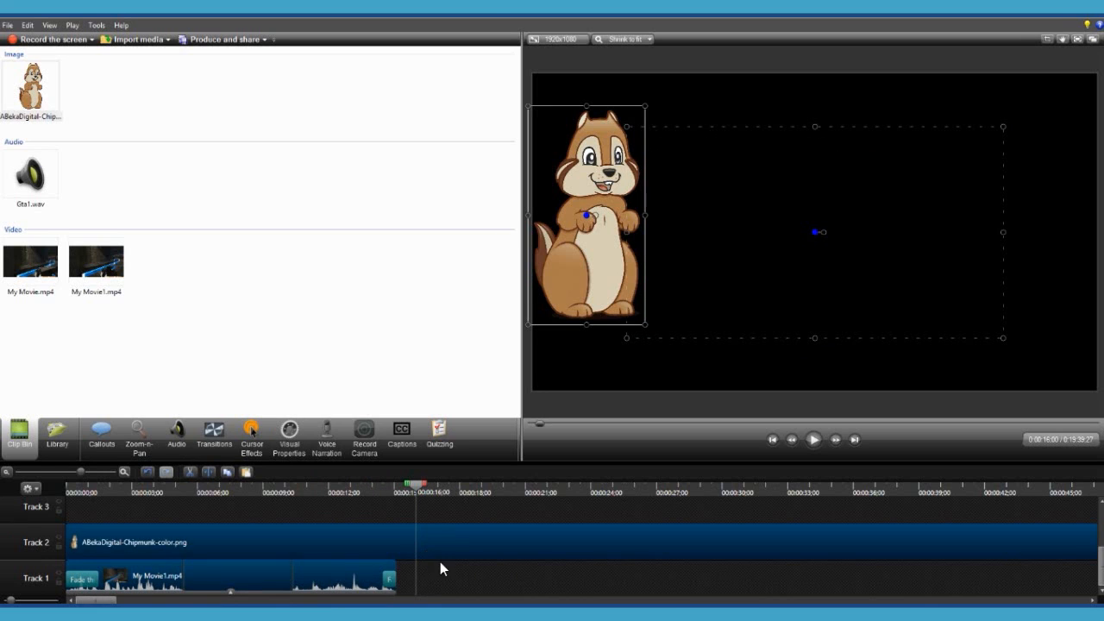
pyautogui.rightClick(297, 552)
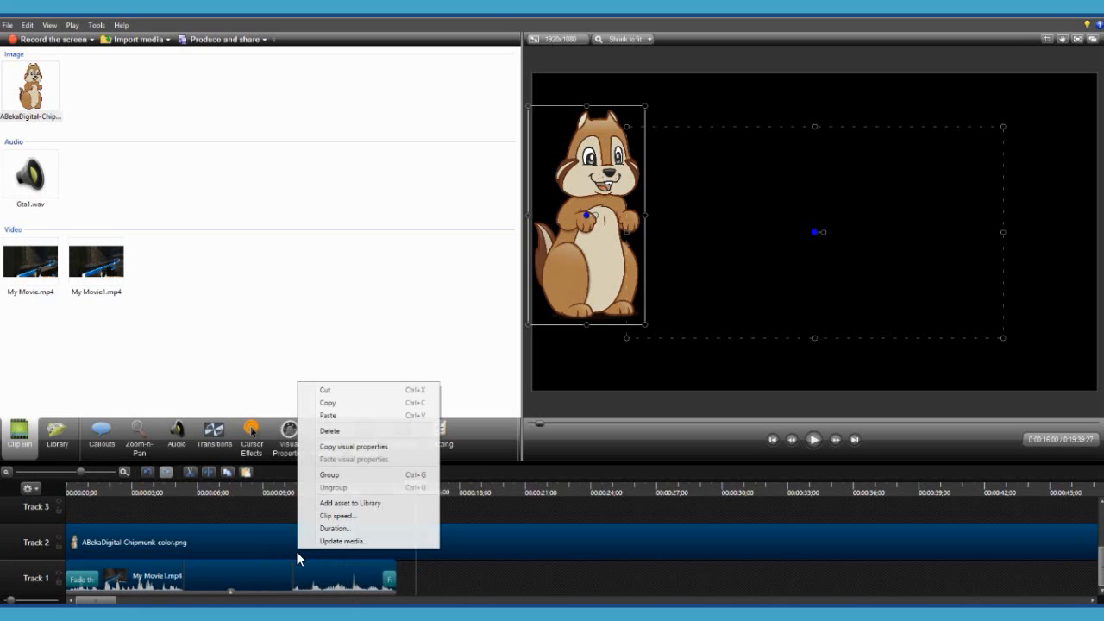
pyautogui.click(333, 479)
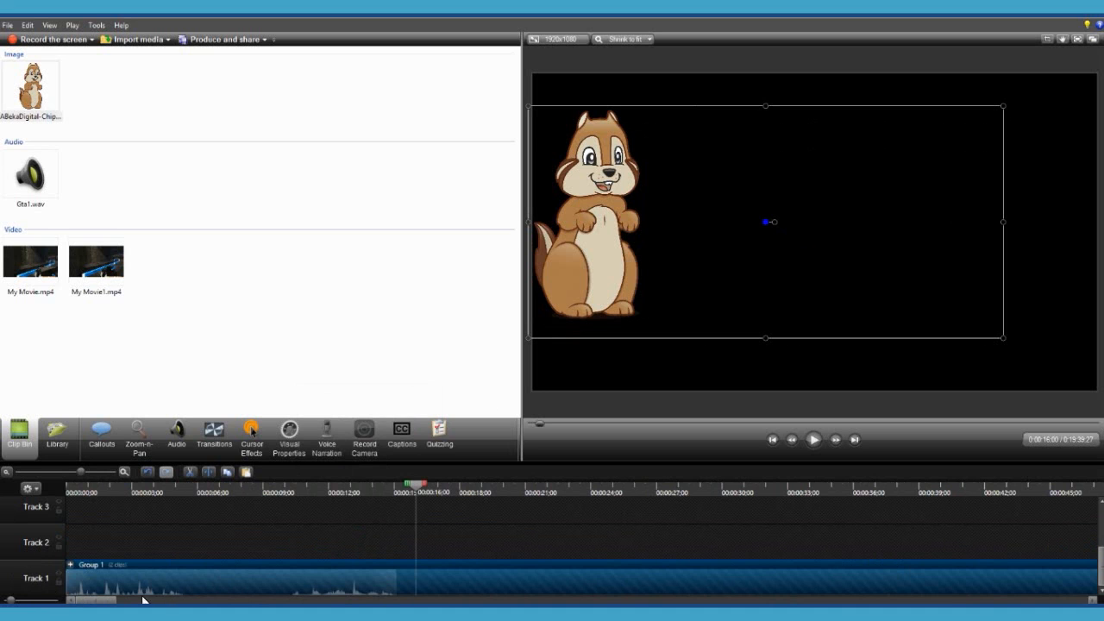
pyautogui.moveTo(344, 494); pyautogui.dragTo(342, 537)
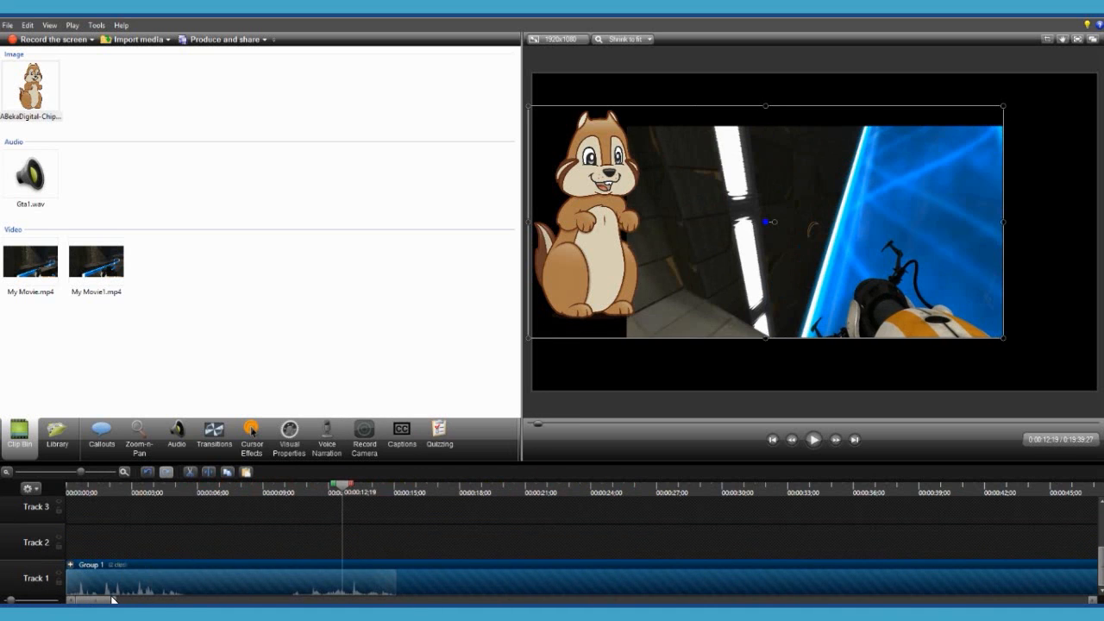
pyautogui.moveTo(112, 599); pyautogui.dragTo(89, 598)
# Rename the group on Track 1 to Media
pyautogui.rightClick(109, 582)
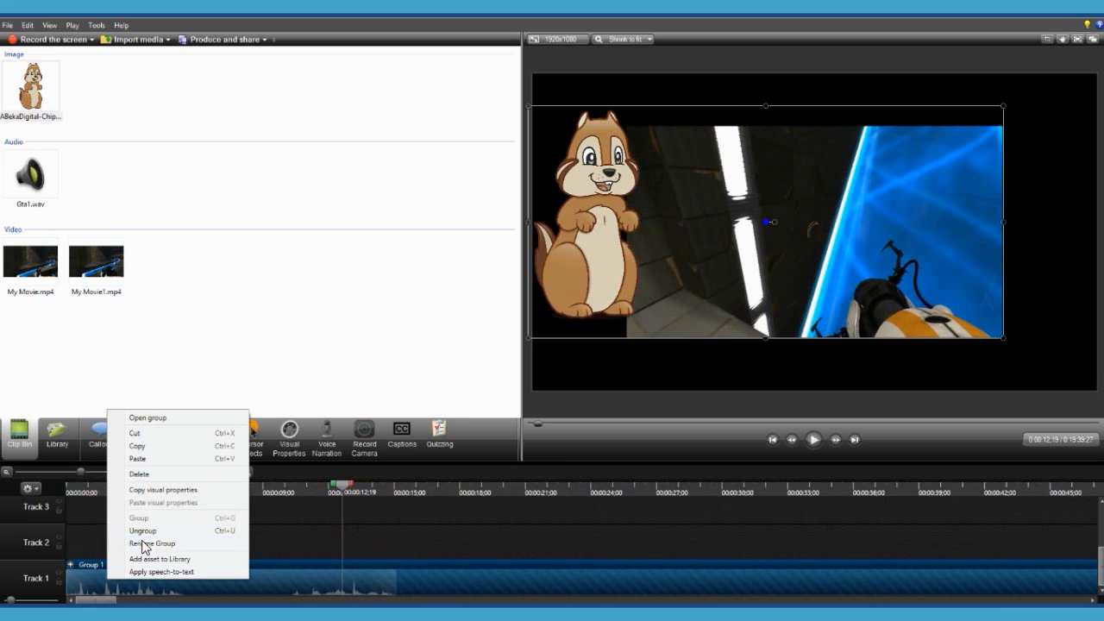
pyautogui.click(148, 544)
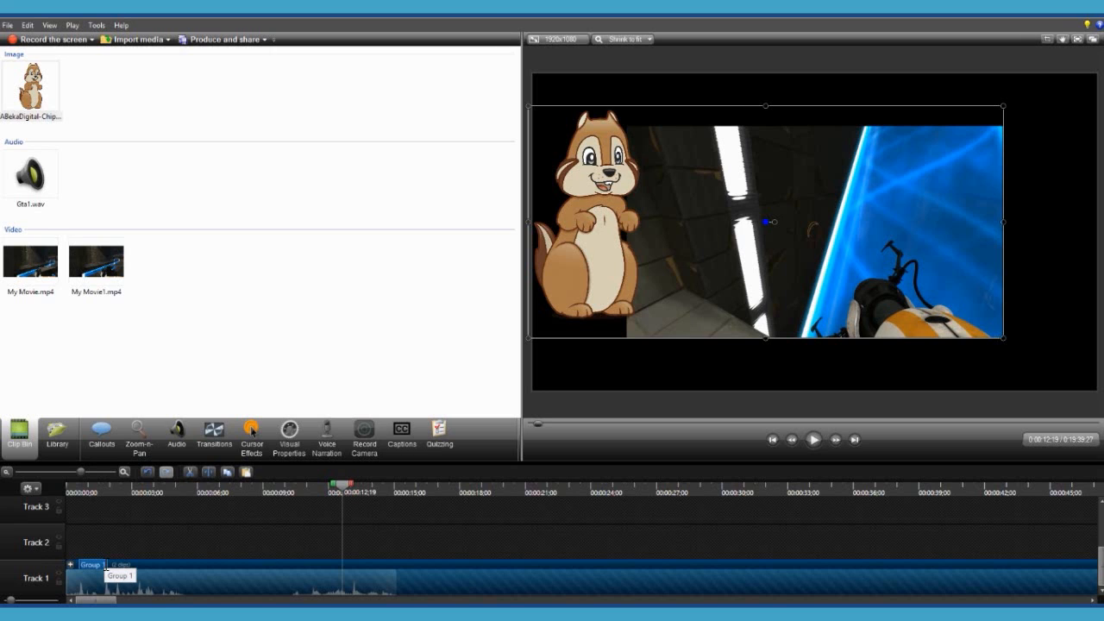
pyautogui.write('Media')
pyautogui.press('Return')
# Ungroup the Media group on Track 1 into its separate clips and deselect them
pyautogui.rightClick(103, 566)
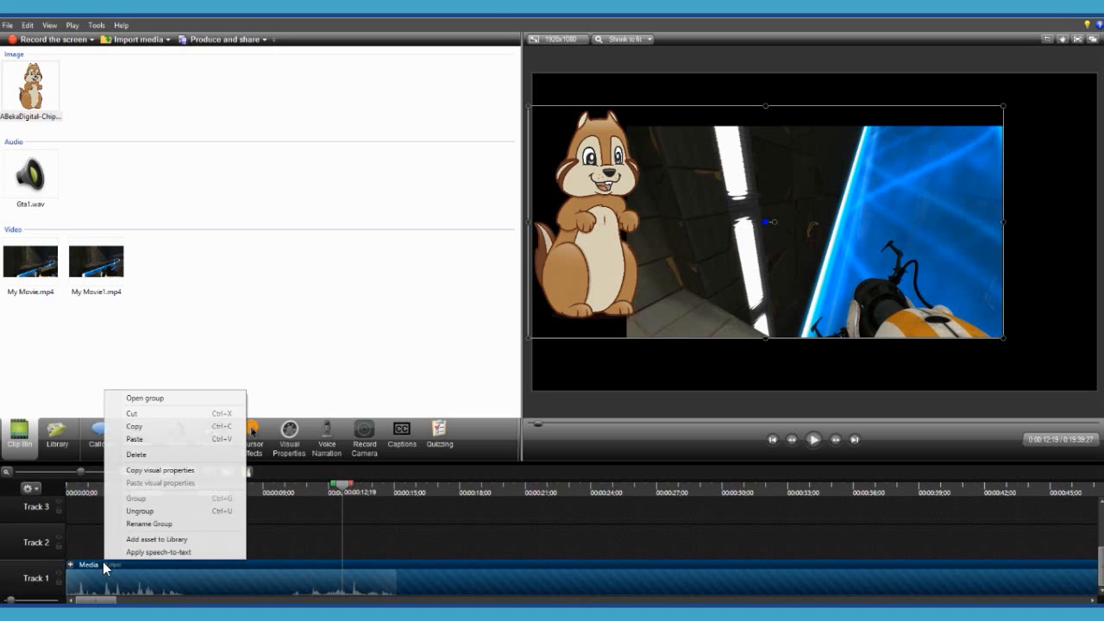
pyautogui.click(143, 512)
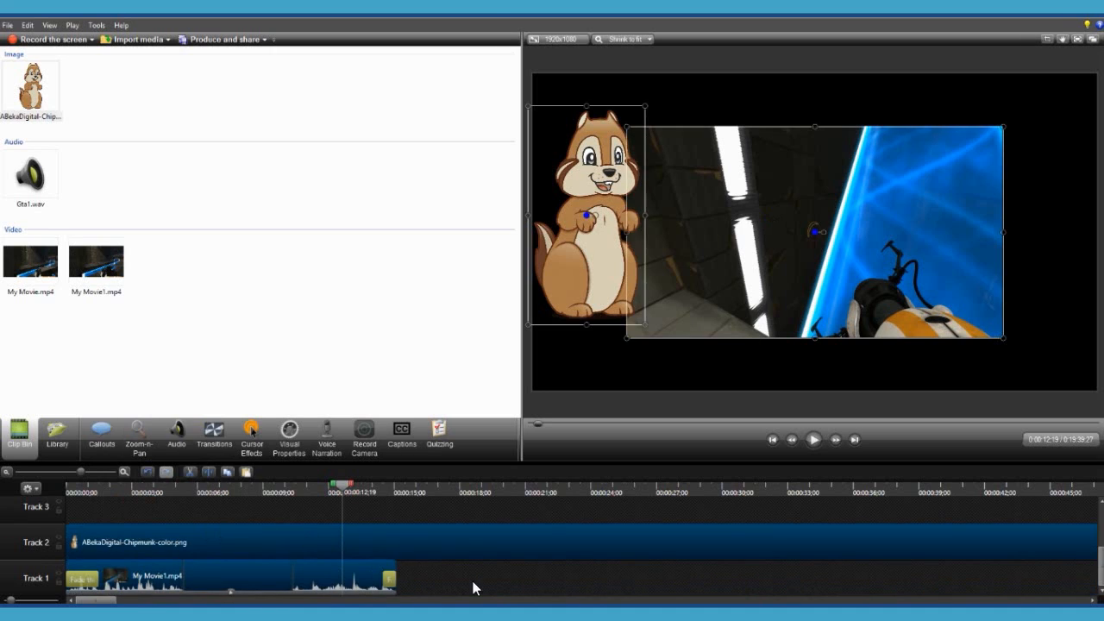
pyautogui.click(606, 589)
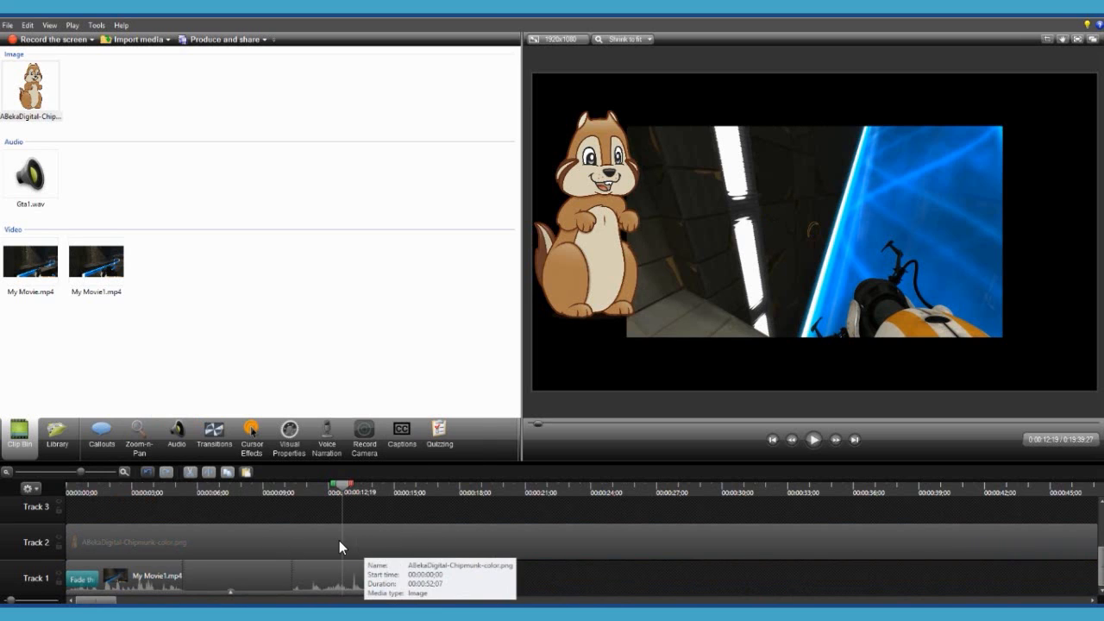
pyautogui.rightClick(339, 540)
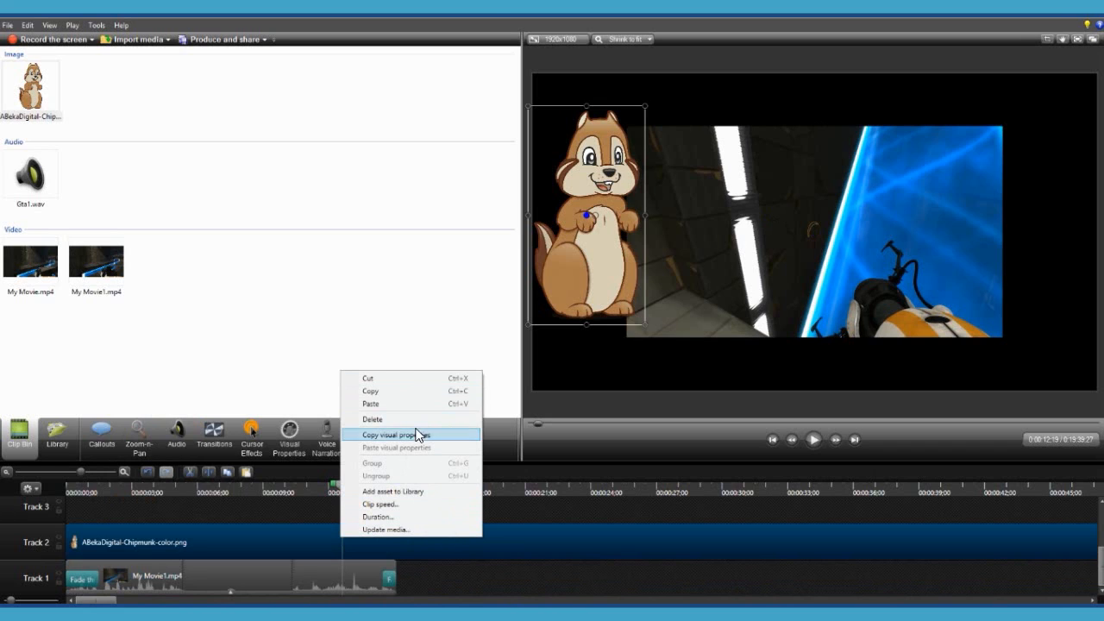
pyautogui.click(438, 581)
# Open the media library and browse its themes, title clips and saved assets to the end of the list
pyautogui.click(57, 437)
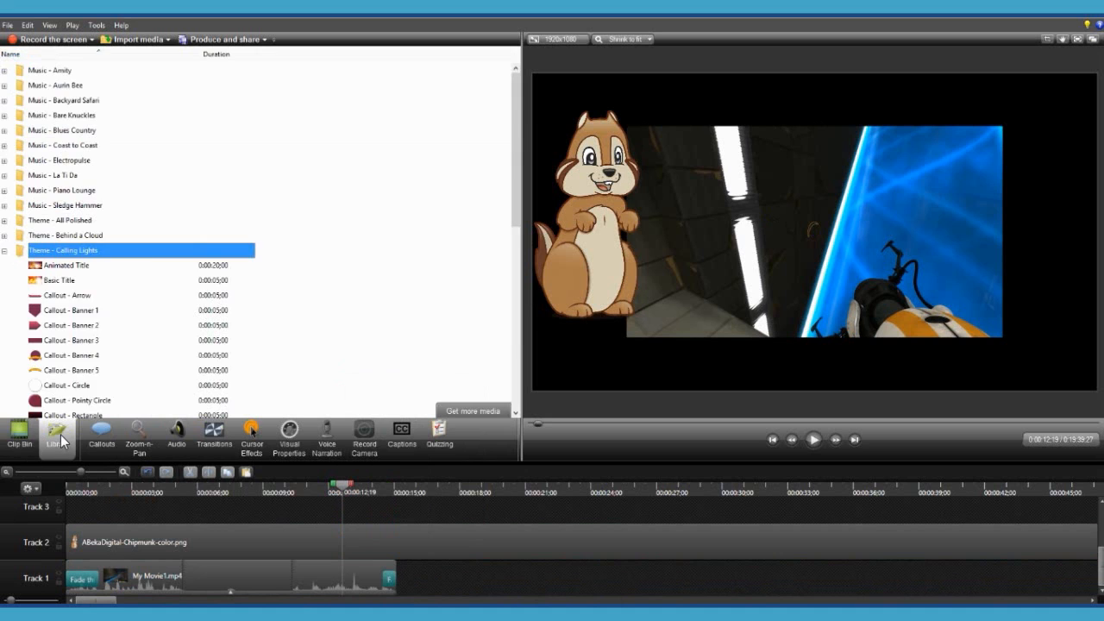
pyautogui.click(284, 313)
pyautogui.scroll(-7, 365, 282)
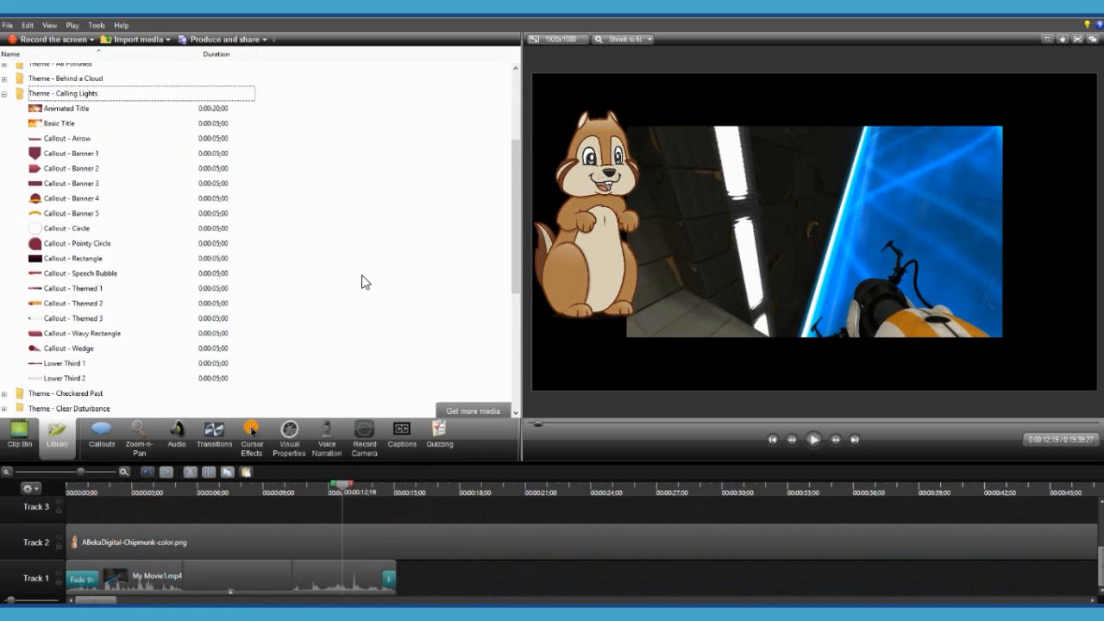
pyautogui.scroll(-2, 328, 274)
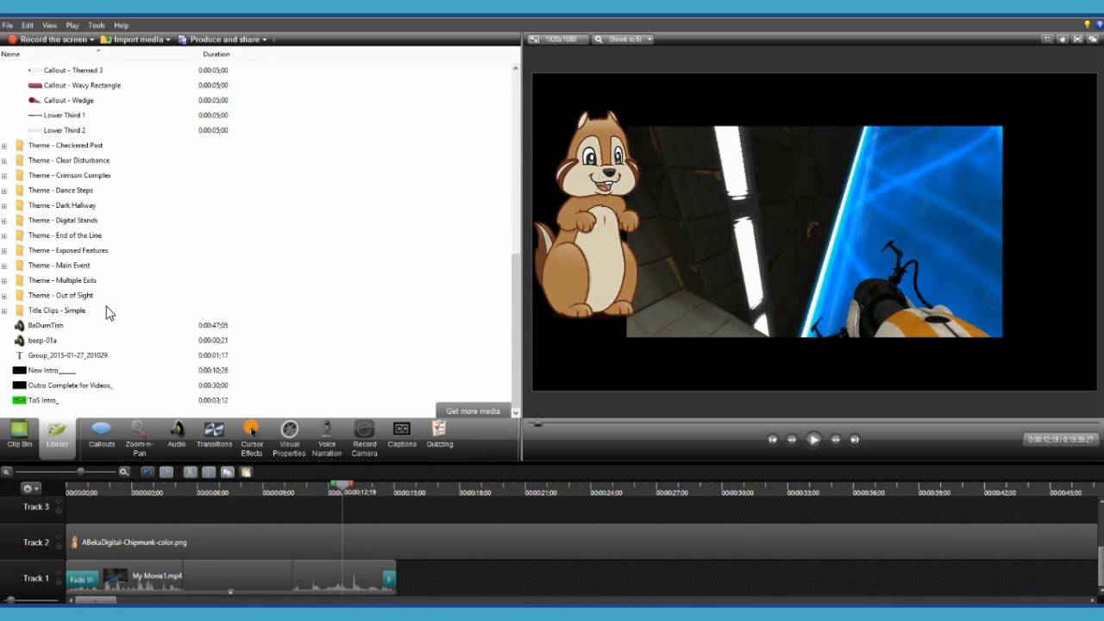
# Browse the library's Theme - Calling Lights folder and saved assets, and check the chipmunk clip's option for adding it to the library
pyautogui.scroll(3, 196, 264)
pyautogui.scroll(4, 197, 264)
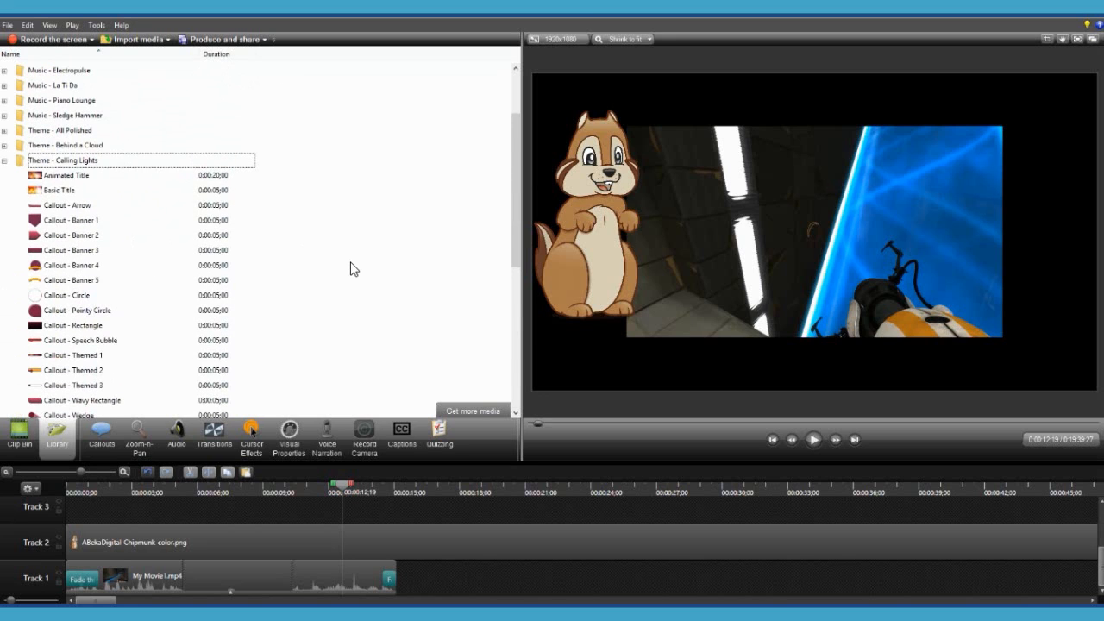
pyautogui.scroll(-1, 351, 269)
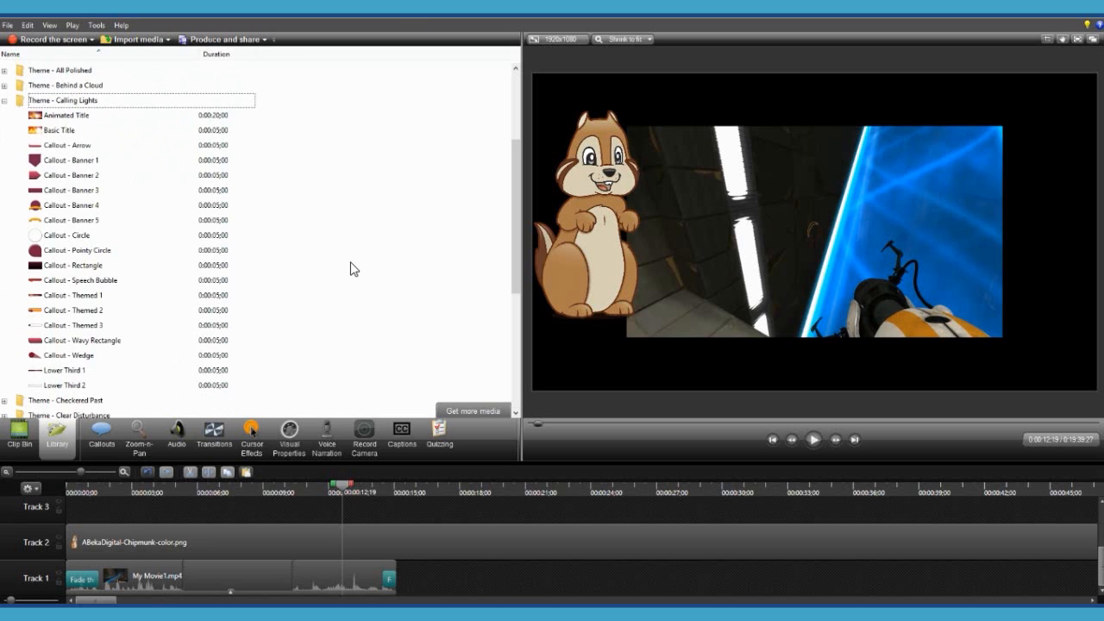
pyautogui.scroll(-2, 414, 339)
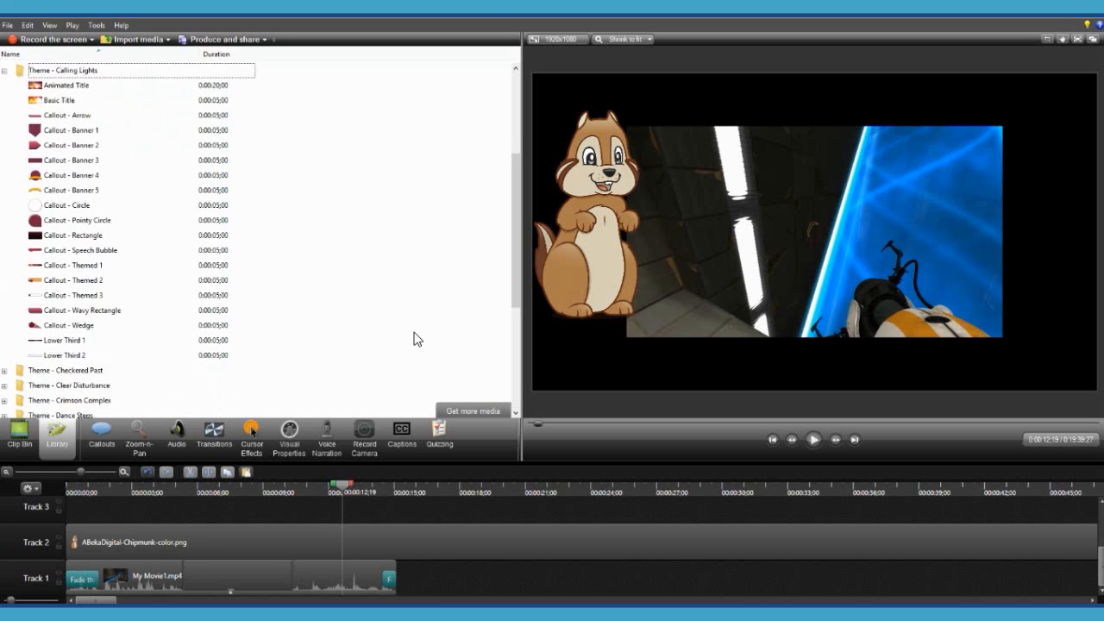
pyautogui.scroll(-4, 413, 339)
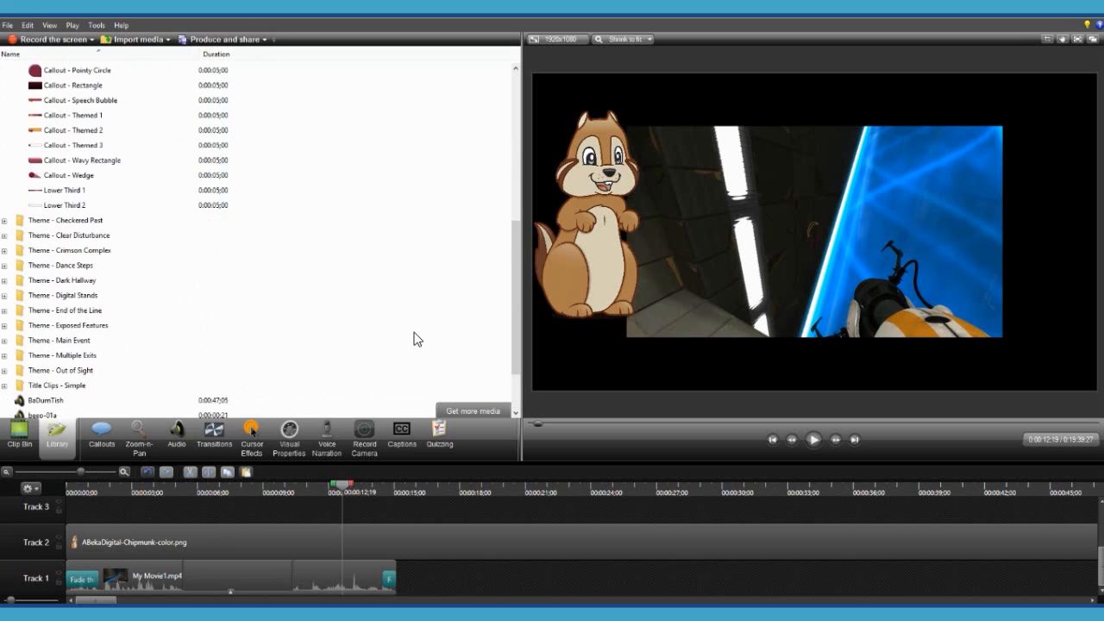
pyautogui.scroll(-1, 259, 302)
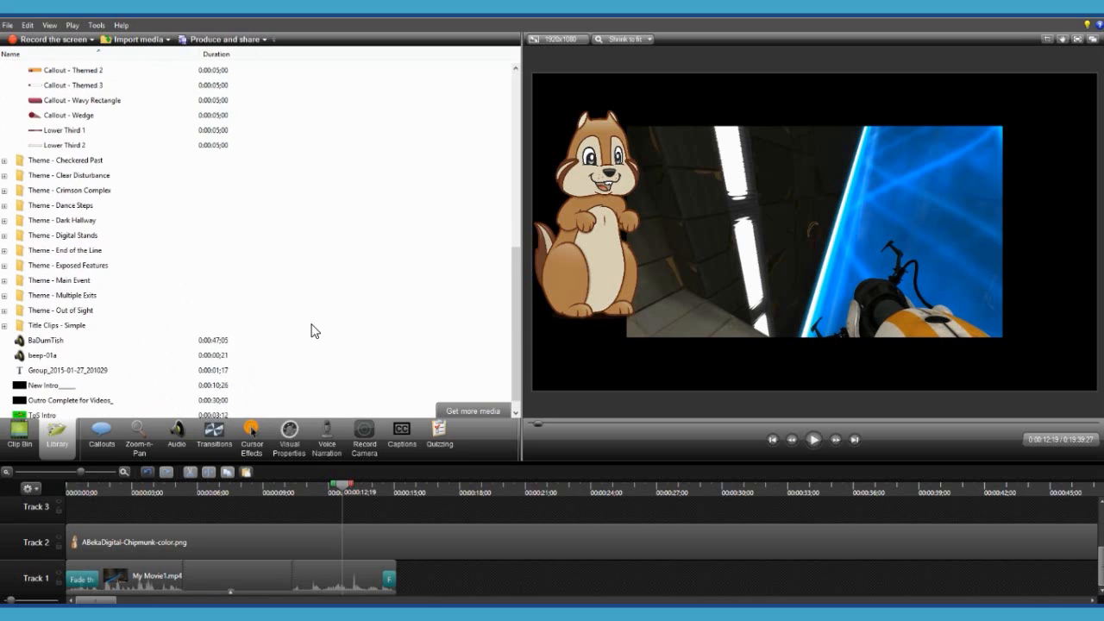
pyautogui.rightClick(231, 549)
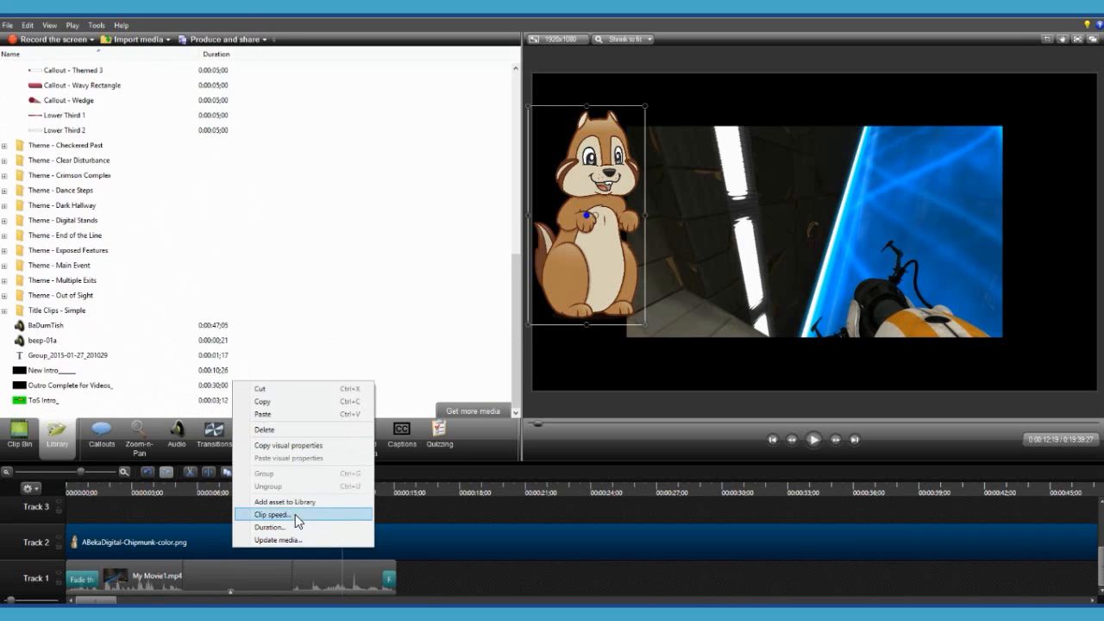
pyautogui.click(101, 414)
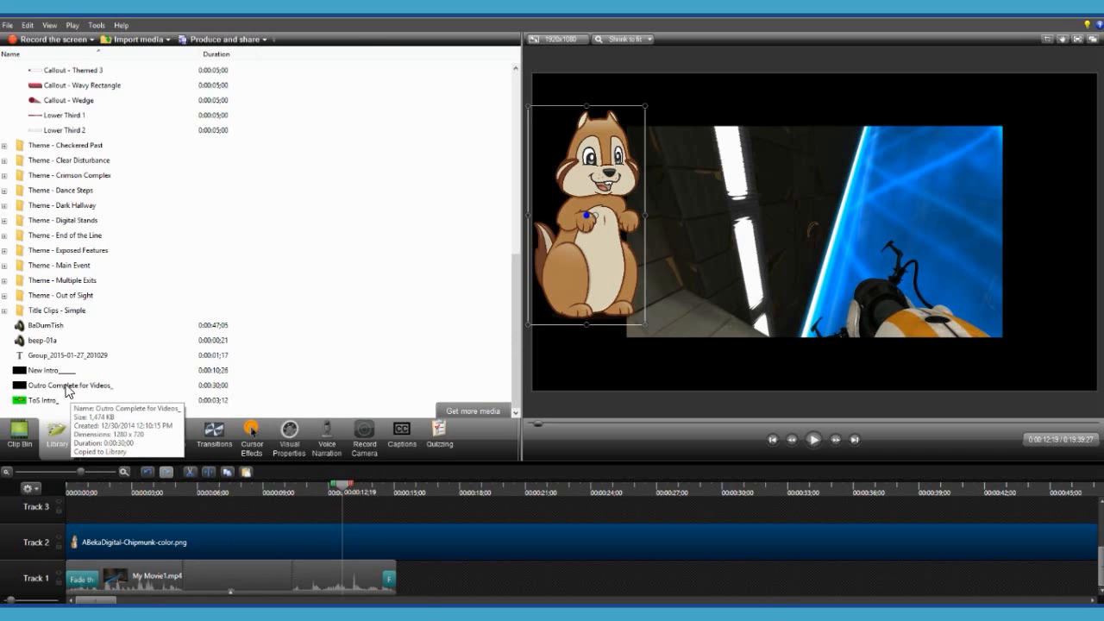
# Try the library's Outro Complete for Videos_ clip at the end of Track 1, preview it at about 0:17, and delete it
pyautogui.moveTo(66, 390); pyautogui.dragTo(484, 587)
pyautogui.moveTo(453, 496); pyautogui.dragTo(441, 540)
pyautogui.click(518, 580)
pyautogui.press('Delete')
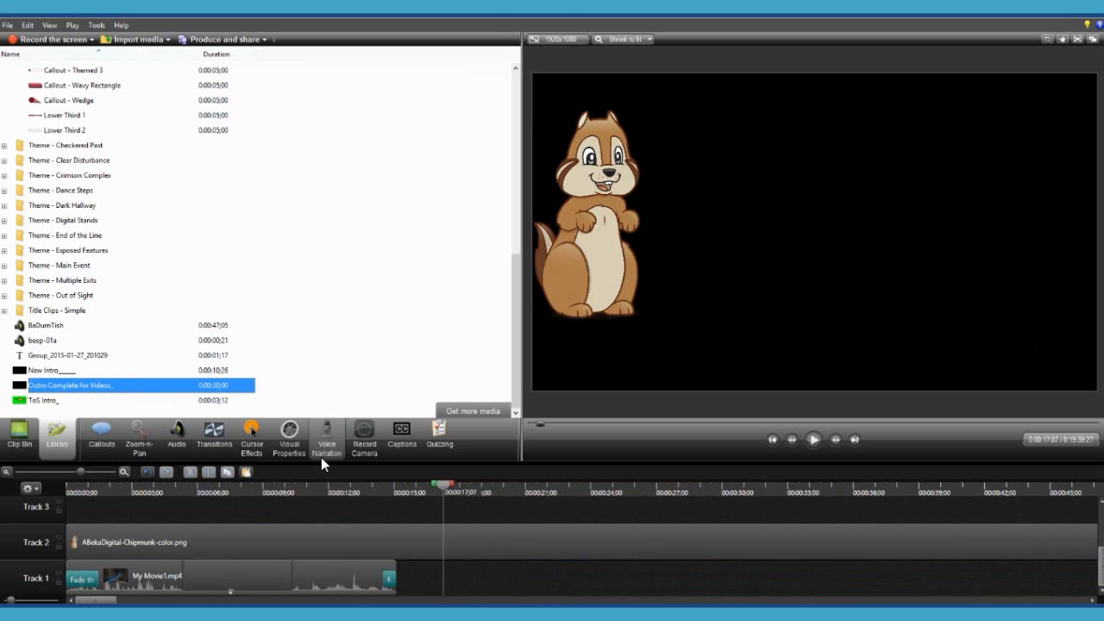
# Add a special Text callout to Track 3 at about 0:17
pyautogui.click(97, 441)
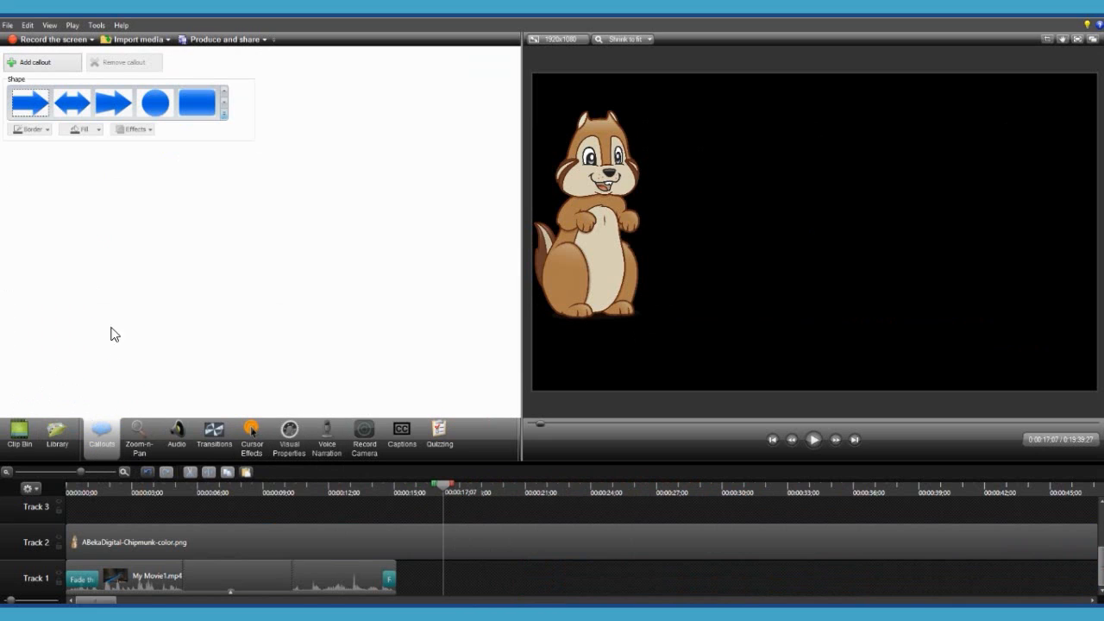
pyautogui.click(222, 114)
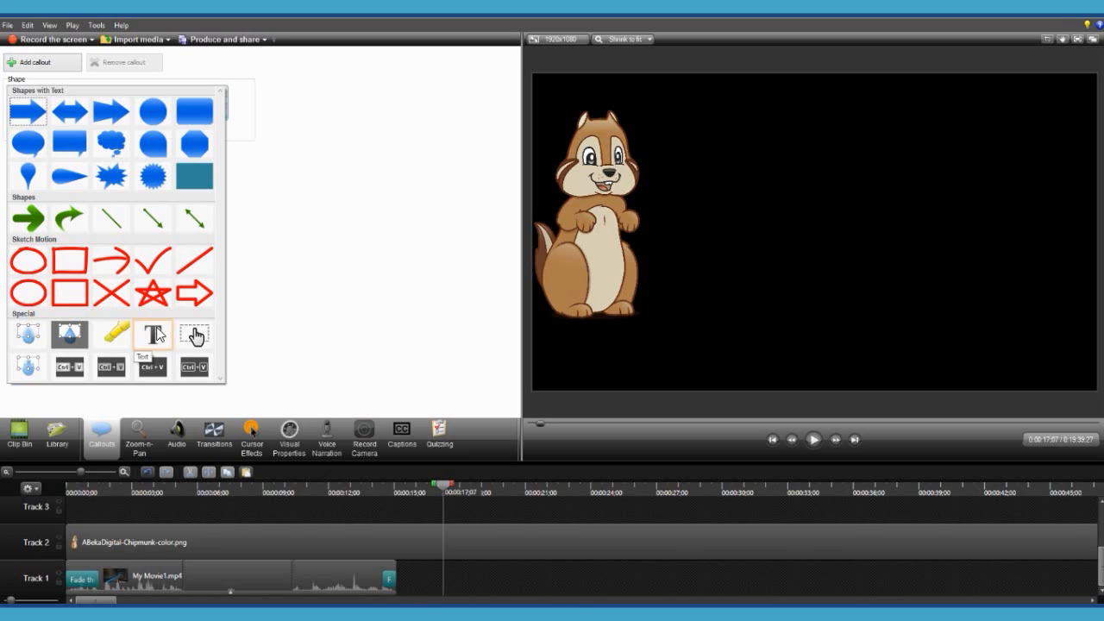
pyautogui.click(155, 334)
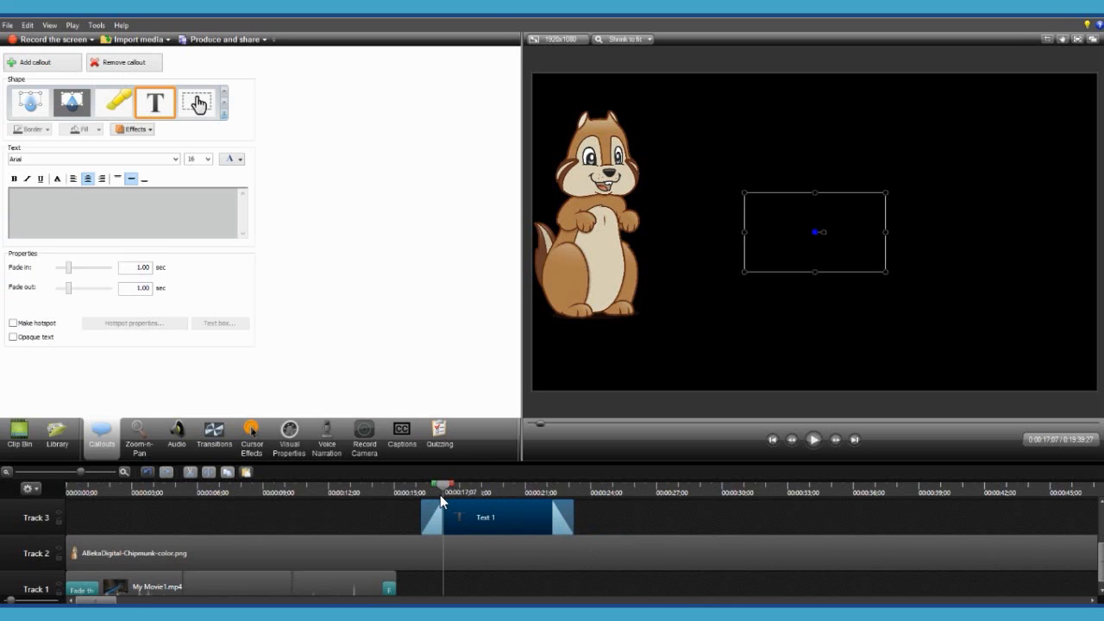
# Preview the start of the text callout on Track 3 from about 0:16
pyautogui.moveTo(442, 488); pyautogui.dragTo(422, 488)
pyautogui.click(406, 512)
pyautogui.press('space')
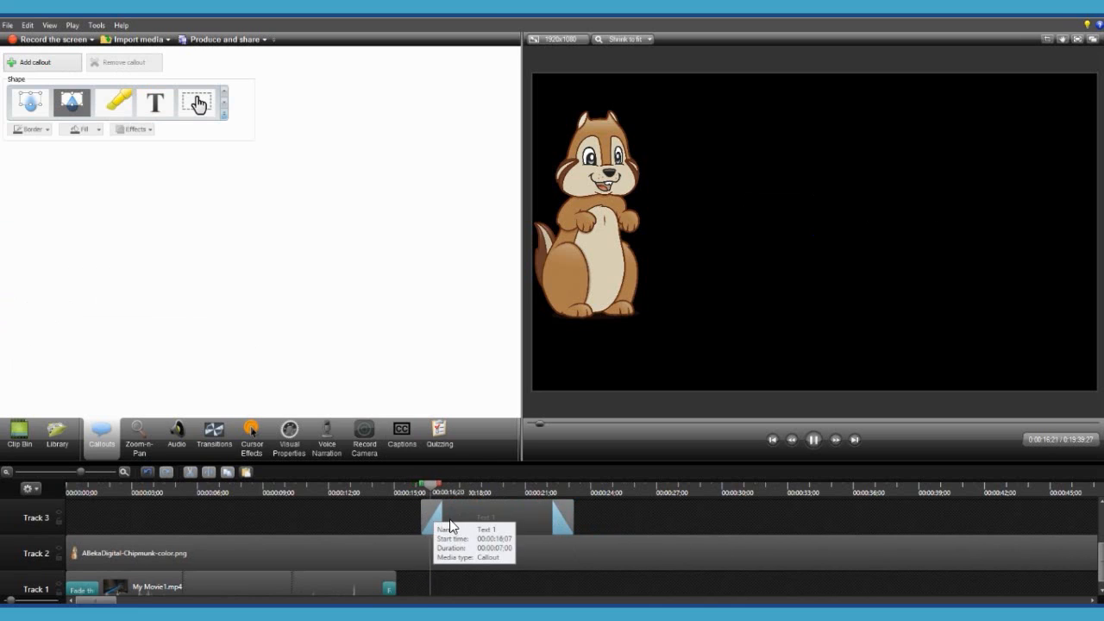
# Enter "Hello, world!" in the text callout and set its font to Arial Black
pyautogui.click(462, 519)
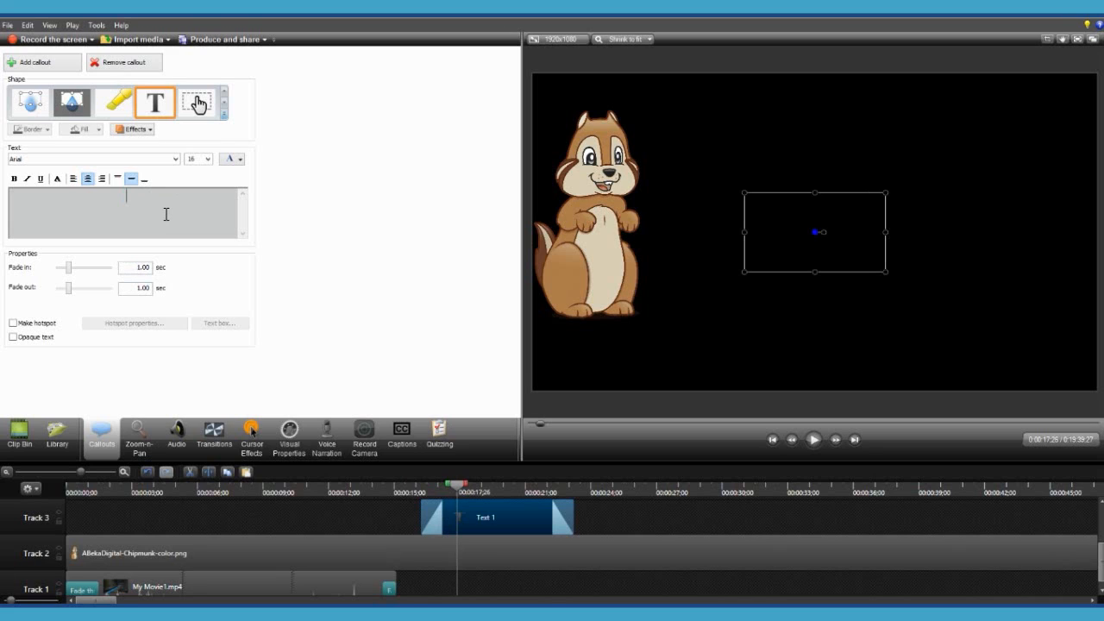
pyautogui.write('Hello, world')
pyautogui.write('!')
pyautogui.moveTo(194, 208); pyautogui.dragTo(19, 200)
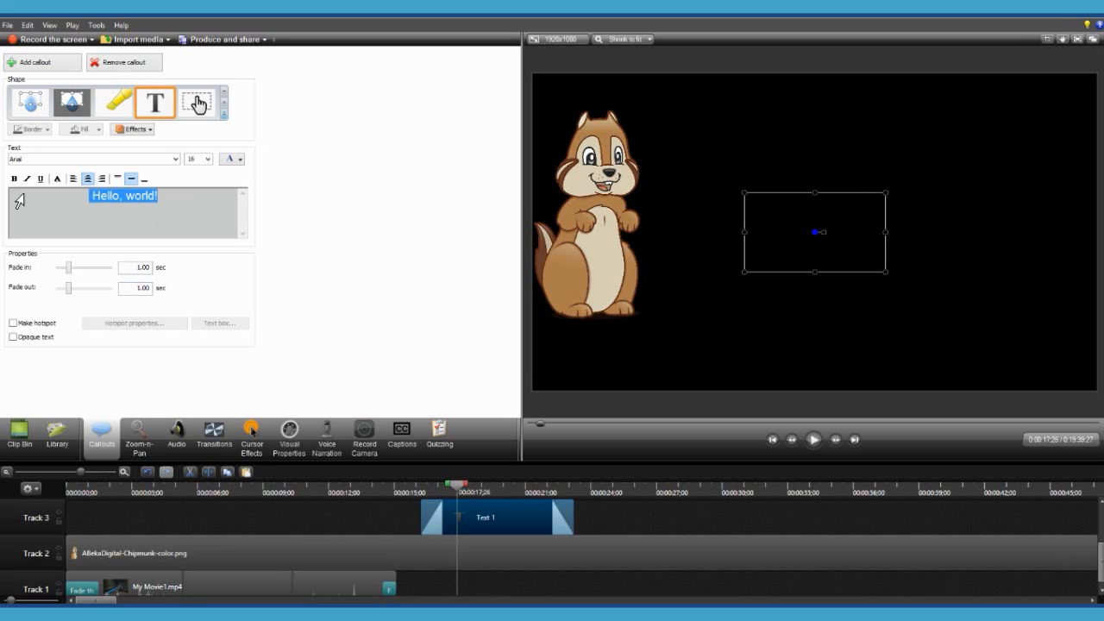
pyautogui.click(175, 159)
pyautogui.click(98, 196)
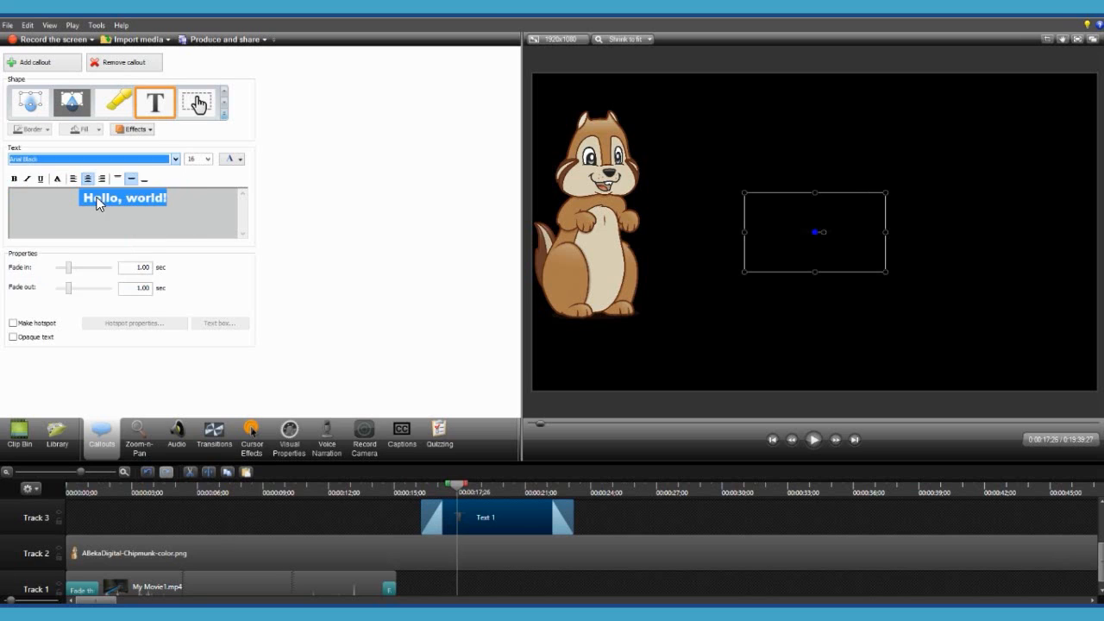
# Set the "Hello, world!" text colour to white and its size to 72
pyautogui.click(229, 159)
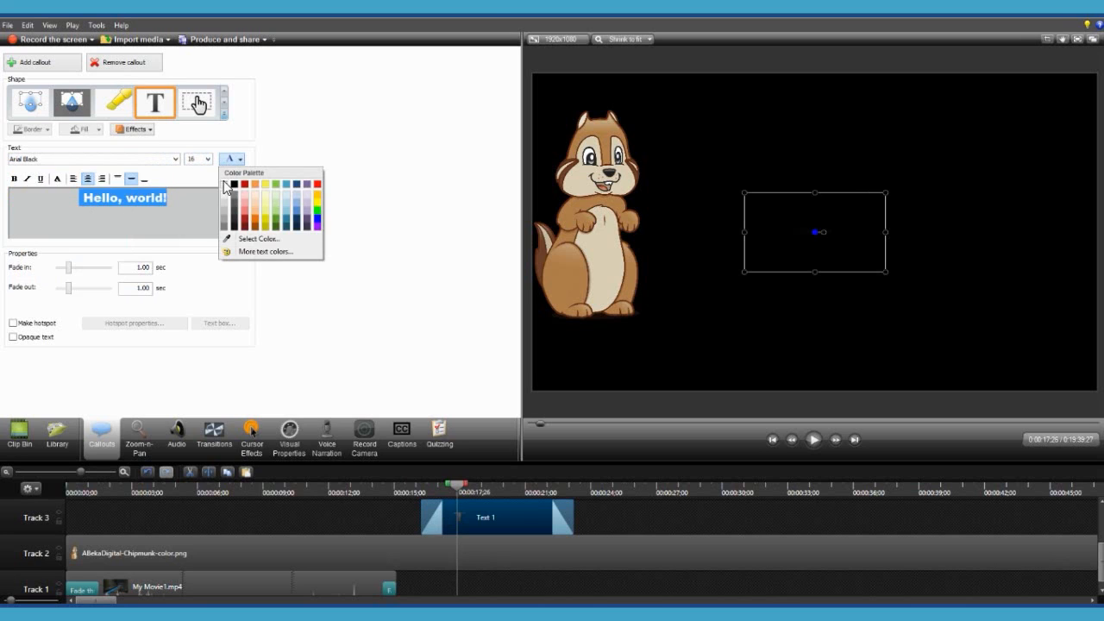
pyautogui.click(227, 189)
pyautogui.click(207, 158)
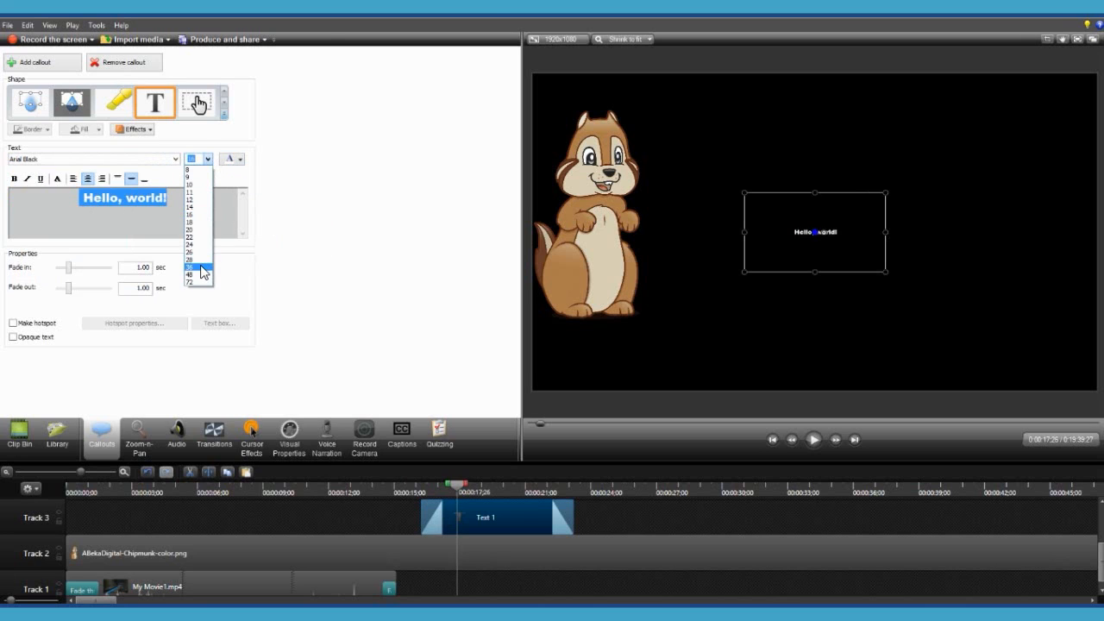
pyautogui.click(200, 270)
pyautogui.click(207, 159)
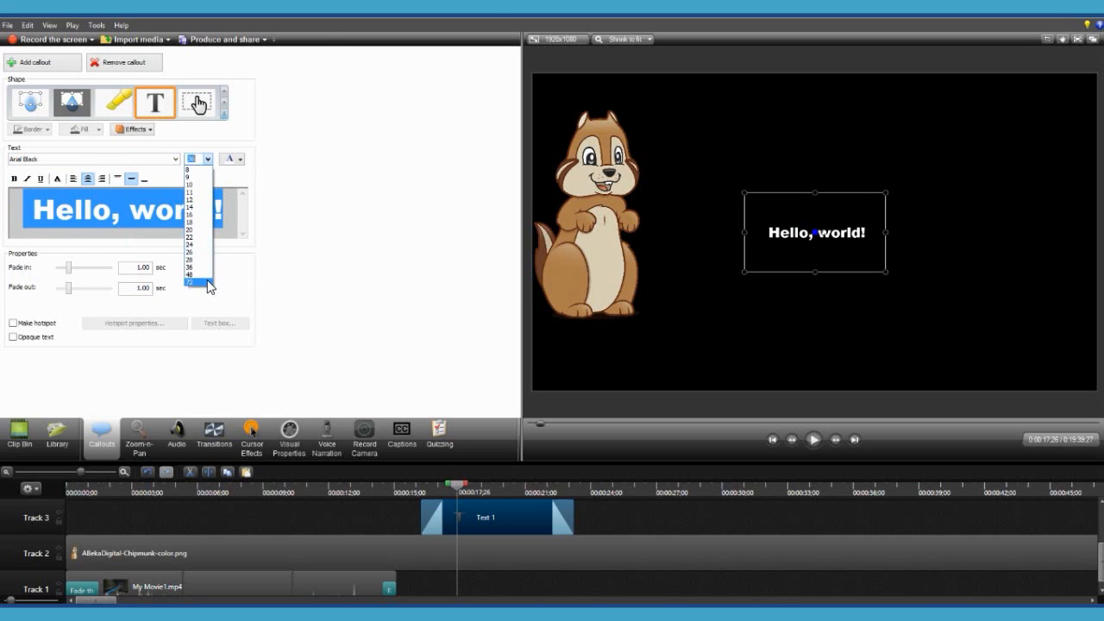
pyautogui.click(203, 288)
# Widen the callout to fit its text on one line, and reposition it near the video's upper edge and at about 0:08 on Track 3
pyautogui.moveTo(883, 273); pyautogui.dragTo(1011, 254)
pyautogui.moveTo(496, 516); pyautogui.dragTo(322, 523)
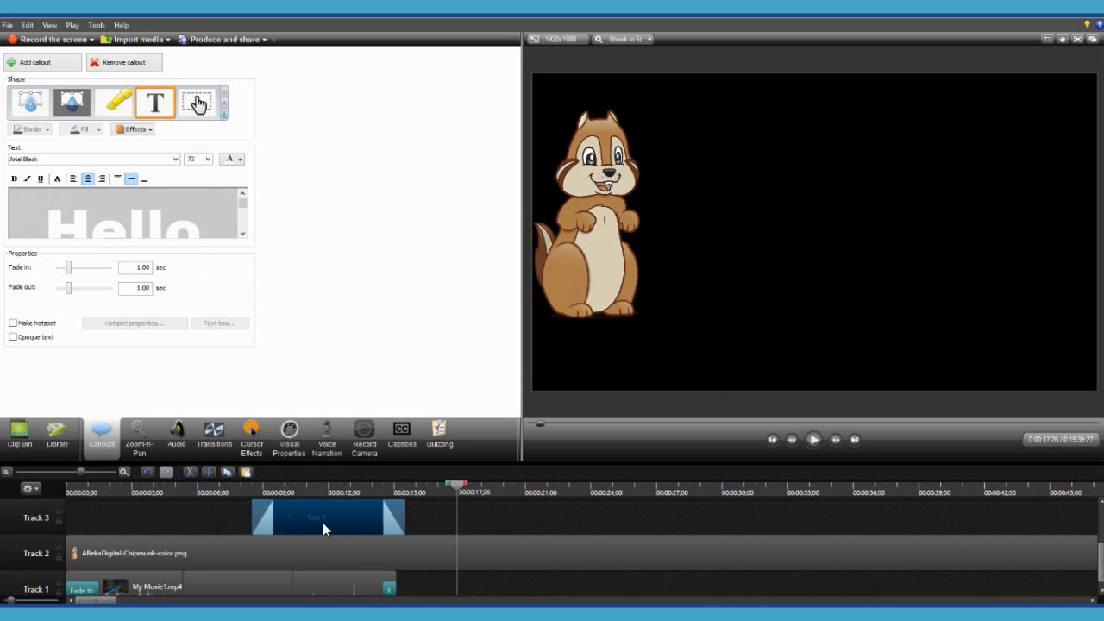
pyautogui.click(306, 486)
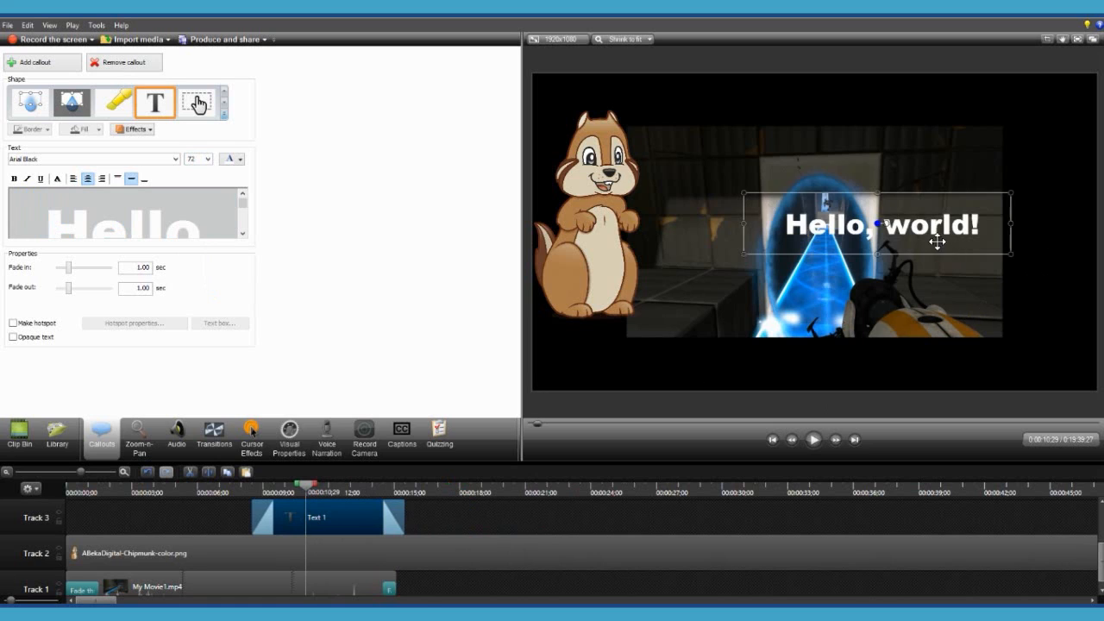
pyautogui.moveTo(938, 242); pyautogui.dragTo(839, 159)
# Add a shadow to the "Hello, world!" callout and position it centred above the portal
pyautogui.click(136, 129)
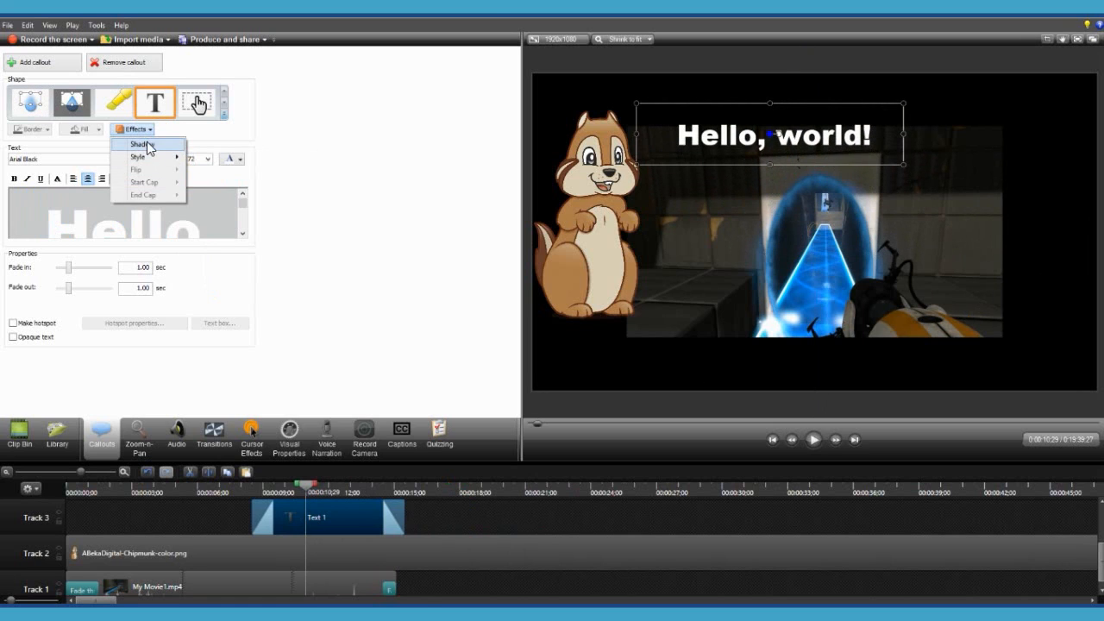
pyautogui.click(146, 145)
pyautogui.moveTo(783, 157); pyautogui.dragTo(819, 165)
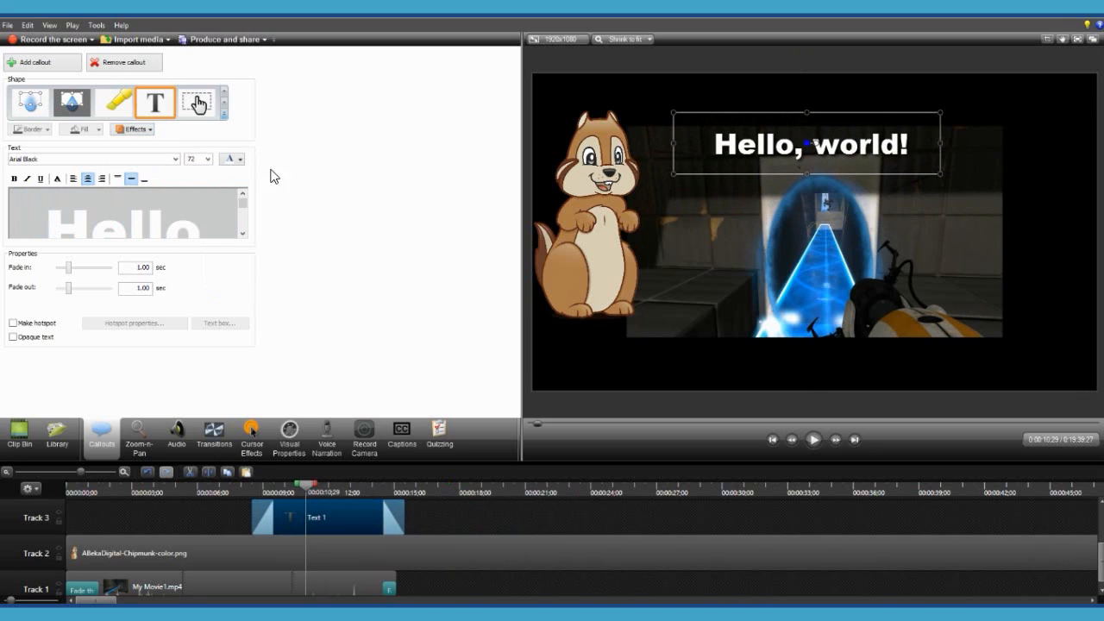
# Try each of the other callout style effects on the text, including Plain, and restore the first style
pyautogui.click(147, 129)
pyautogui.moveTo(138, 157)
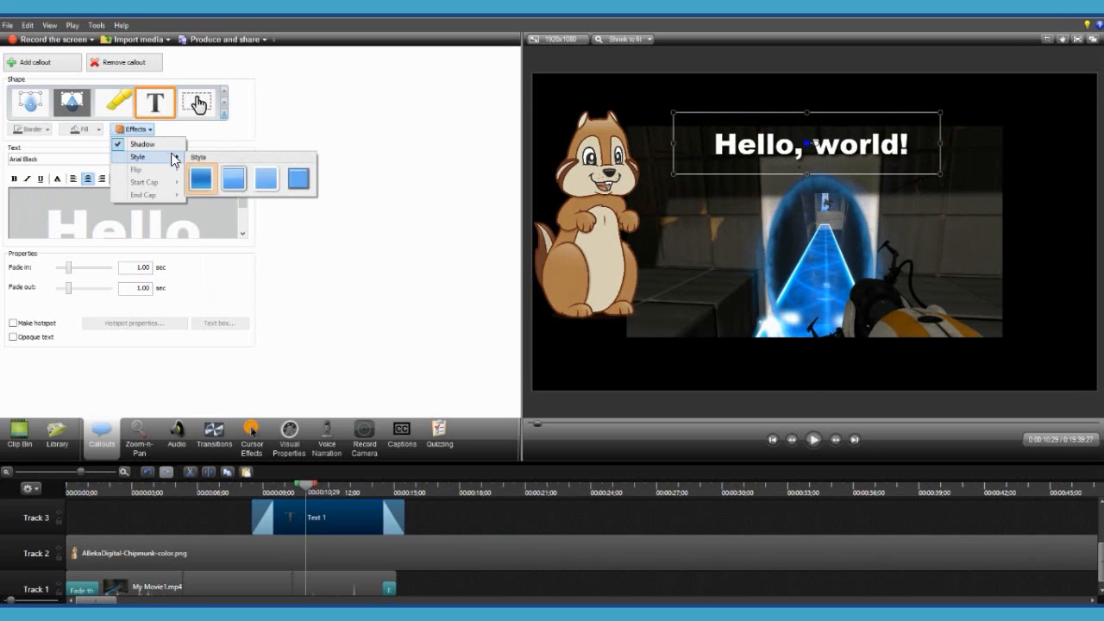
pyautogui.click(244, 174)
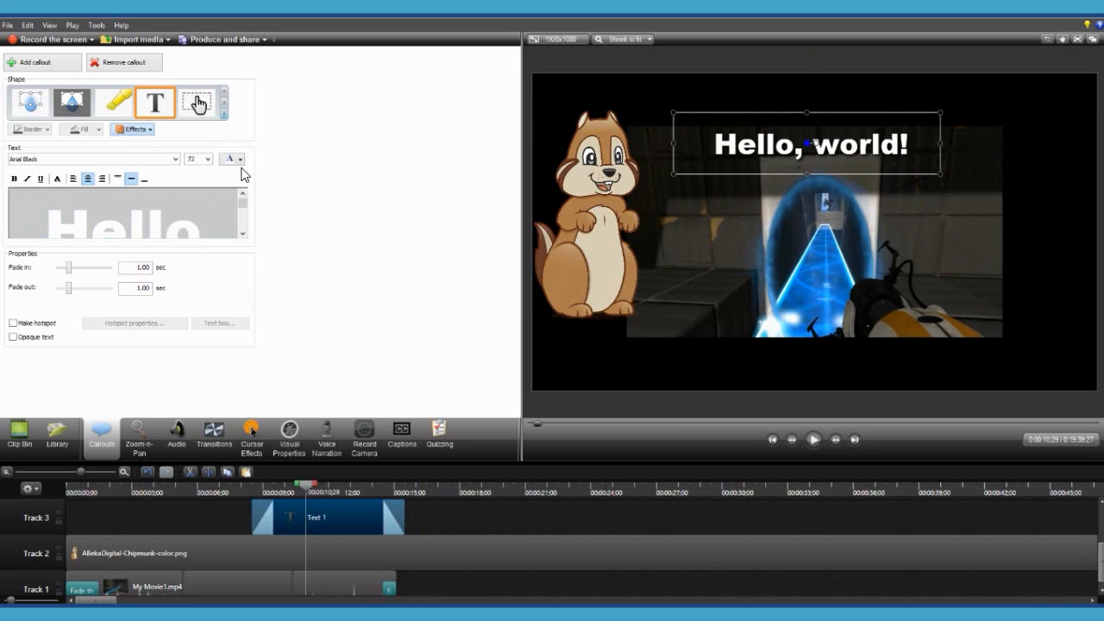
pyautogui.click(135, 129)
pyautogui.moveTo(138, 157)
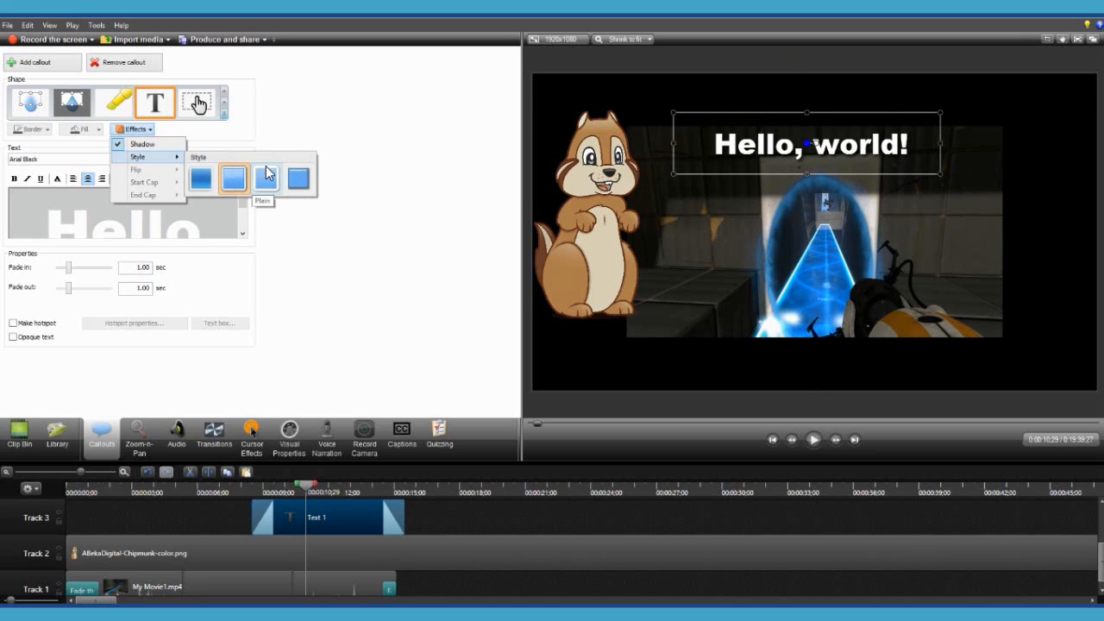
pyautogui.click(267, 174)
pyautogui.click(138, 129)
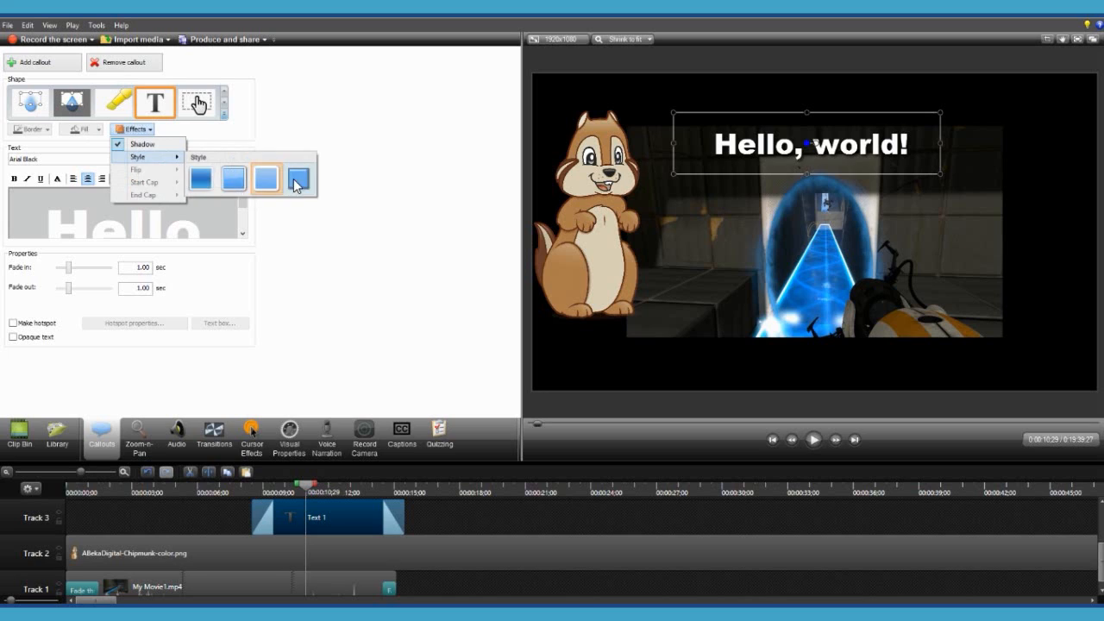
pyautogui.click(308, 187)
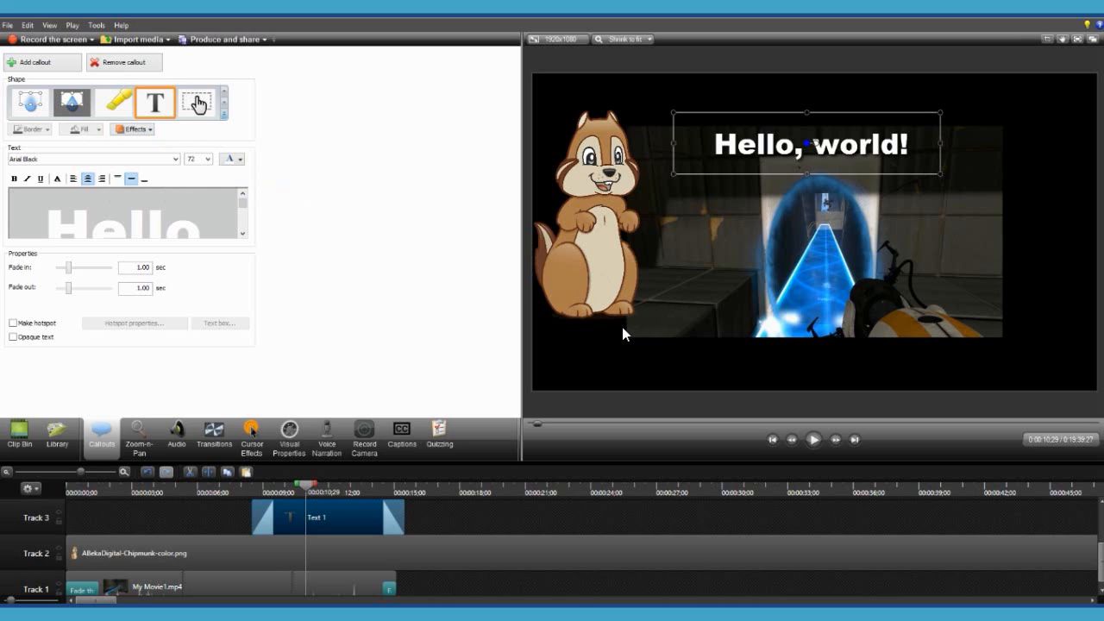
pyautogui.click(136, 131)
pyautogui.moveTo(166, 159)
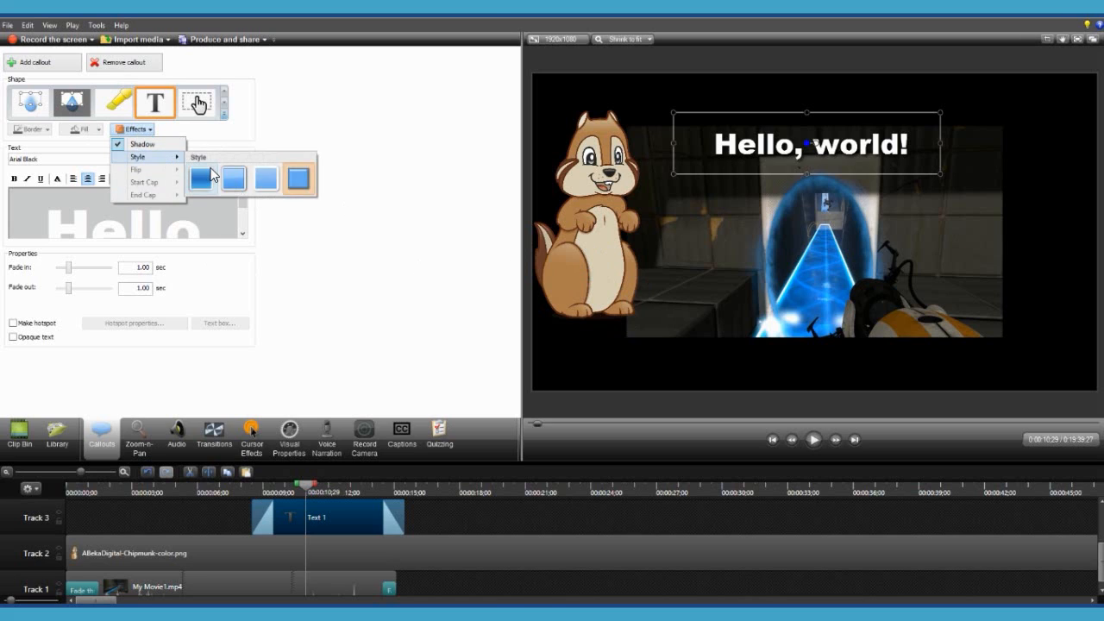
pyautogui.click(212, 175)
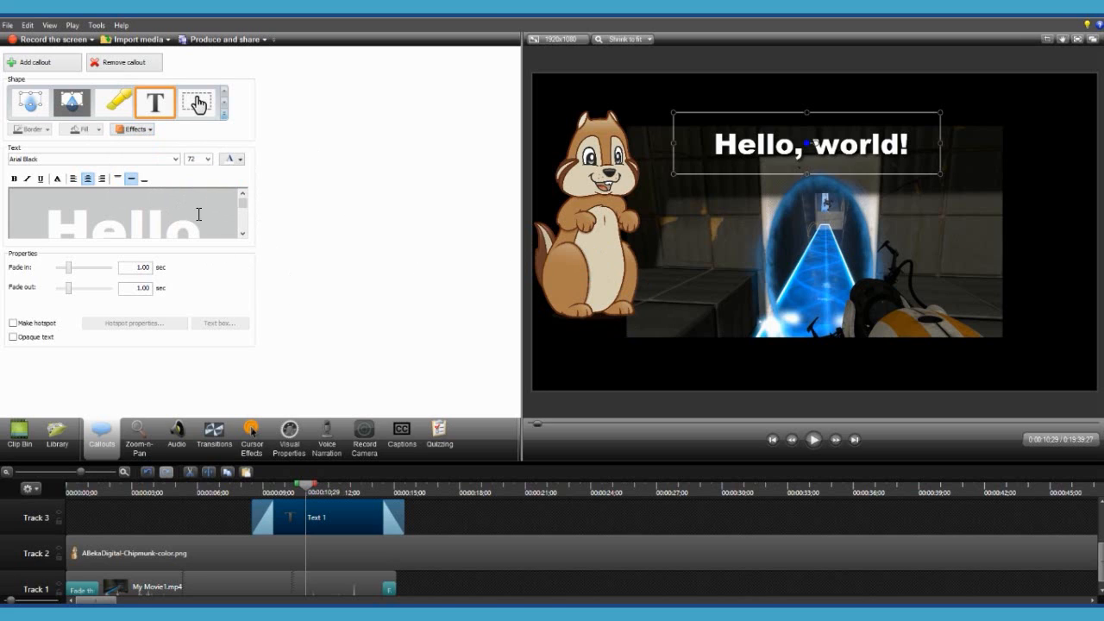
# Remove the callout's fade-in and fade-out sections, keeping only the part from about 0:09;15 to 0:14;15 on Track 3
pyautogui.moveTo(69, 274)
pyautogui.mouseDown()
pyautogui.moveTo(86, 271)
pyautogui.moveTo(32, 274)
pyautogui.moveTo(70, 287)
pyautogui.mouseUp()
pyautogui.moveTo(311, 491); pyautogui.dragTo(275, 488)
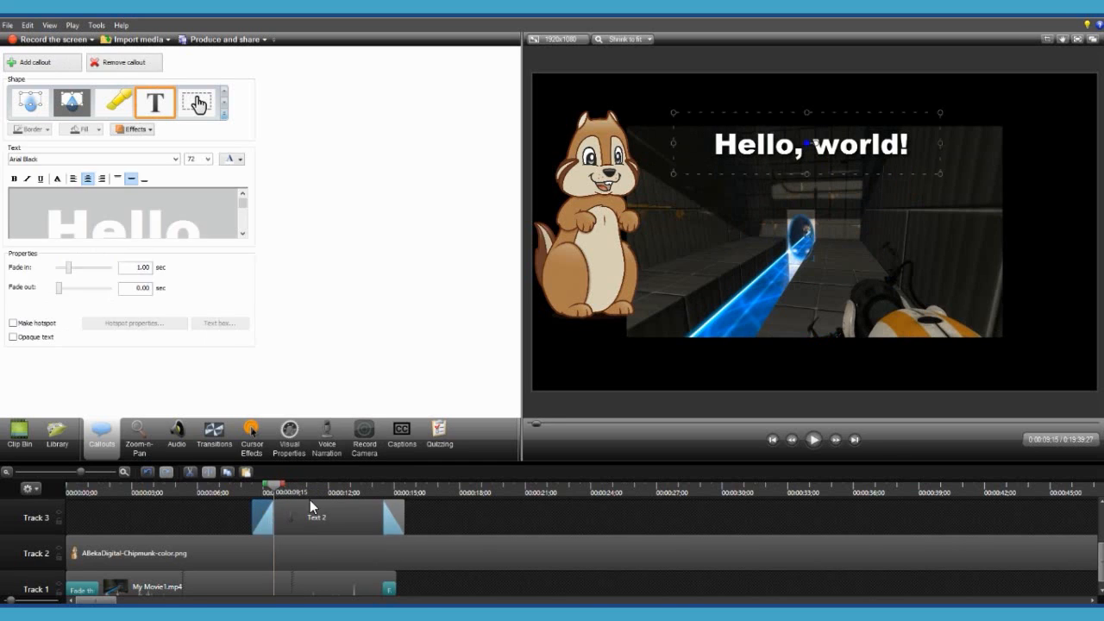
pyautogui.click(386, 493)
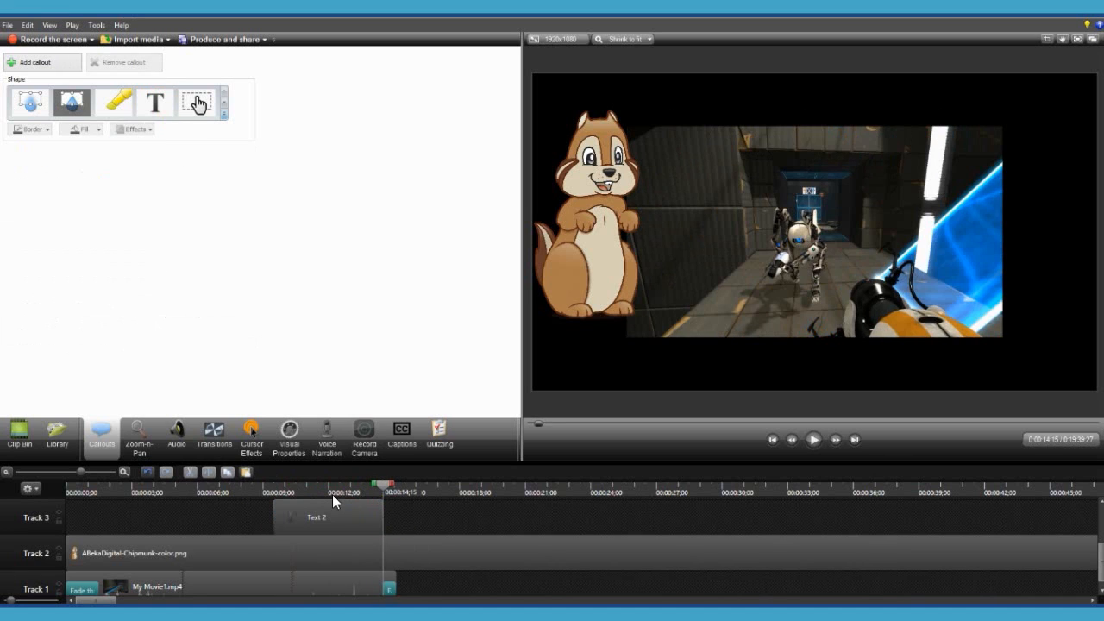
# Add a Glow transition to the start and a Random dissolve transition to the end of the text callout on Track 3
pyautogui.click(313, 493)
pyautogui.click(313, 514)
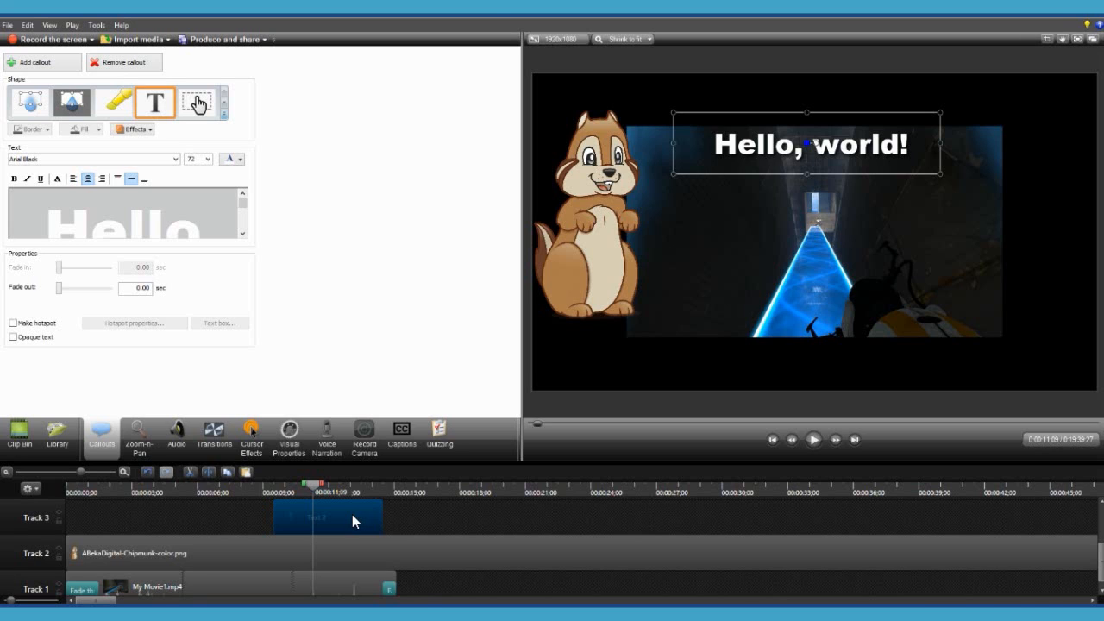
pyautogui.click(214, 434)
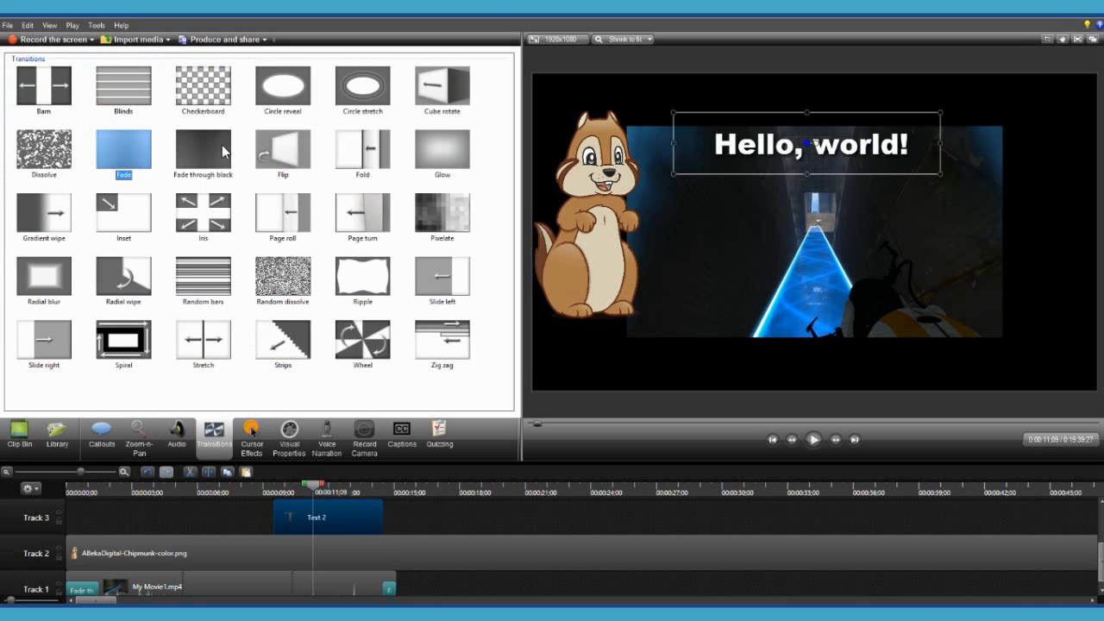
pyautogui.moveTo(222, 147); pyautogui.dragTo(219, 240)
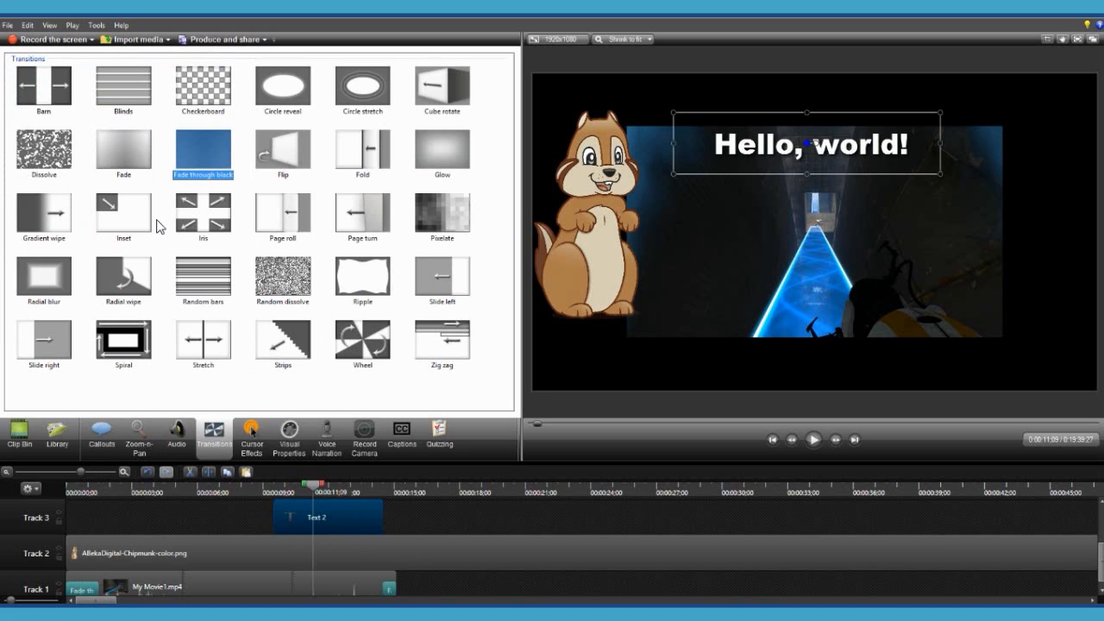
pyautogui.moveTo(434, 156); pyautogui.dragTo(288, 514)
pyautogui.moveTo(285, 280); pyautogui.dragTo(377, 518)
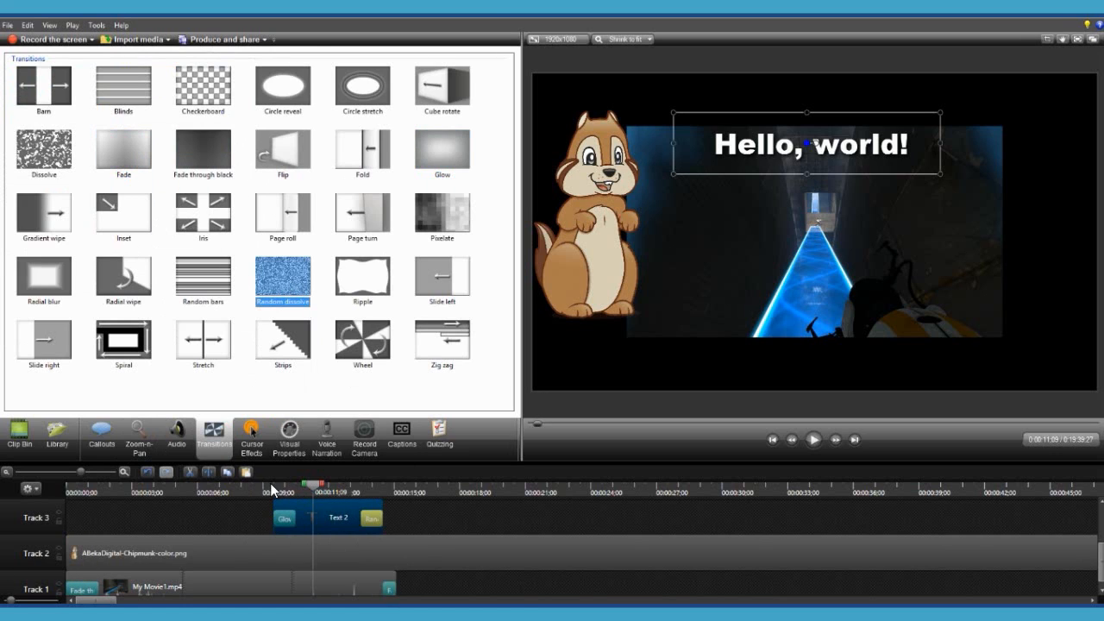
# Play back the text callout on Track 3 to preview its Glow and Random dissolve transitions
pyautogui.click(270, 482)
pyautogui.press('space')
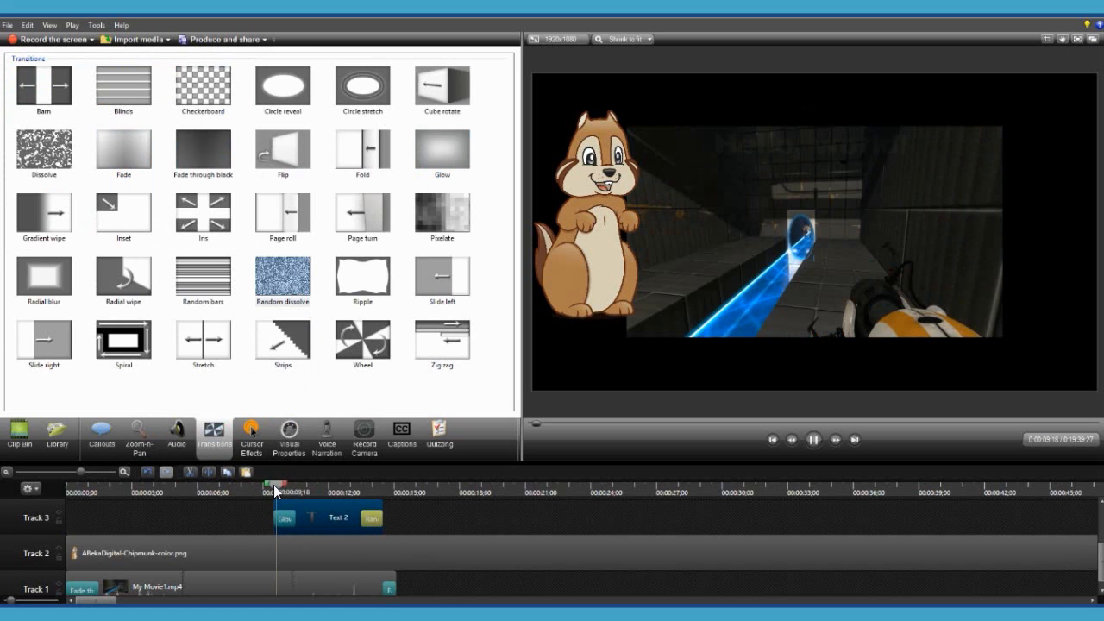
pyautogui.click(360, 490)
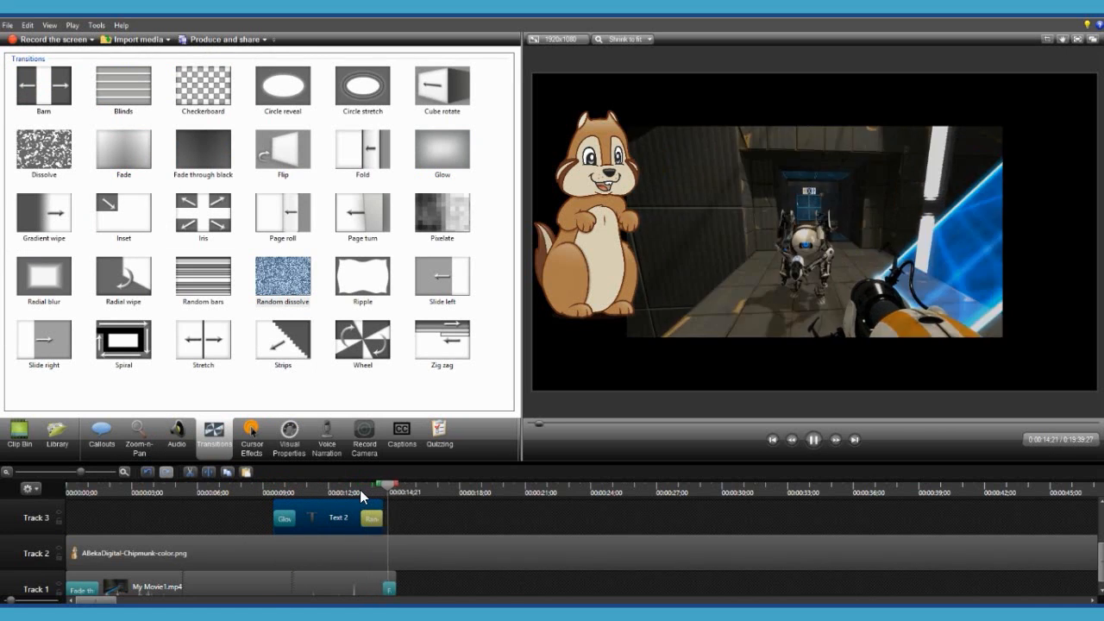
pyautogui.click(436, 516)
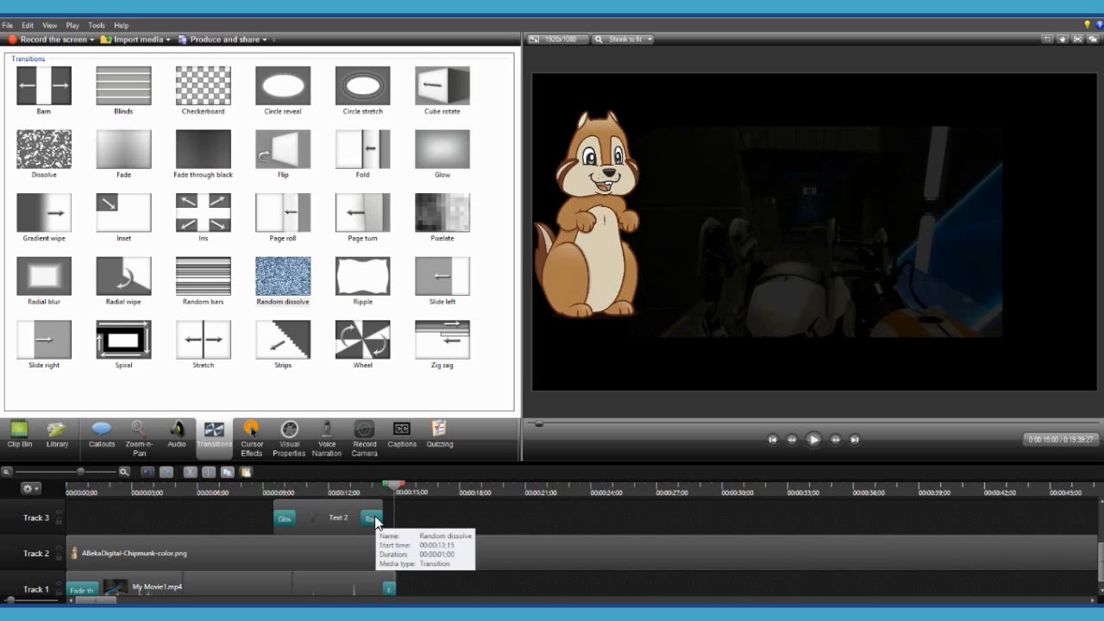
# Scale the My Movie1.mp4 clip on Track 1 to 100% so it fills the canvas, and enable its drop shadow
pyautogui.click(299, 455)
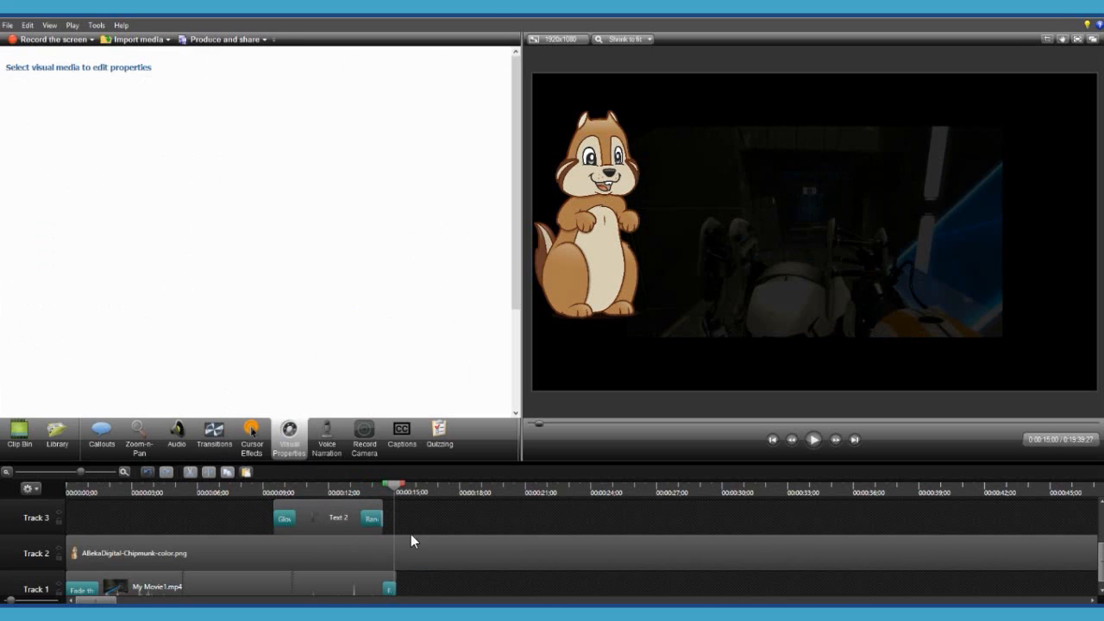
pyautogui.scroll(-1, 452, 574)
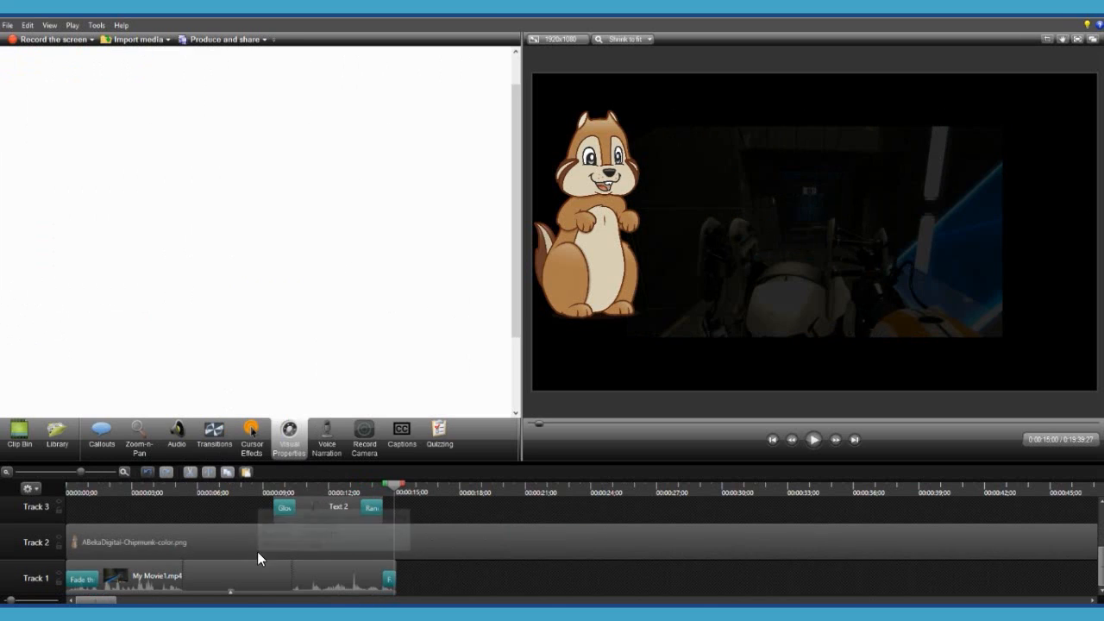
pyautogui.click(129, 491)
pyautogui.click(141, 576)
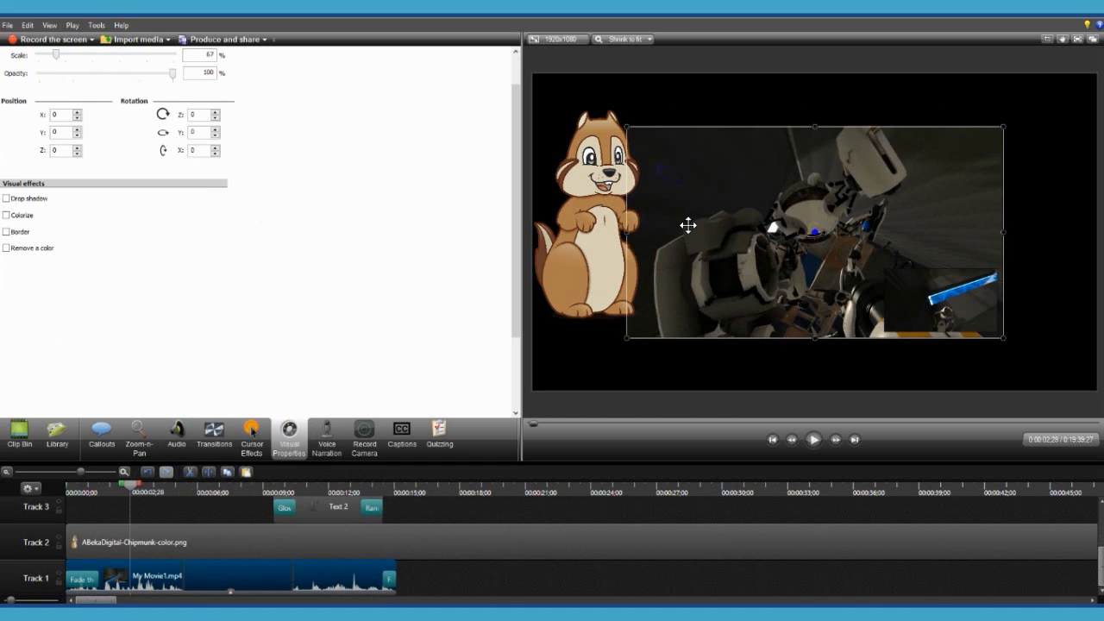
pyautogui.moveTo(626, 127); pyautogui.dragTo(553, 74)
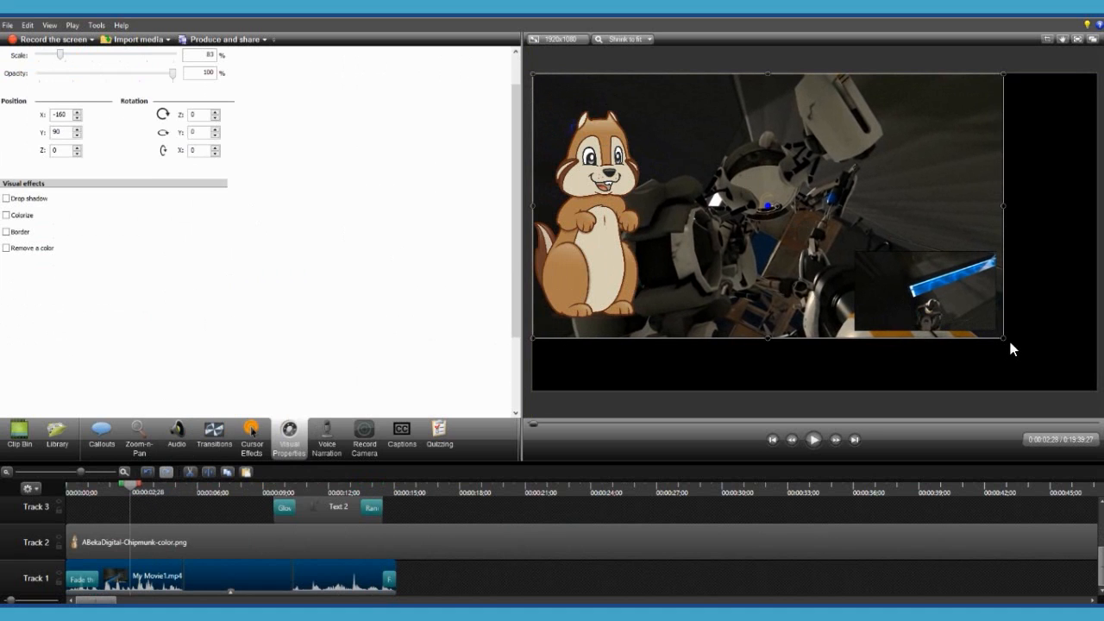
pyautogui.moveTo(1011, 344); pyautogui.dragTo(1098, 380)
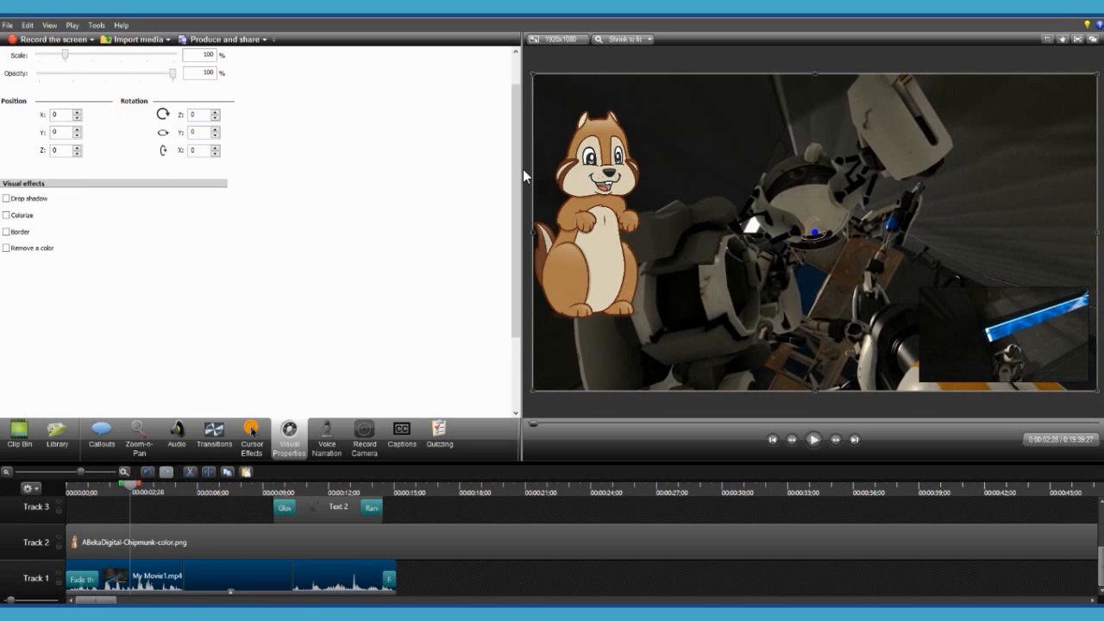
pyautogui.moveTo(517, 150); pyautogui.dragTo(507, 114)
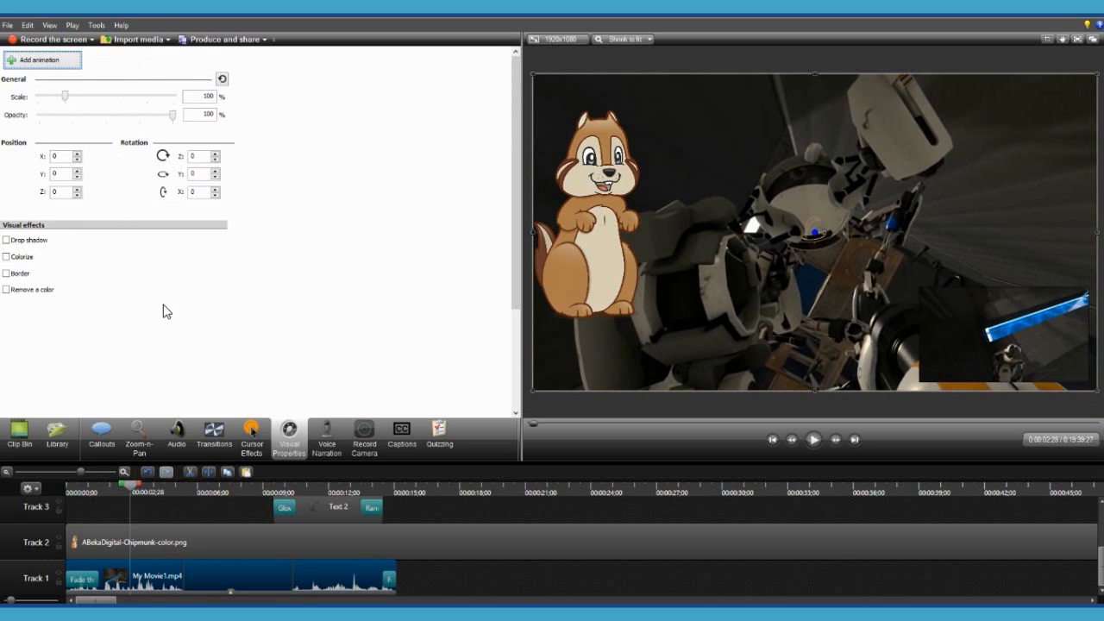
pyautogui.click(21, 244)
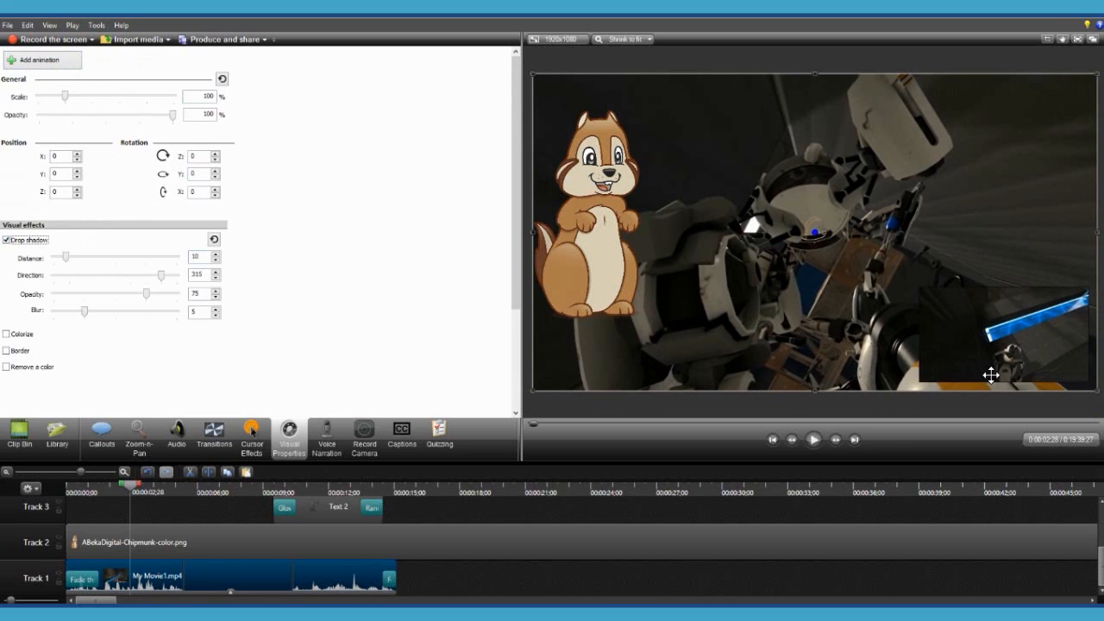
# Add a drop shadow to the chipmunk image on Track 2 with distance 100, direction 0, opacity 100 and blur 20
pyautogui.click(178, 543)
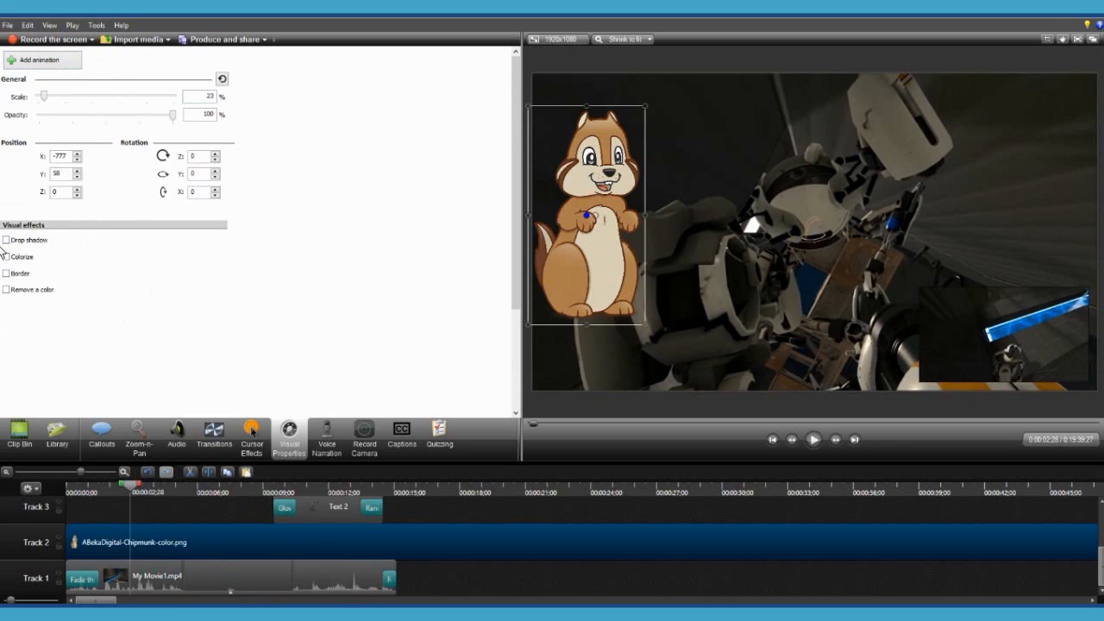
pyautogui.click(26, 241)
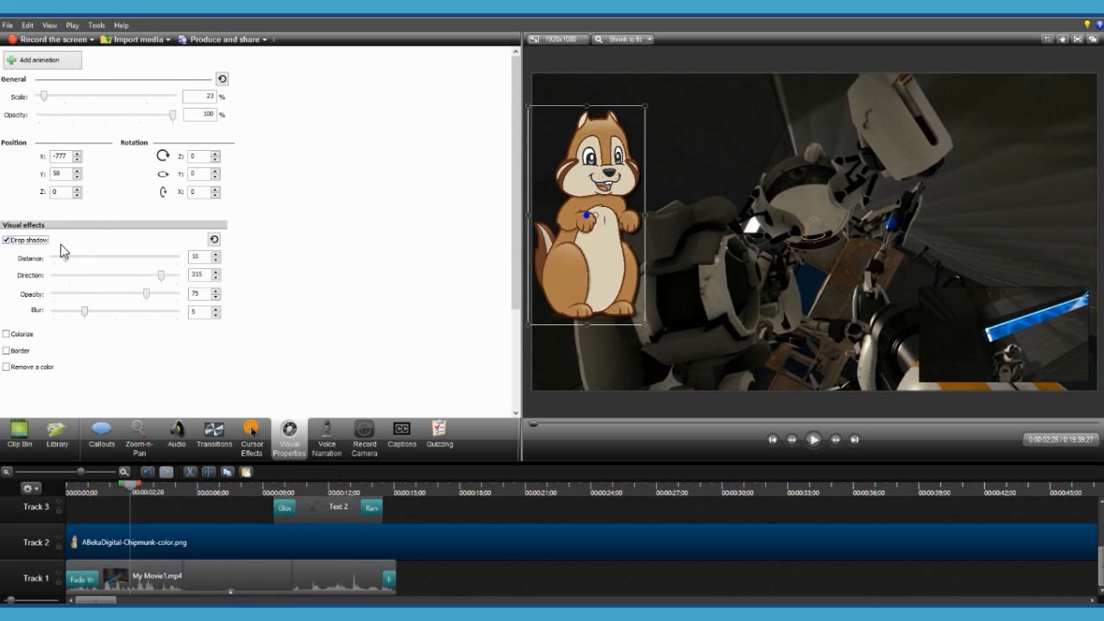
pyautogui.moveTo(69, 258); pyautogui.dragTo(231, 271)
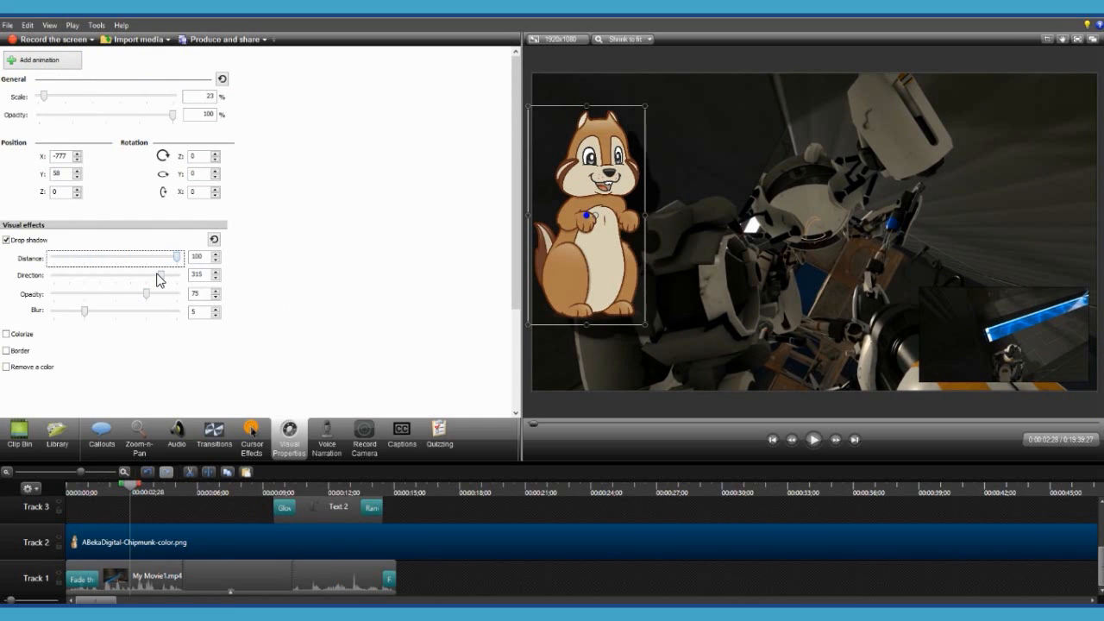
pyautogui.moveTo(158, 278); pyautogui.dragTo(15, 263)
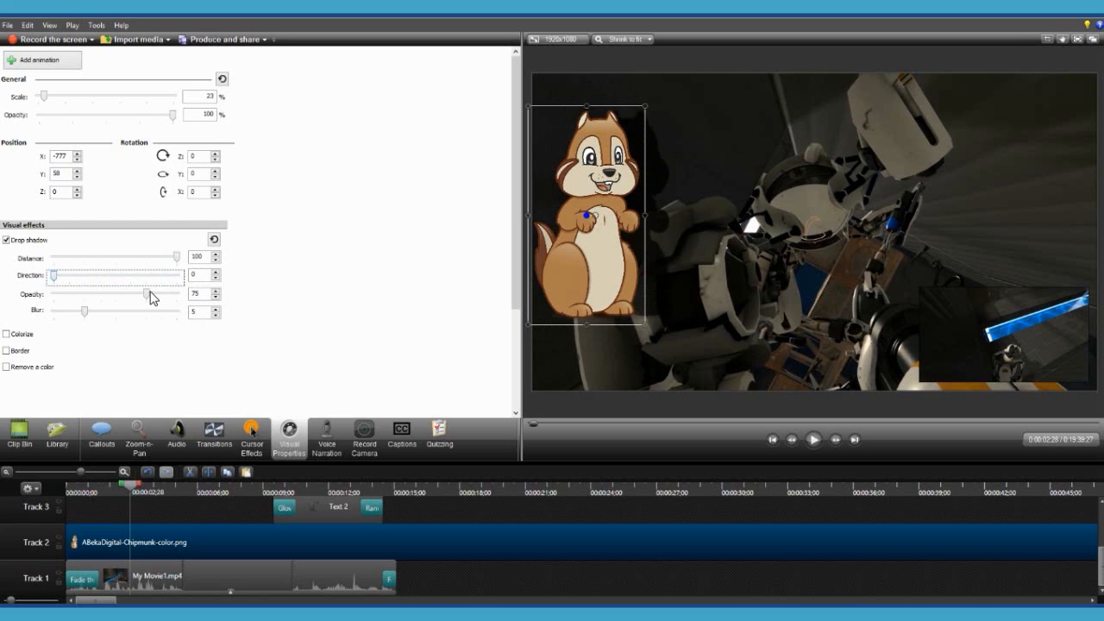
pyautogui.moveTo(151, 297); pyautogui.dragTo(178, 294)
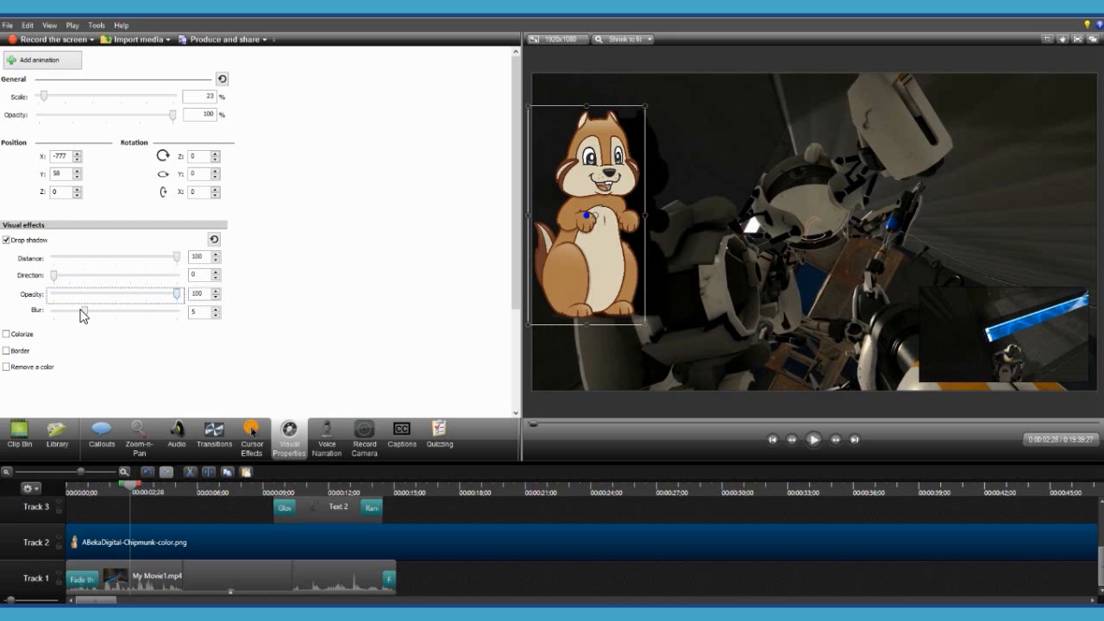
pyautogui.moveTo(83, 313); pyautogui.dragTo(266, 328)
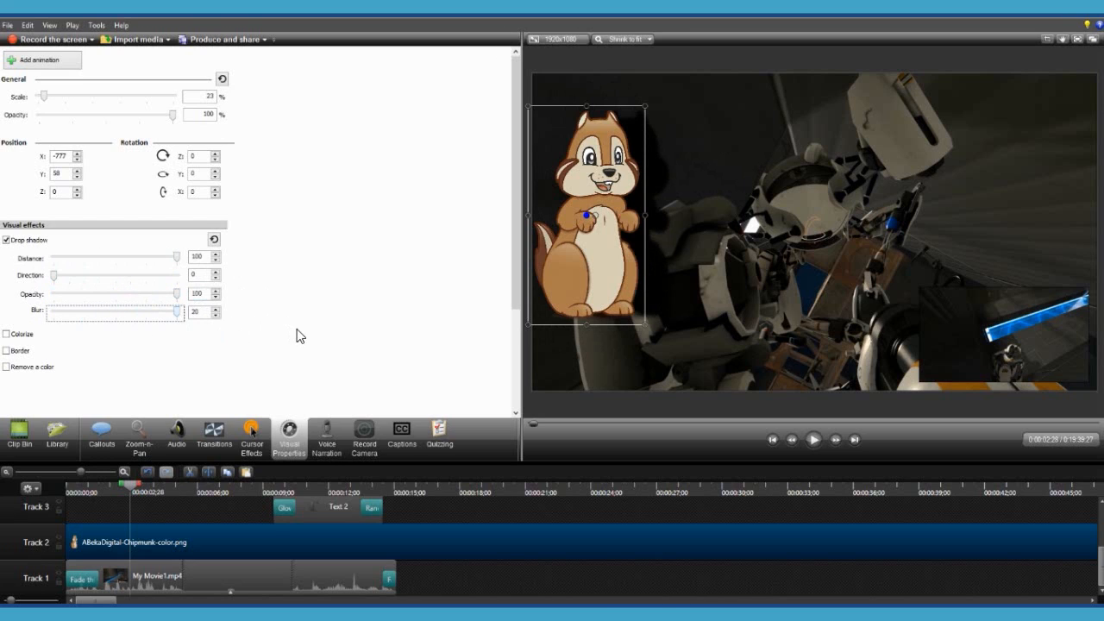
pyautogui.moveTo(1, 326); pyautogui.dragTo(539, 324)
pyautogui.click(417, 512)
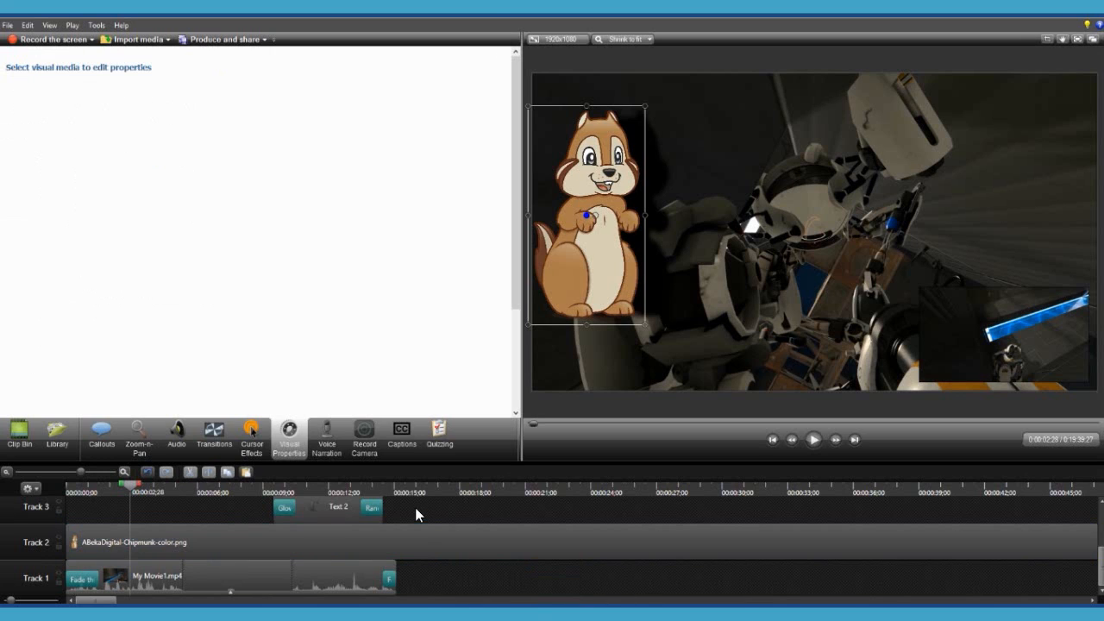
# Try turning off the chipmunk image's drop shadow and play the timeline to compare the look
pyautogui.click(183, 543)
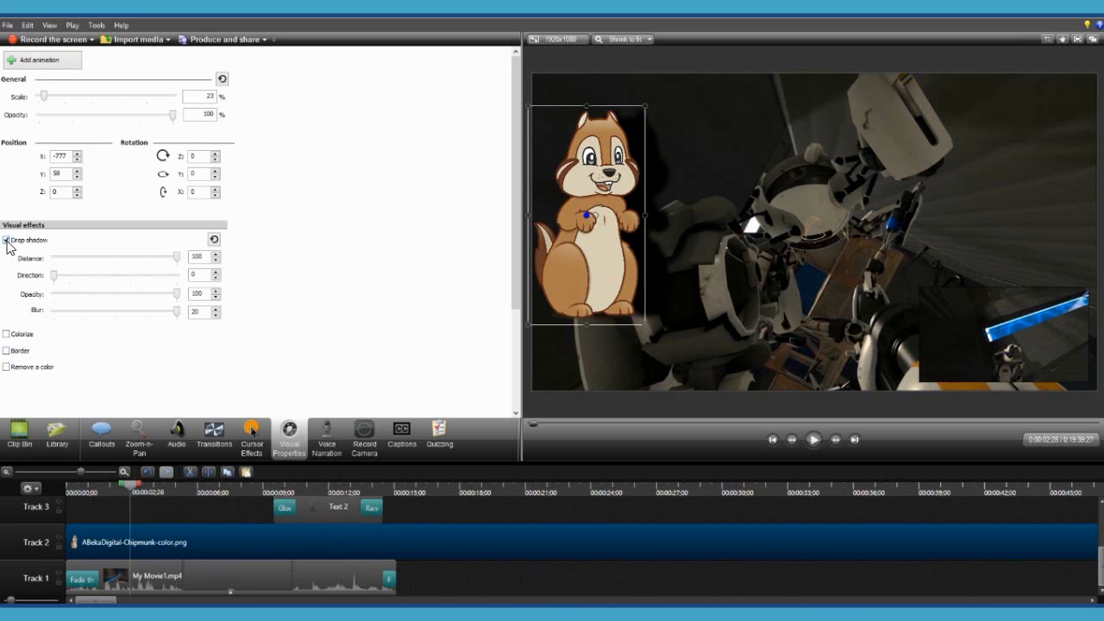
pyautogui.click(446, 512)
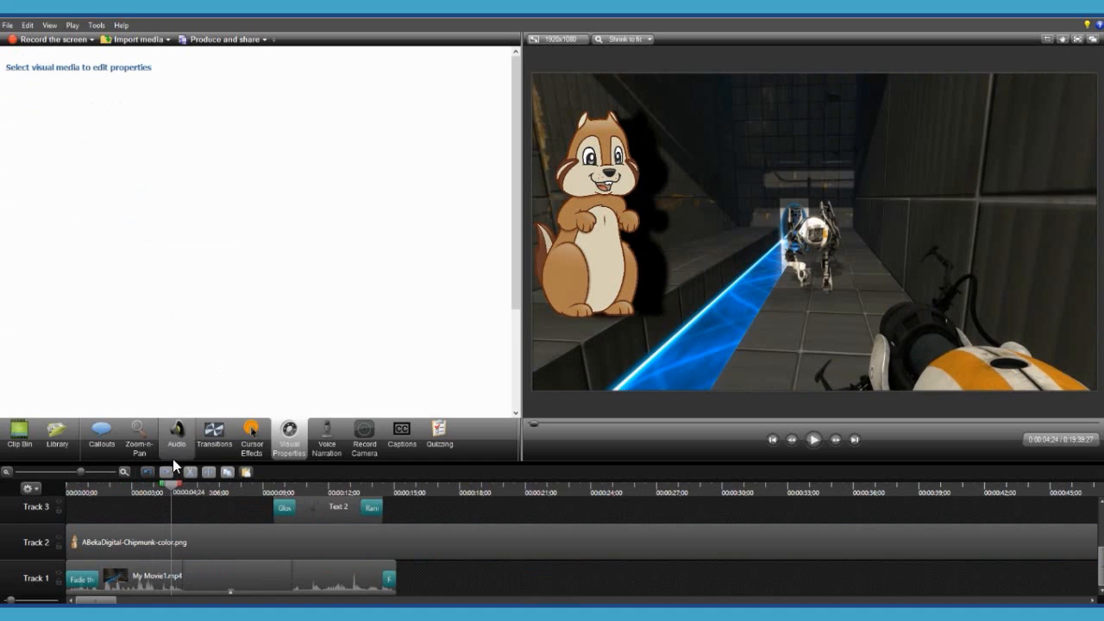
pyautogui.click(167, 544)
pyautogui.click(6, 240)
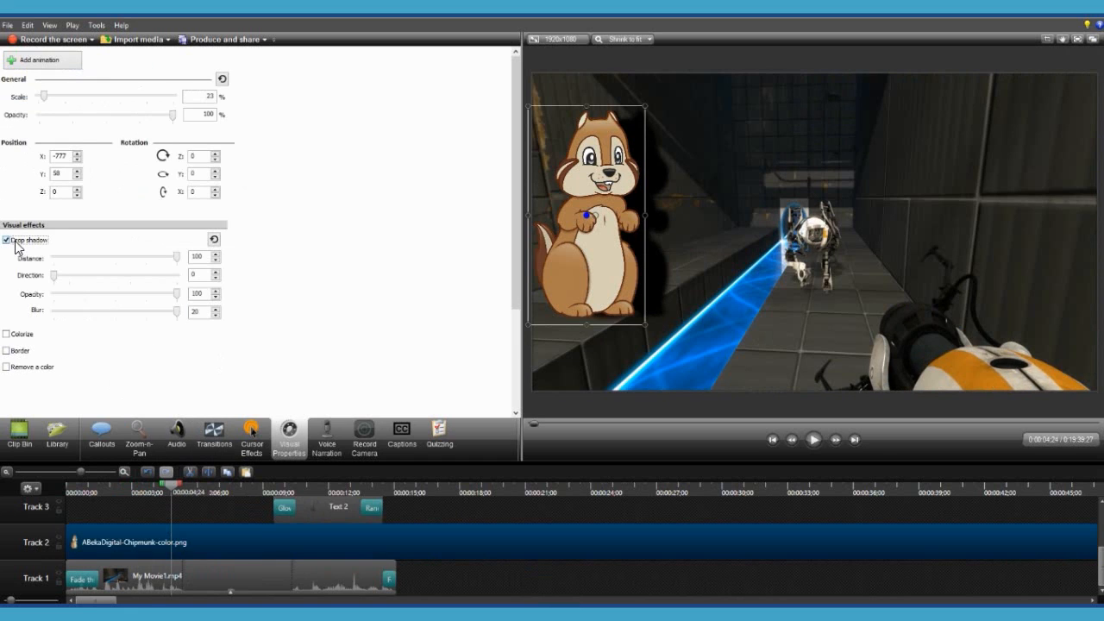
pyautogui.click(178, 509)
pyautogui.press('space')
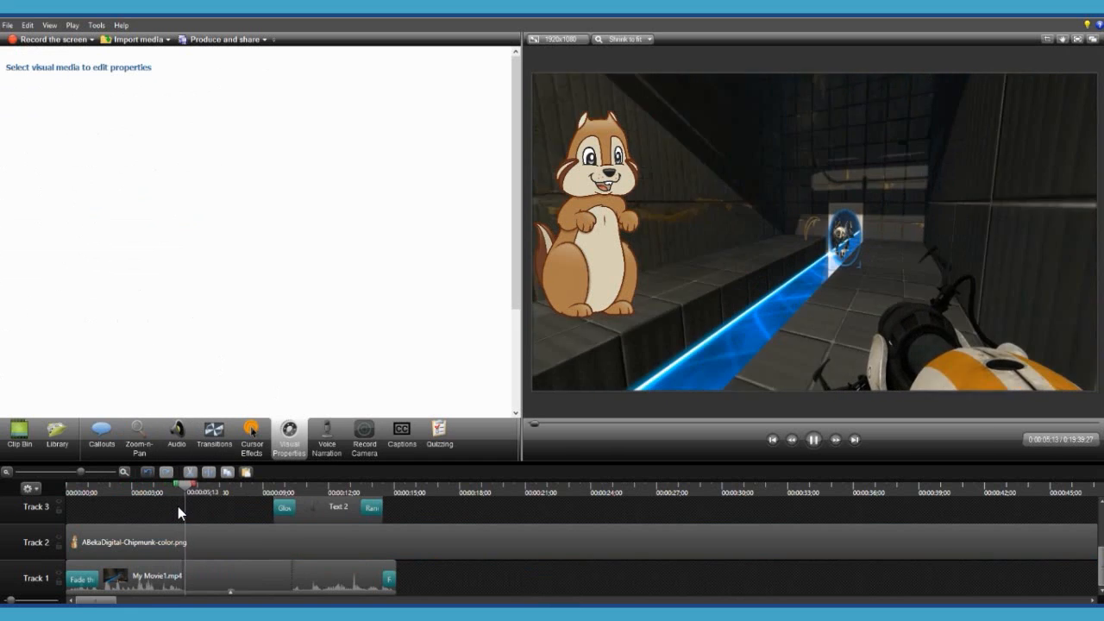
# Set the My Movie1.mp4 clip's speed to 100% of the original and preview the playback
pyautogui.click(141, 490)
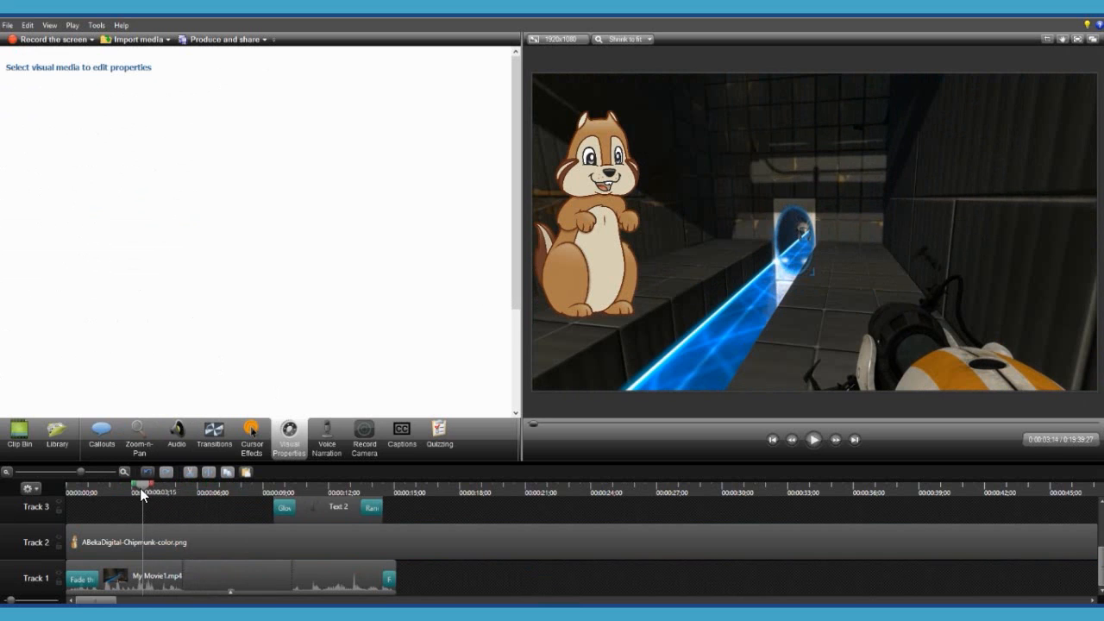
pyautogui.rightClick(148, 574)
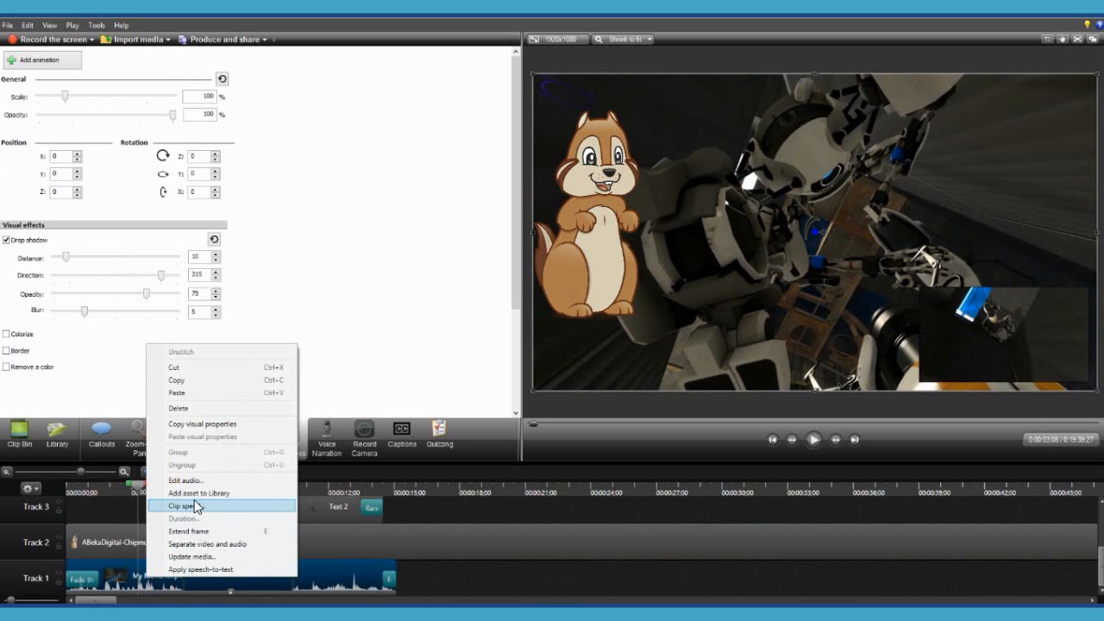
pyautogui.click(194, 505)
pyautogui.write('100')
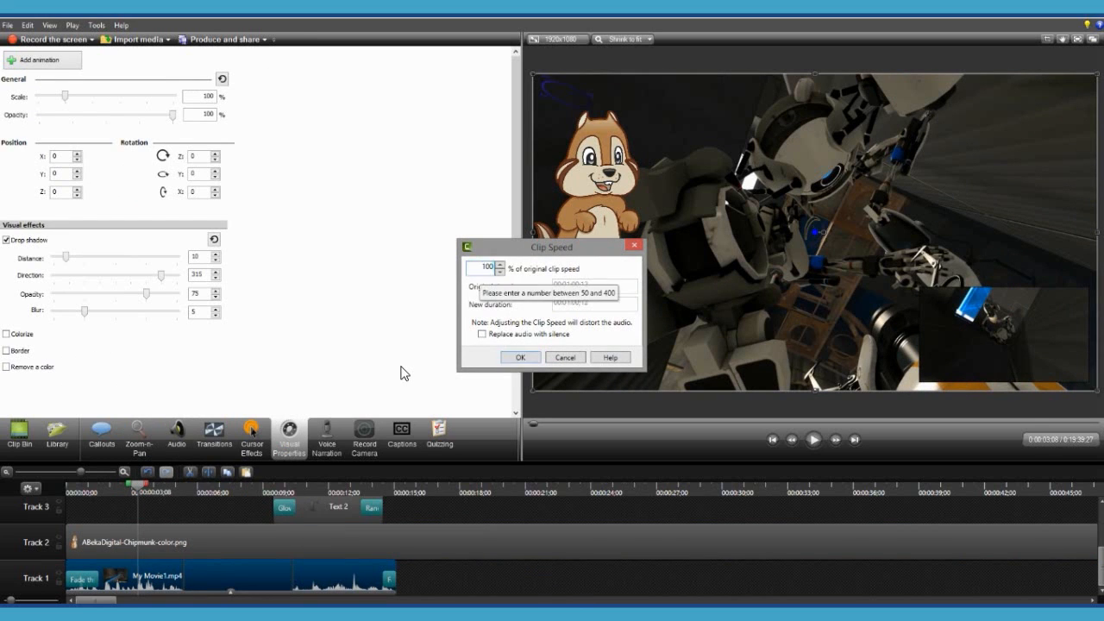
pyautogui.press('Return')
pyautogui.click(184, 508)
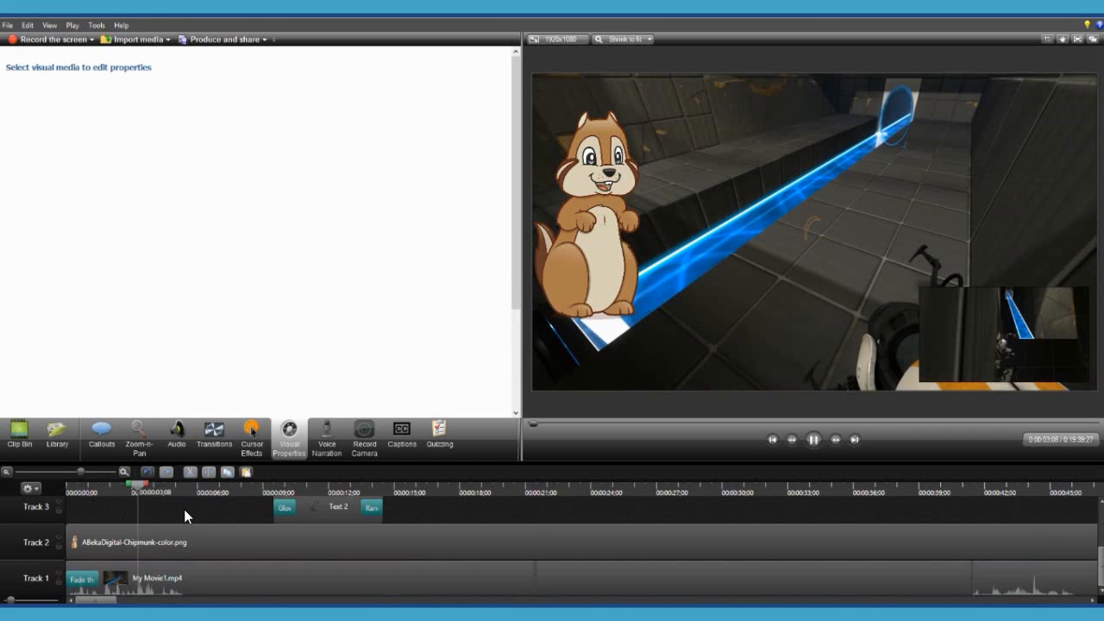
pyautogui.press('space')
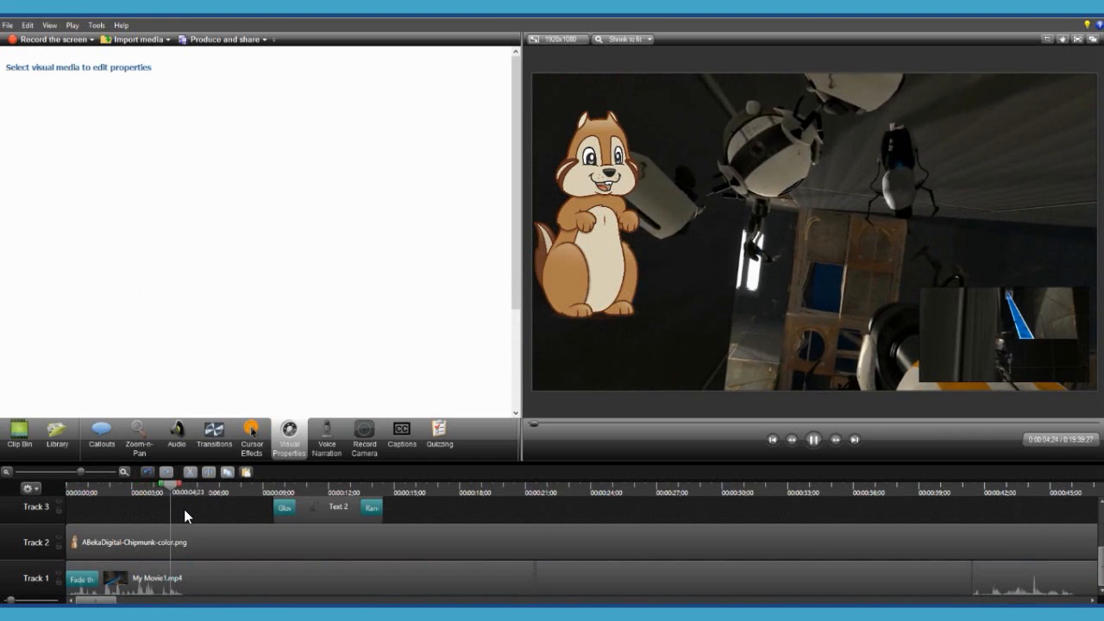
# Remove the drop shadow from the My Movie1.mp4 clip on Track 1 and play the result
pyautogui.click(168, 581)
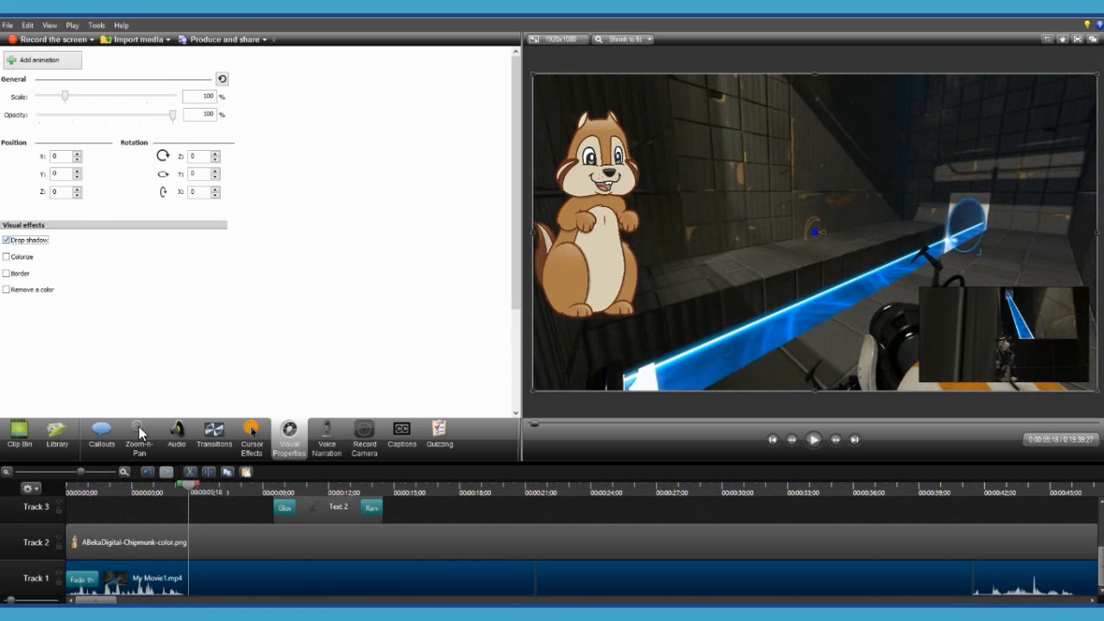
pyautogui.click(161, 517)
pyautogui.press('space')
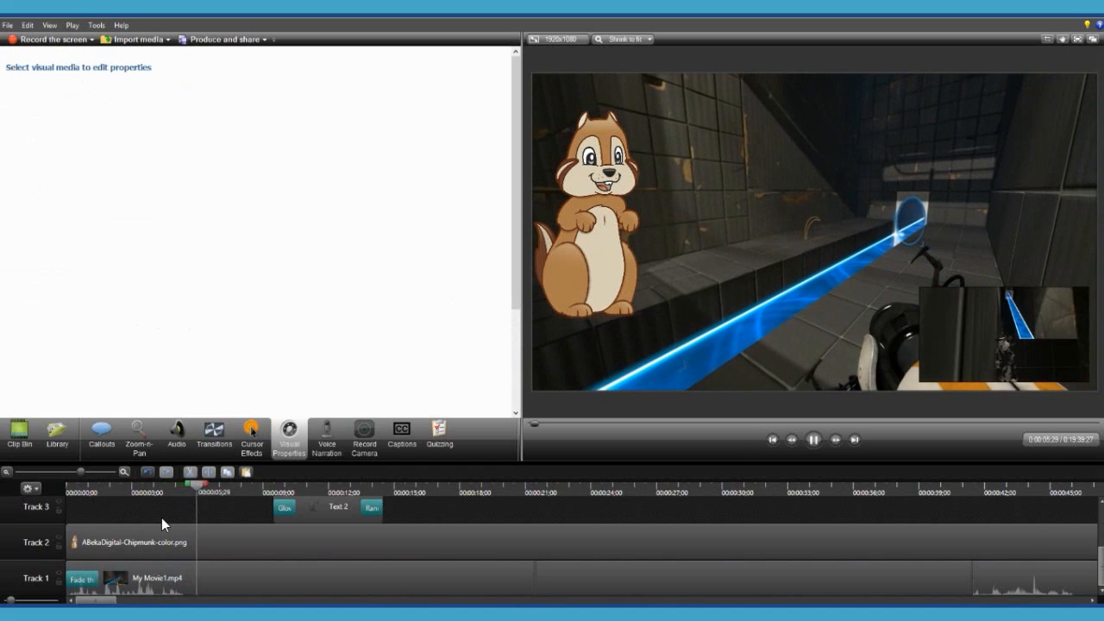
# Turn the chipmunk image's drop shadow back on and preview the playback
pyautogui.click(207, 541)
pyautogui.click(19, 240)
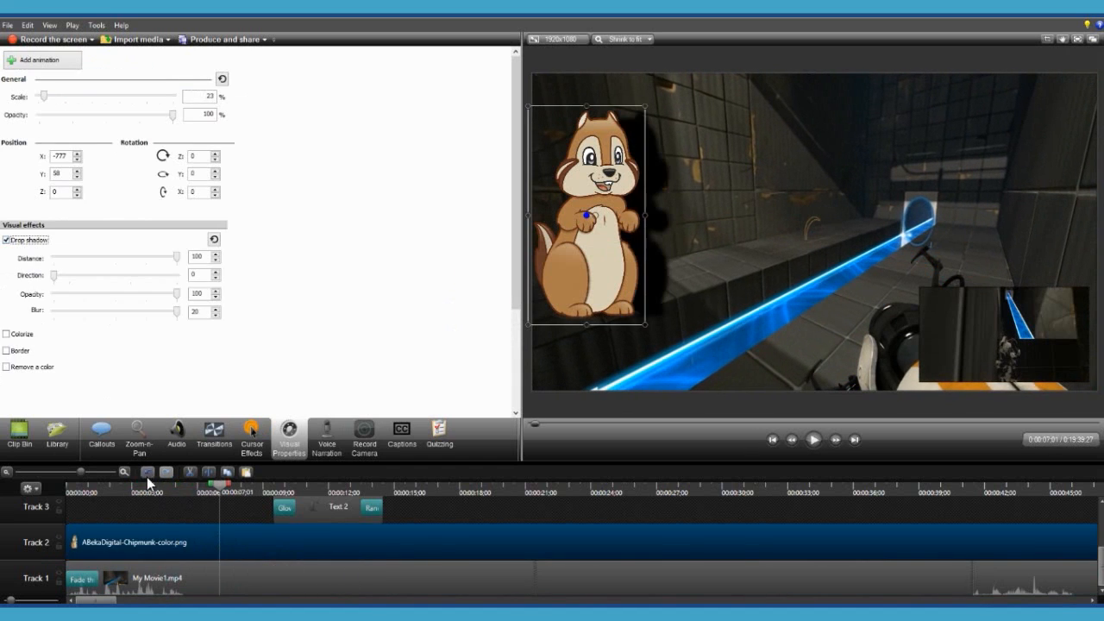
pyautogui.click(172, 522)
pyautogui.press('space')
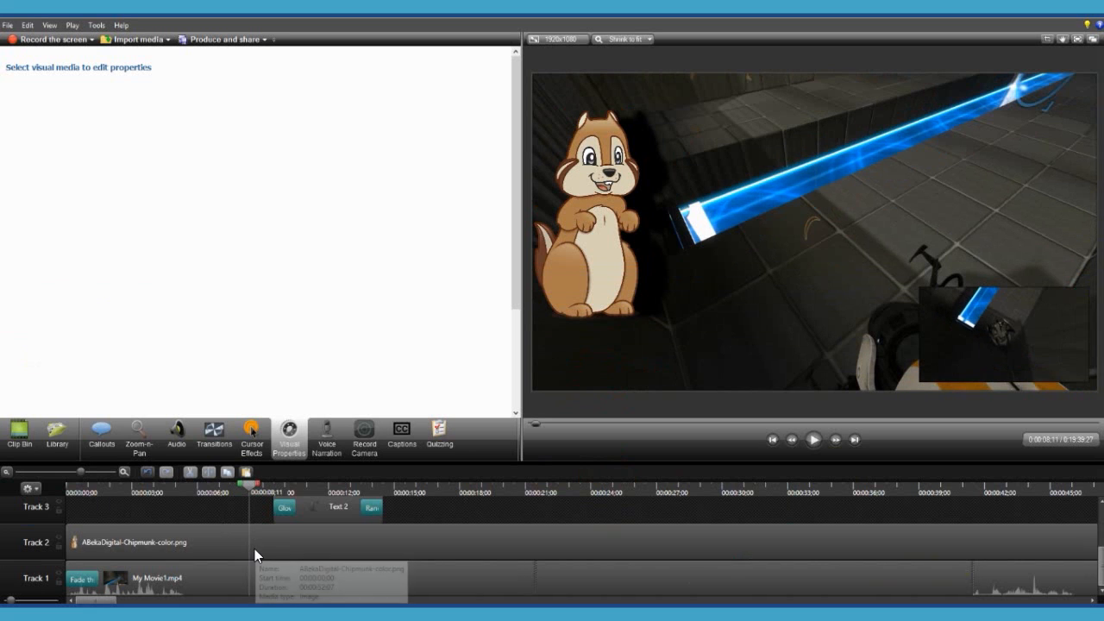
# Apply the Colorize effect to the My Movie1.mp4 clip on Track 1 with the amount at 100
pyautogui.click(255, 549)
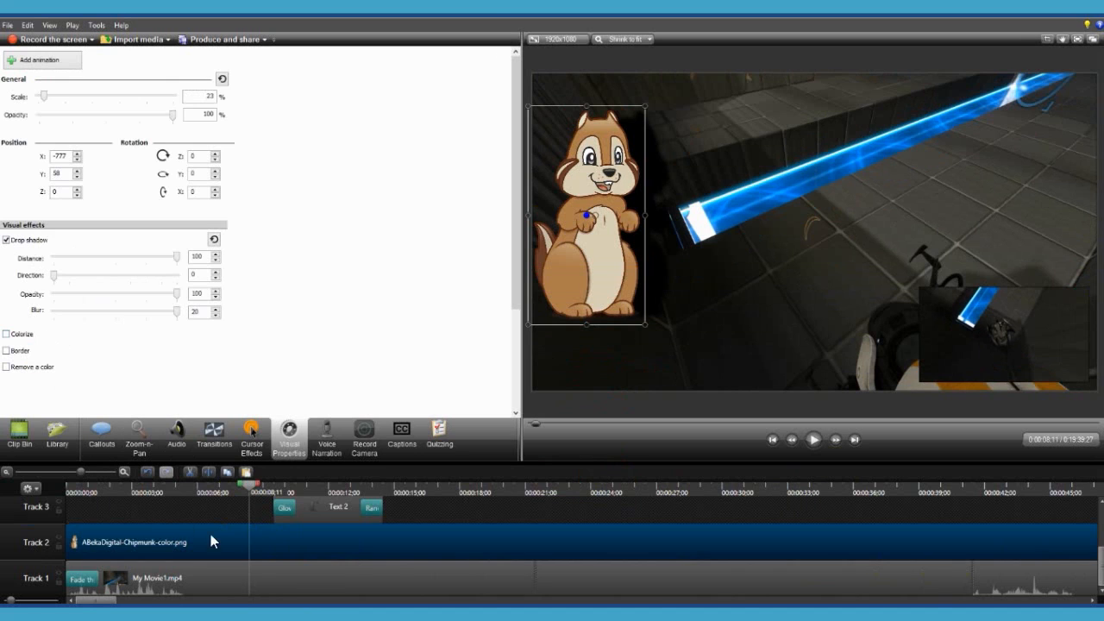
pyautogui.click(249, 564)
pyautogui.click(7, 257)
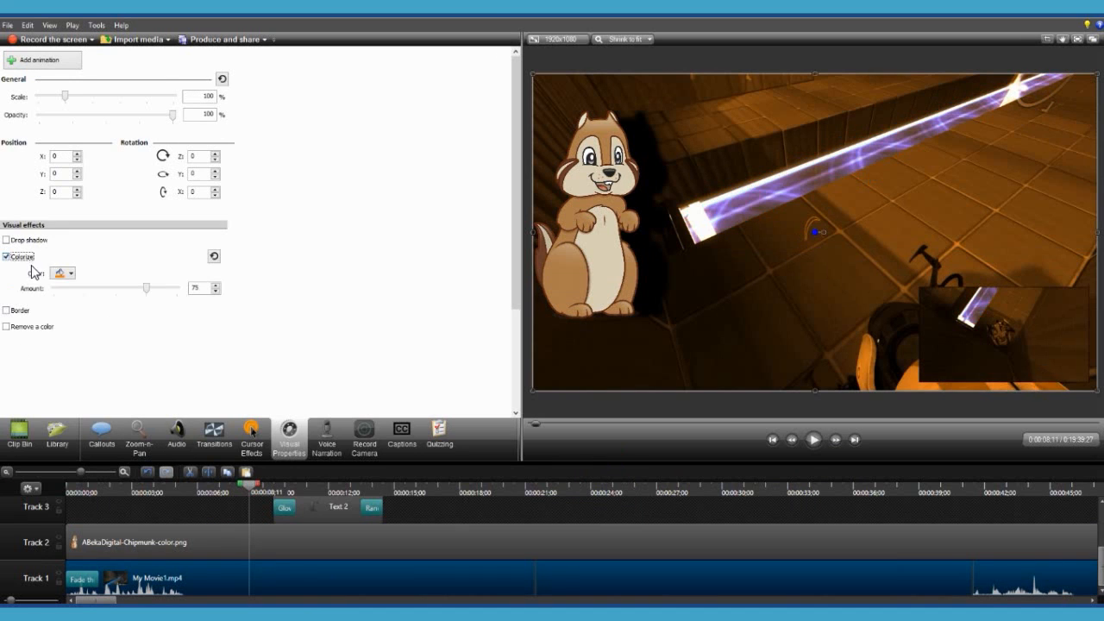
pyautogui.moveTo(143, 291)
pyautogui.mouseDown()
pyautogui.moveTo(94, 292)
pyautogui.moveTo(135, 291)
pyautogui.mouseUp()
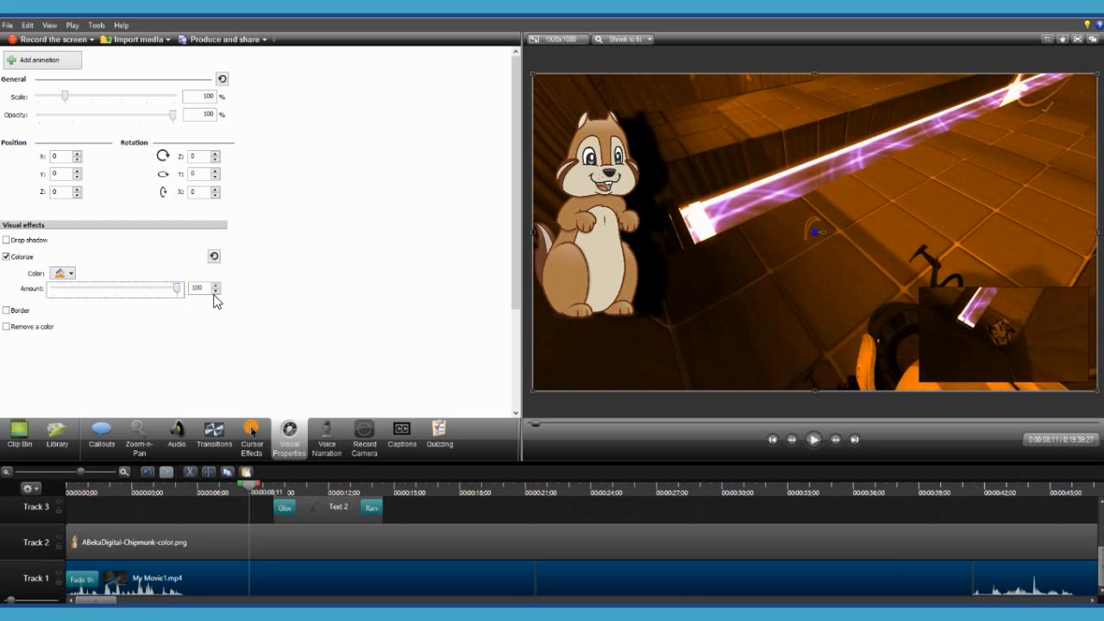
# Try black, white and light blue as the Colorize color of the My Movie1.mp4 clip
pyautogui.click(69, 273)
pyautogui.click(62, 298)
pyautogui.click(60, 274)
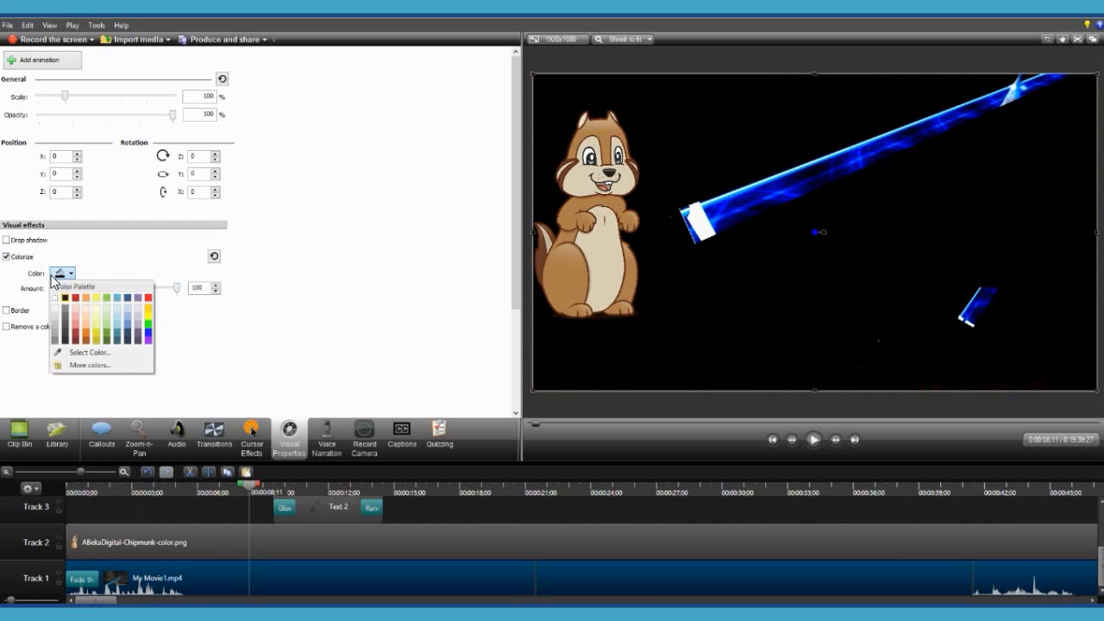
pyautogui.click(55, 297)
pyautogui.click(65, 273)
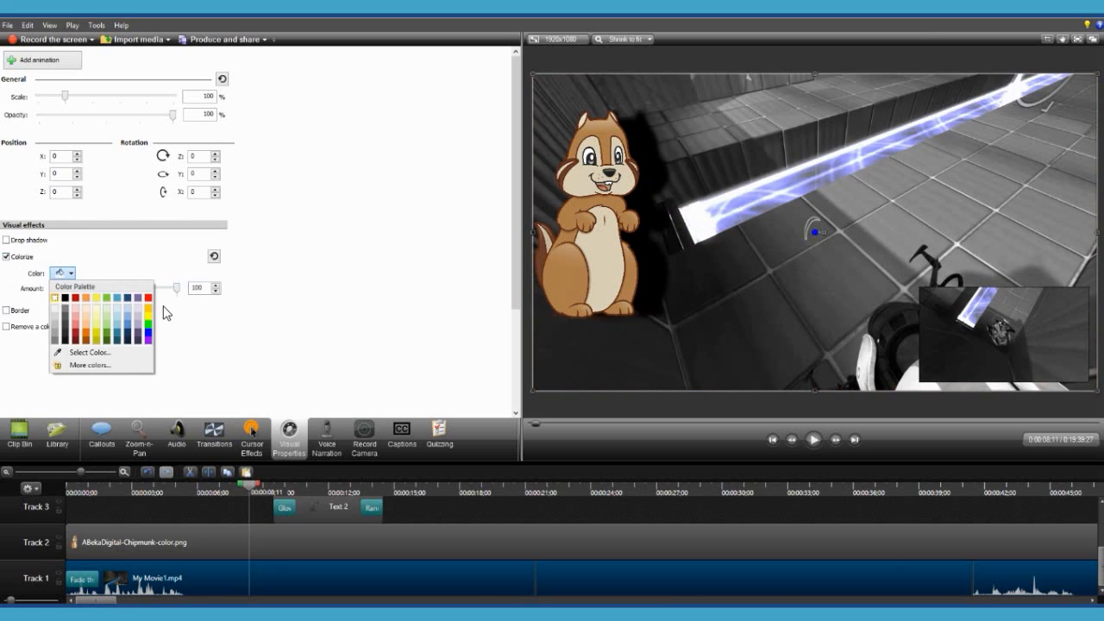
pyautogui.click(114, 297)
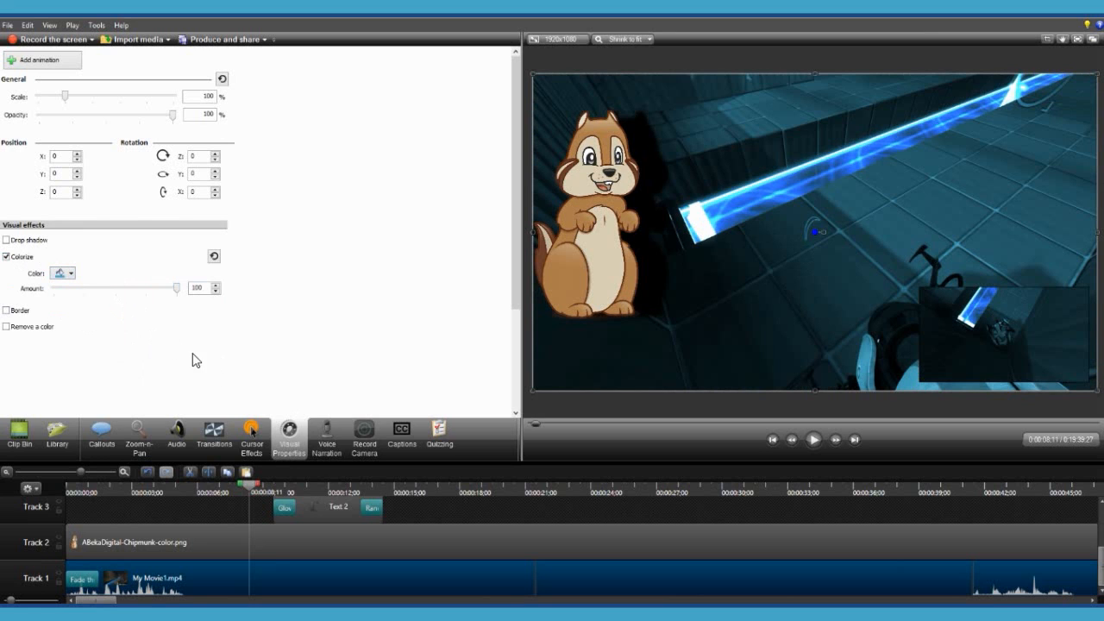
# Replace the My Movie1.mp4 clip's Colorize effect with a border, and scale the clip to 98% centered on the canvas
pyautogui.click(7, 256)
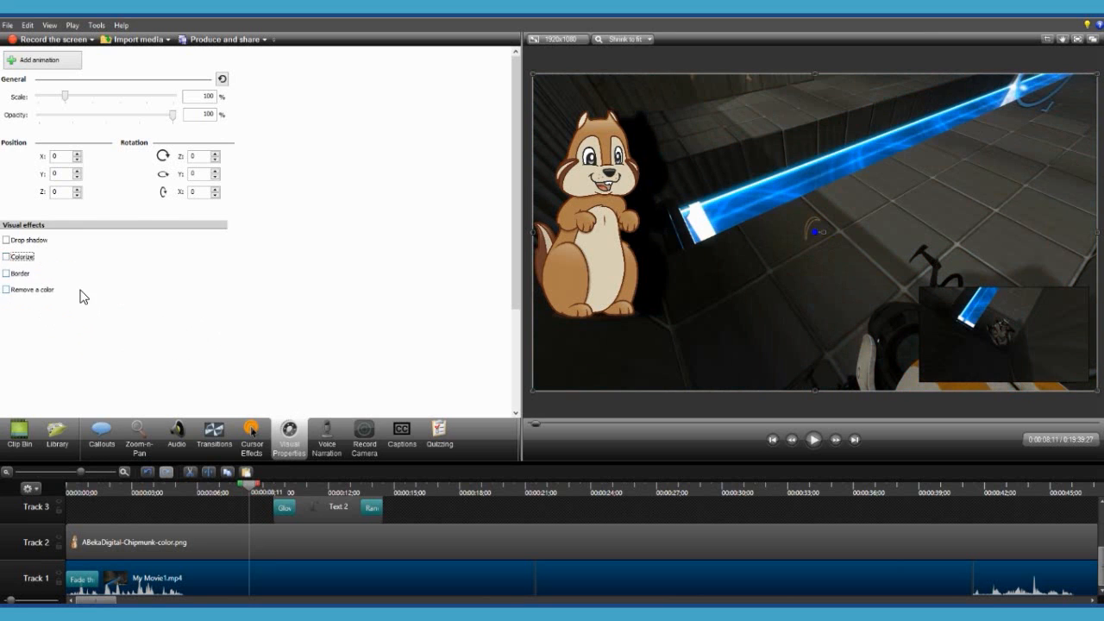
pyautogui.click(7, 273)
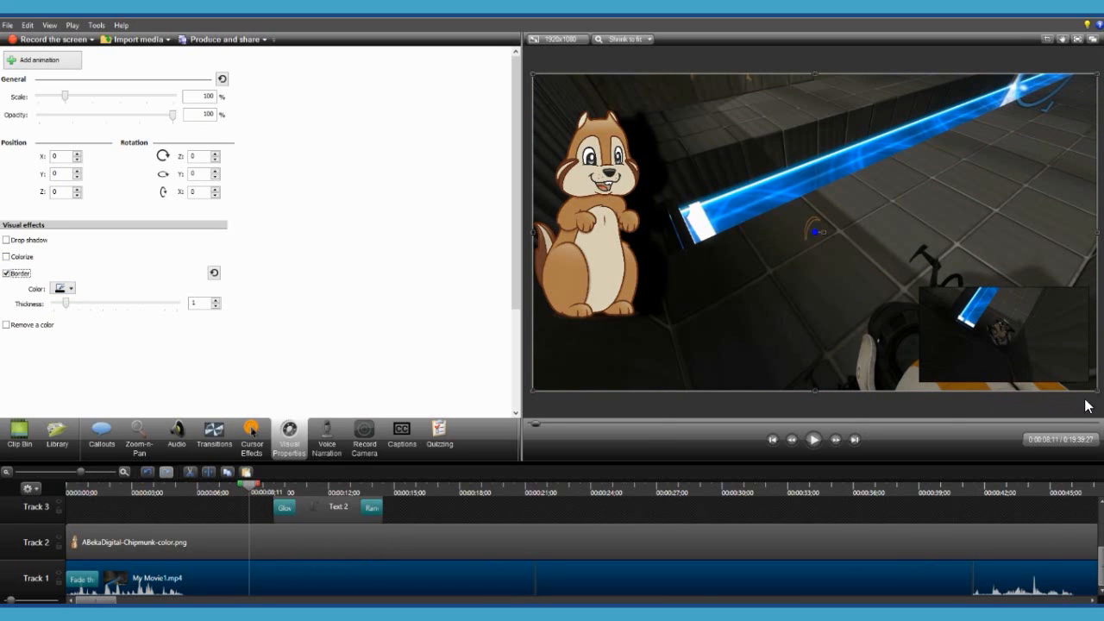
pyautogui.moveTo(1097, 392); pyautogui.dragTo(1088, 385)
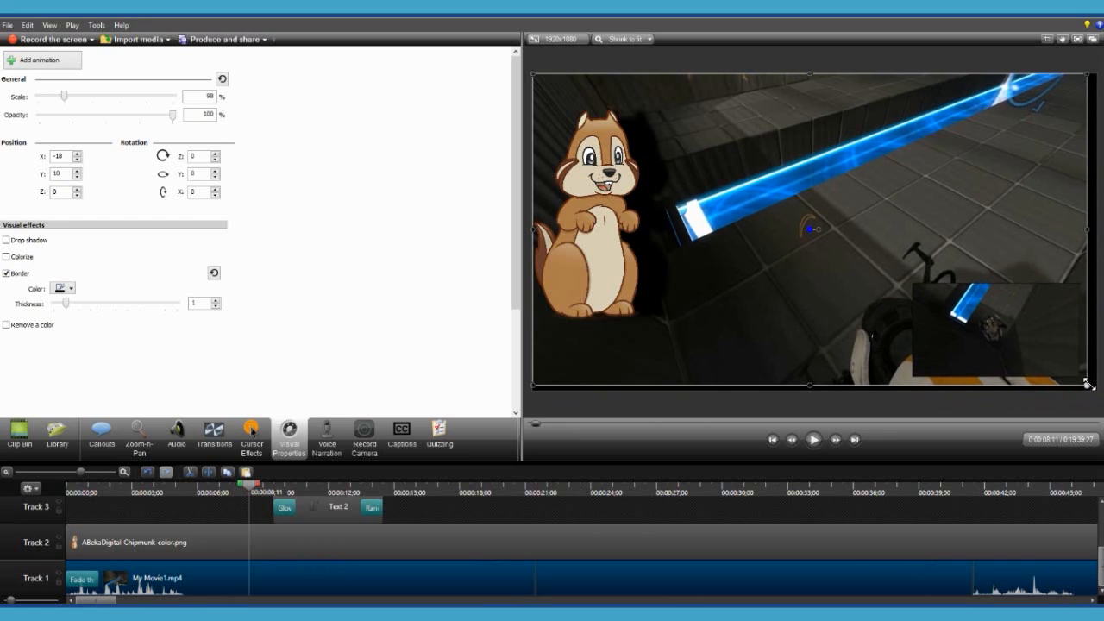
pyautogui.moveTo(939, 308); pyautogui.dragTo(940, 311)
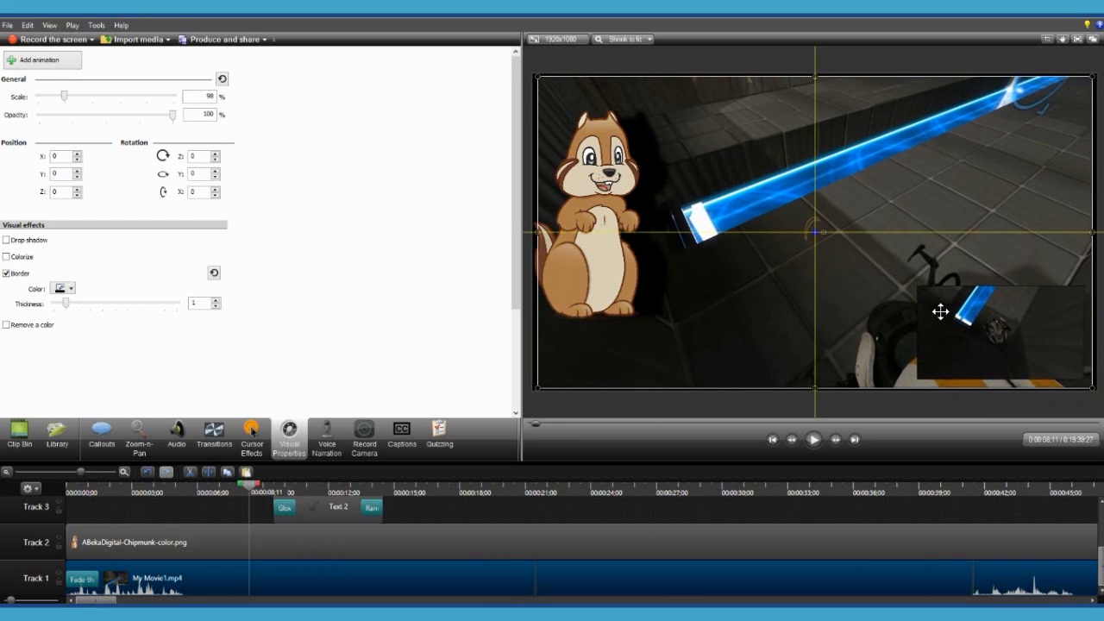
# Make the clip's border white with a thickness of 10, and deselect the clip to view it
pyautogui.click(66, 288)
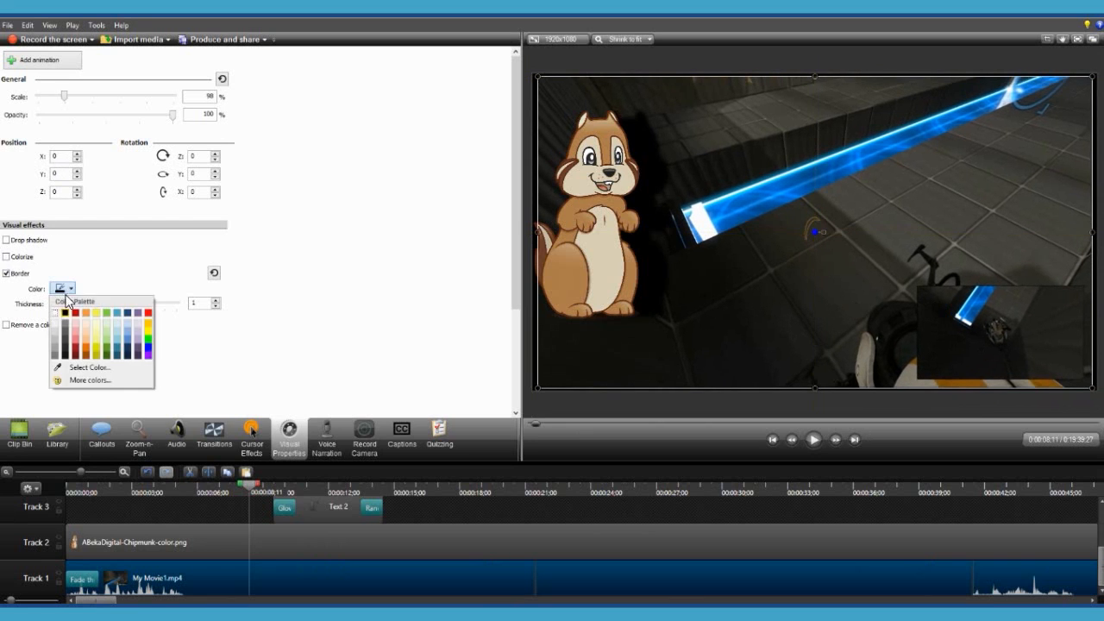
pyautogui.click(61, 316)
pyautogui.moveTo(65, 304); pyautogui.dragTo(220, 303)
pyautogui.click(438, 514)
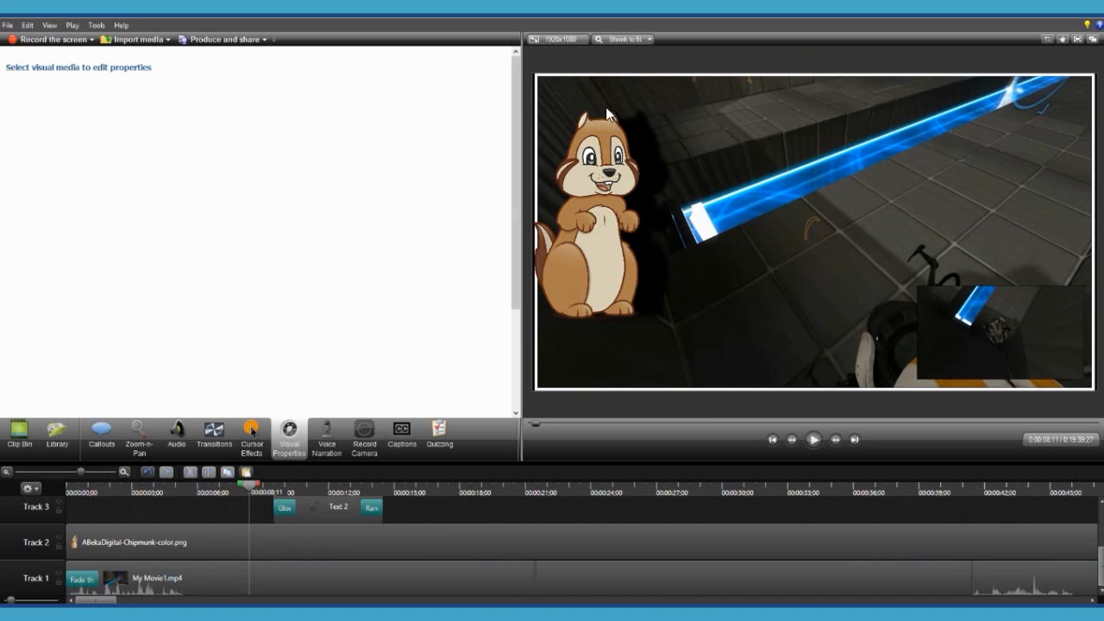
# Apply Remove a color to the My Movie1.mp4 clip on Track 1 using red, with tolerance 40 and softness 35
pyautogui.click(351, 570)
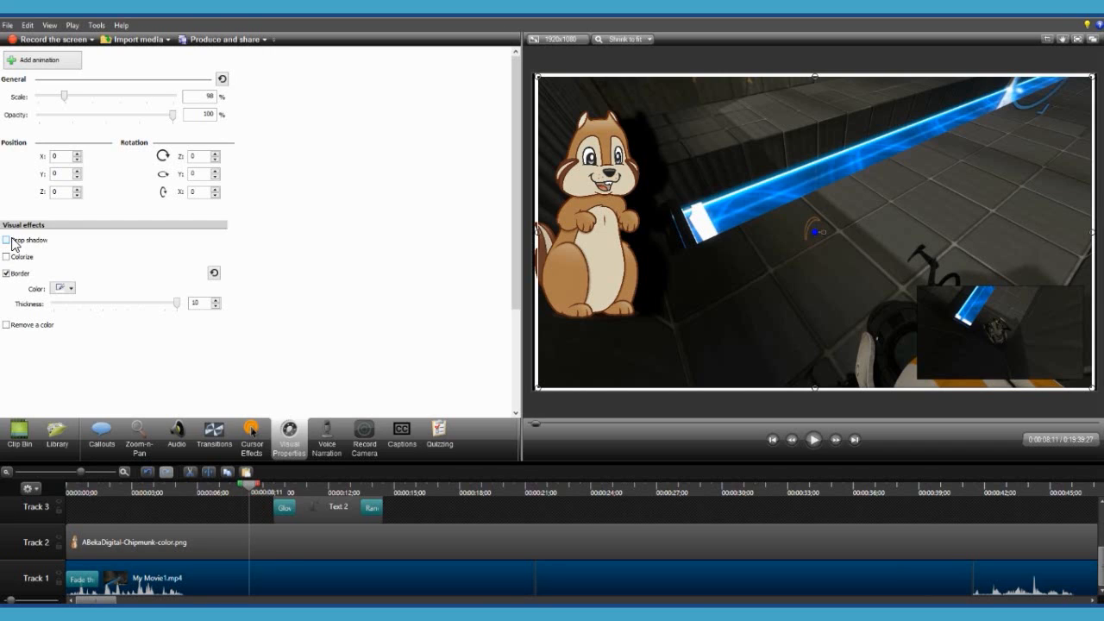
pyautogui.click(6, 325)
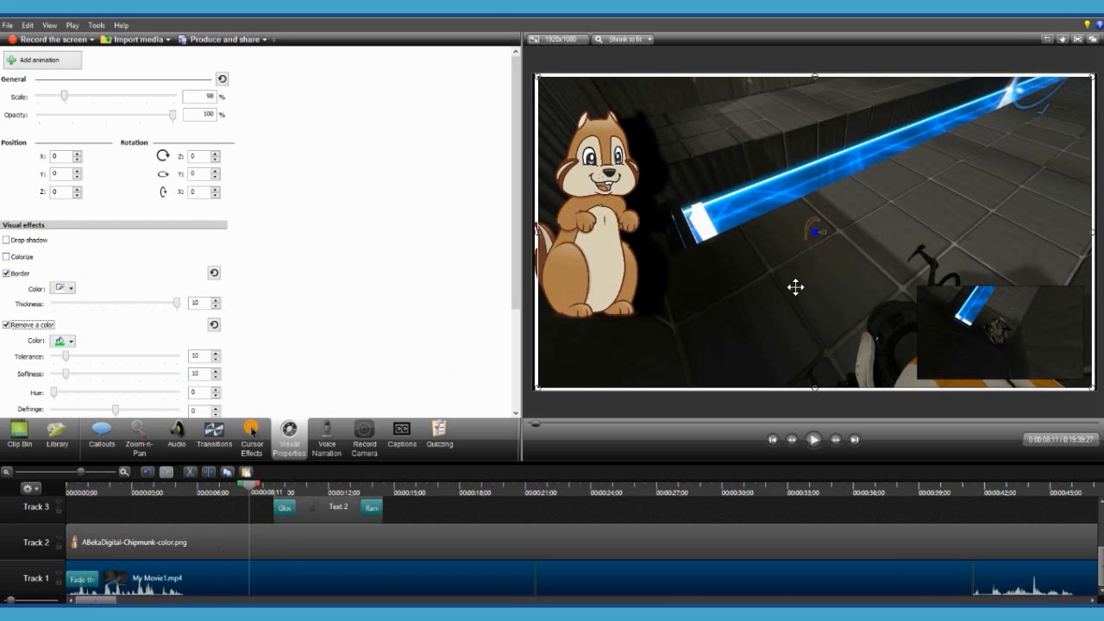
pyautogui.click(66, 341)
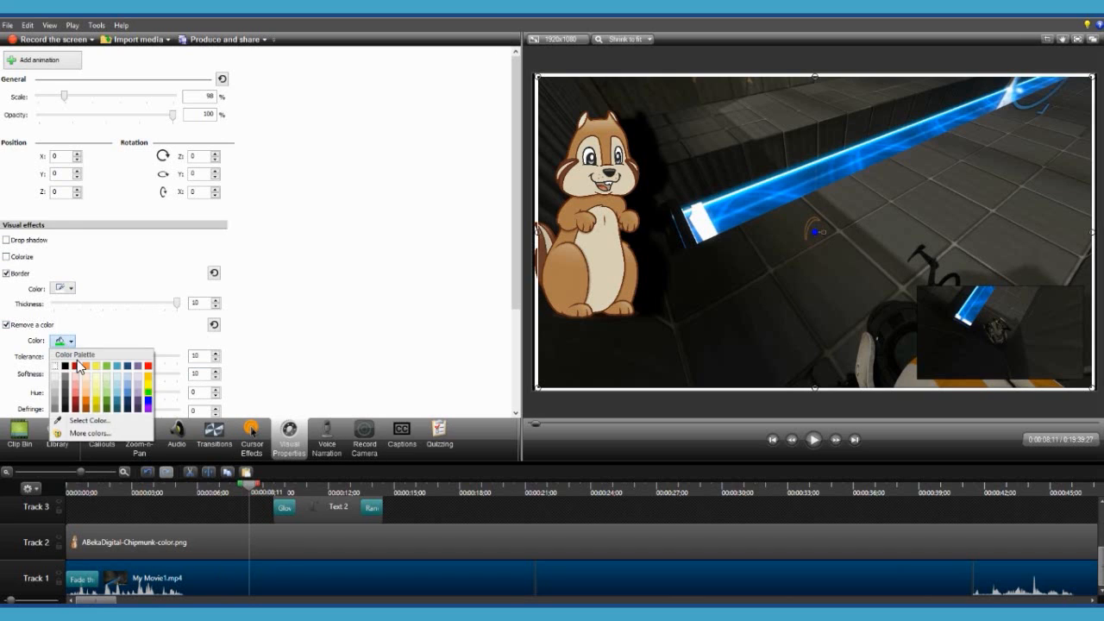
pyautogui.click(76, 370)
pyautogui.moveTo(66, 355); pyautogui.dragTo(101, 351)
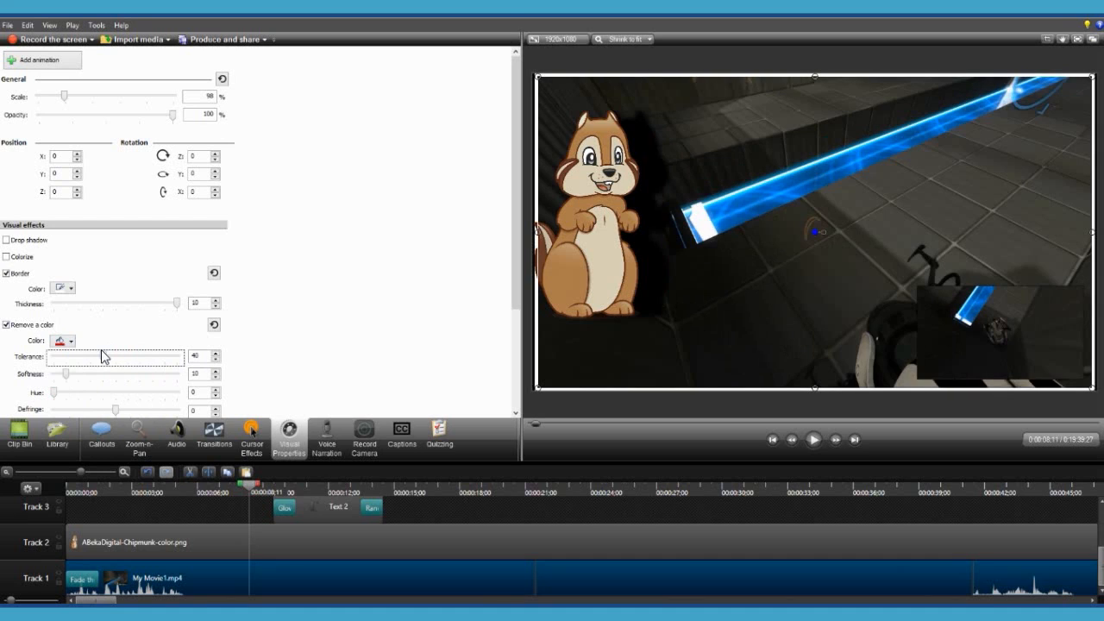
pyautogui.click(65, 374)
pyautogui.moveTo(79, 379)
pyautogui.mouseDown()
pyautogui.moveTo(101, 385)
pyautogui.moveTo(92, 380)
pyautogui.mouseUp()
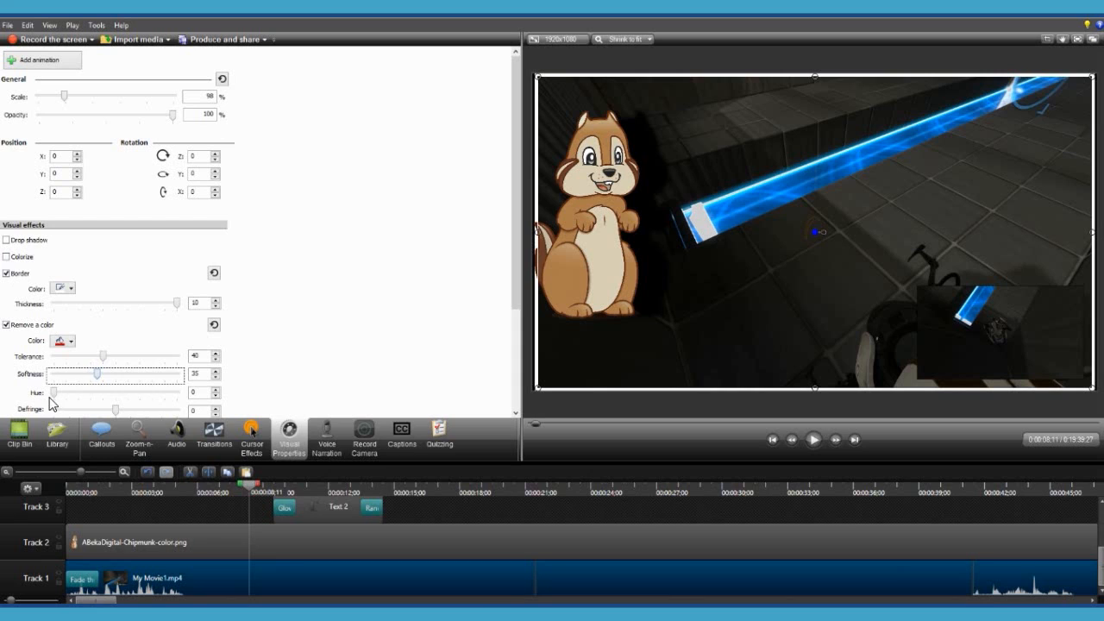
# Set the color removal's hue to 100 and defringe to 100
pyautogui.moveTo(53, 392); pyautogui.dragTo(235, 393)
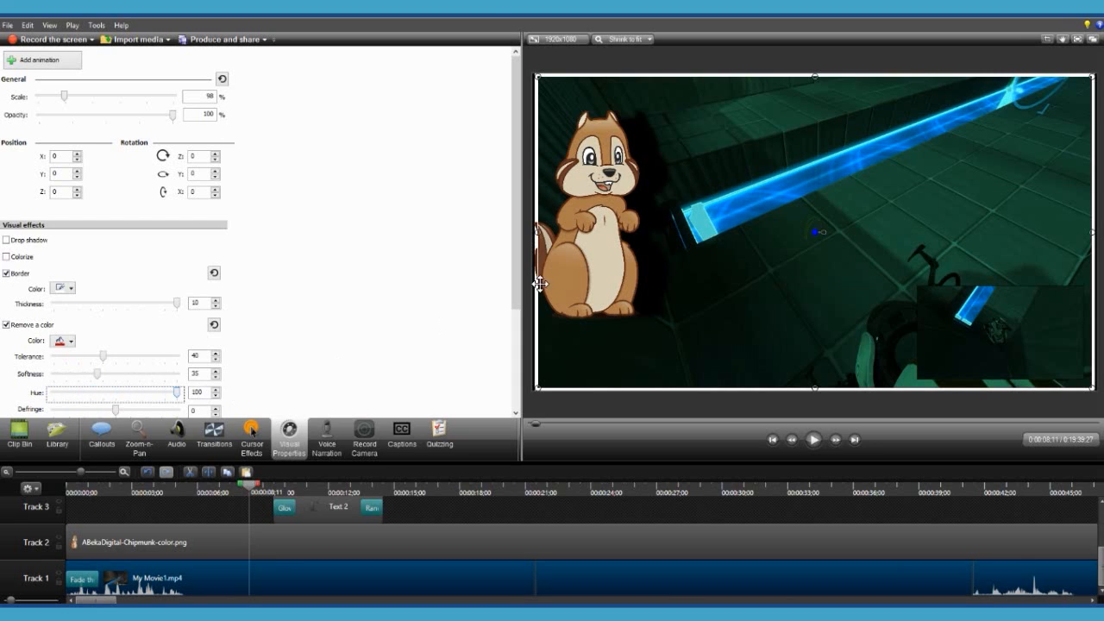
pyautogui.click(644, 399)
pyautogui.click(565, 572)
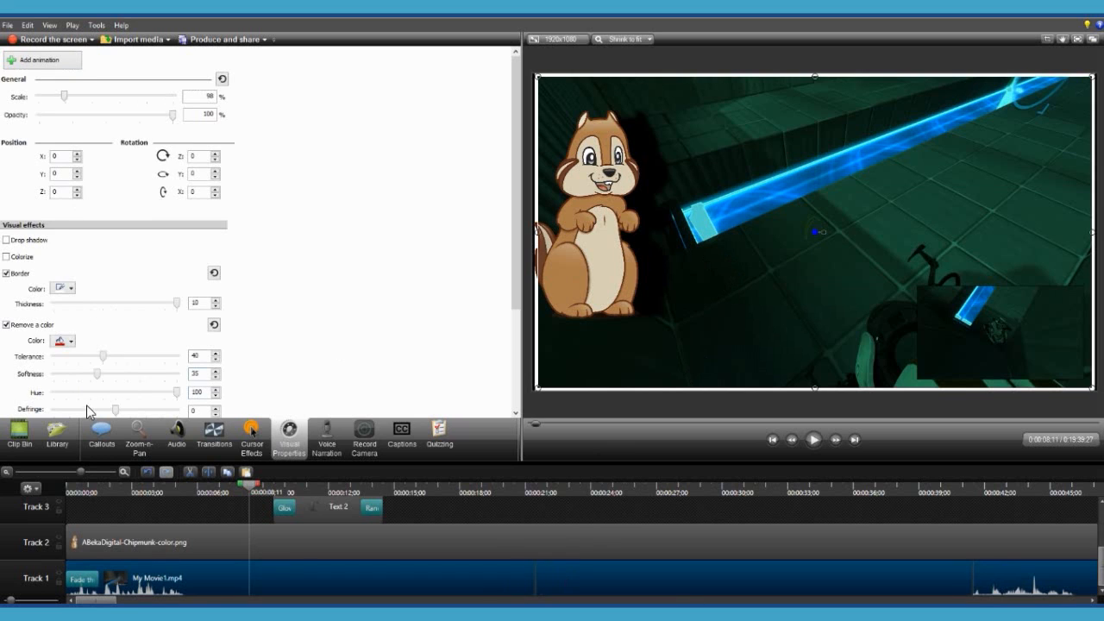
pyautogui.moveTo(116, 412); pyautogui.dragTo(223, 407)
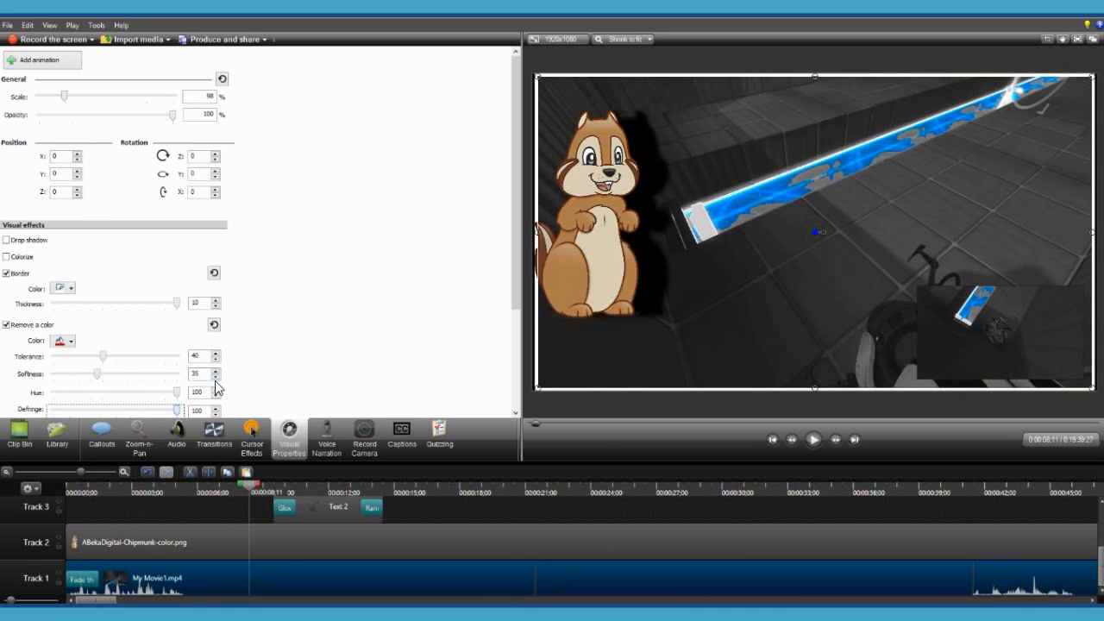
# Try removing red with the tolerance at 53 and the softness at 56
pyautogui.click(68, 344)
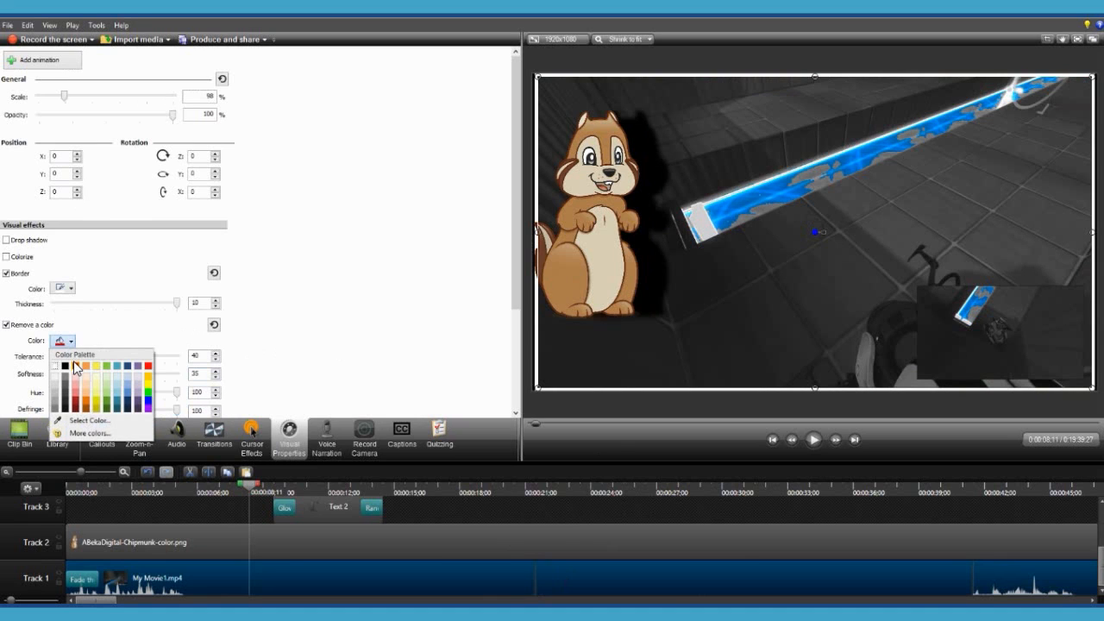
pyautogui.click(80, 369)
pyautogui.moveTo(106, 357); pyautogui.dragTo(123, 376)
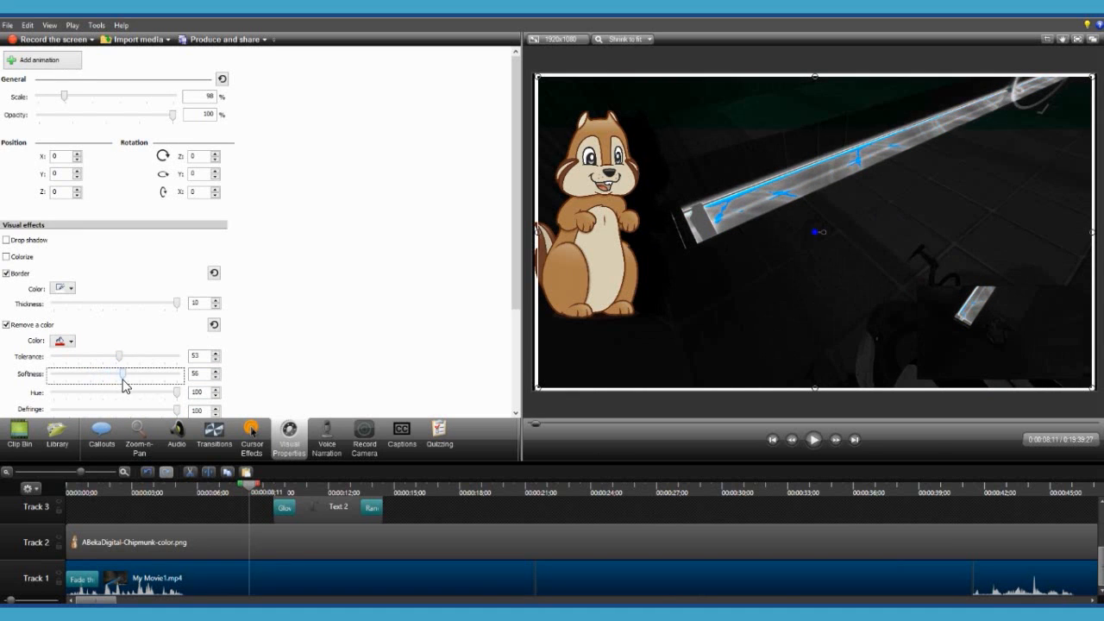
# Change the removed color to light blue with tolerance 23 and softness 26, and deselect the clip
pyautogui.click(68, 340)
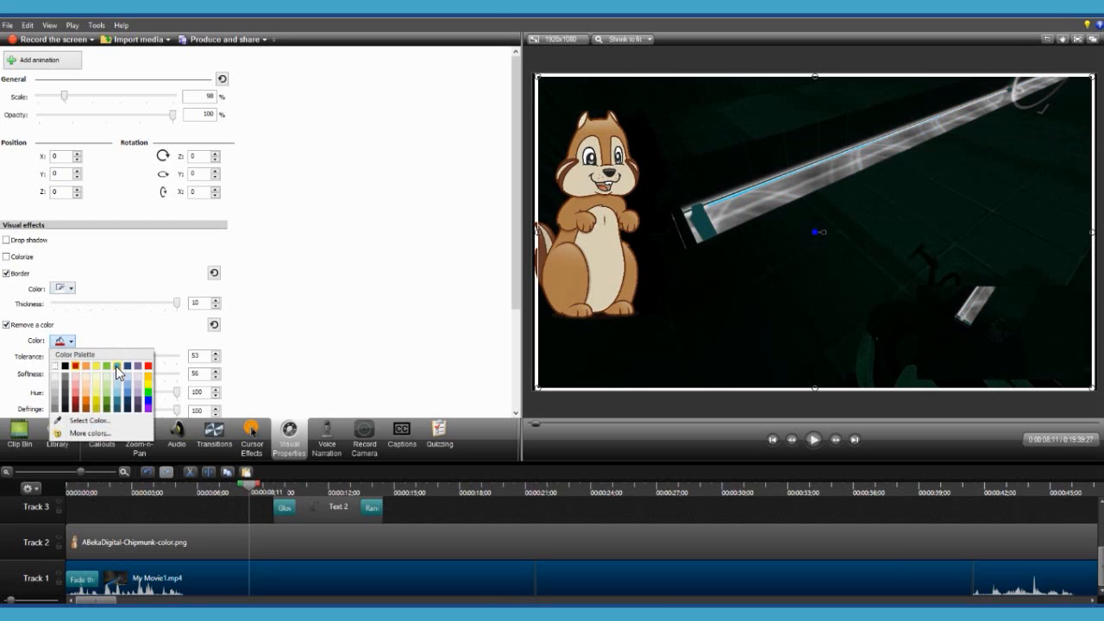
pyautogui.click(116, 366)
pyautogui.moveTo(118, 356); pyautogui.dragTo(85, 378)
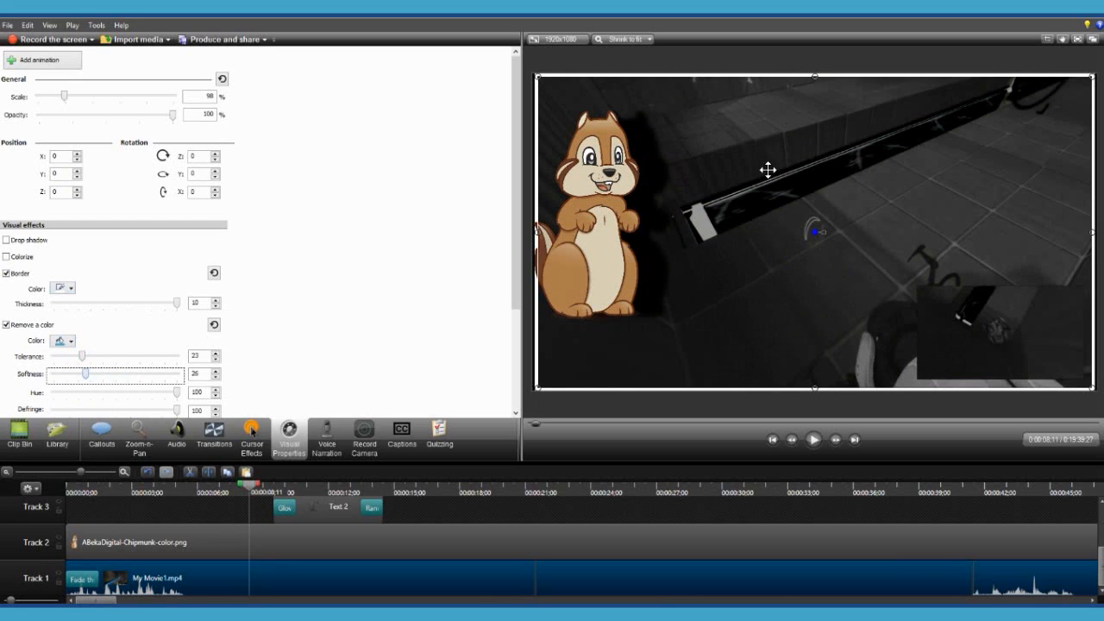
pyautogui.click(669, 503)
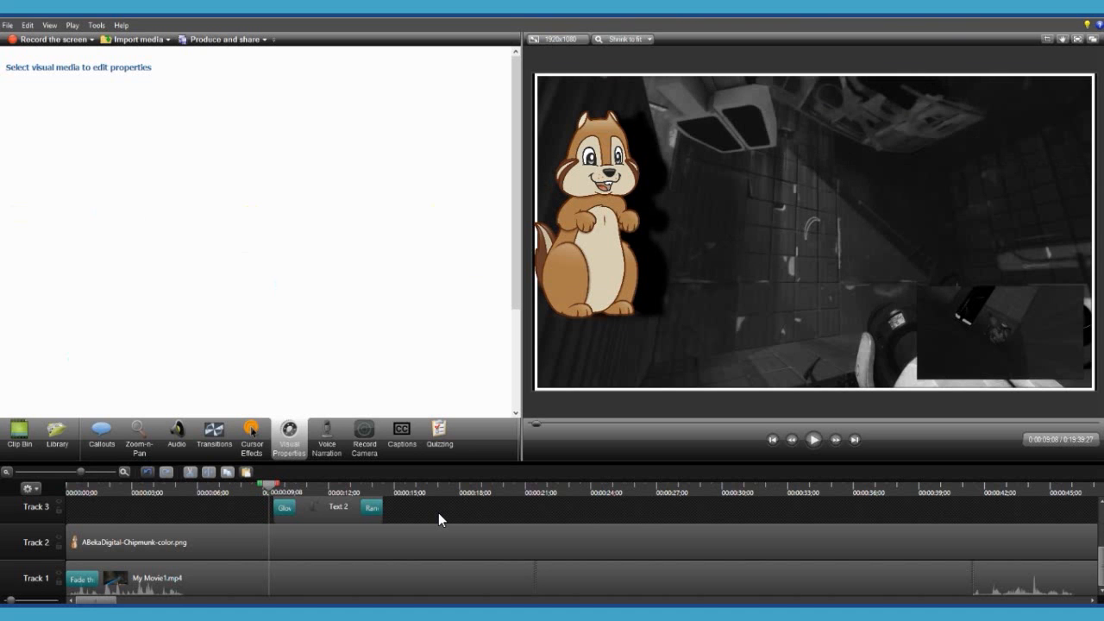
pyautogui.click(32, 438)
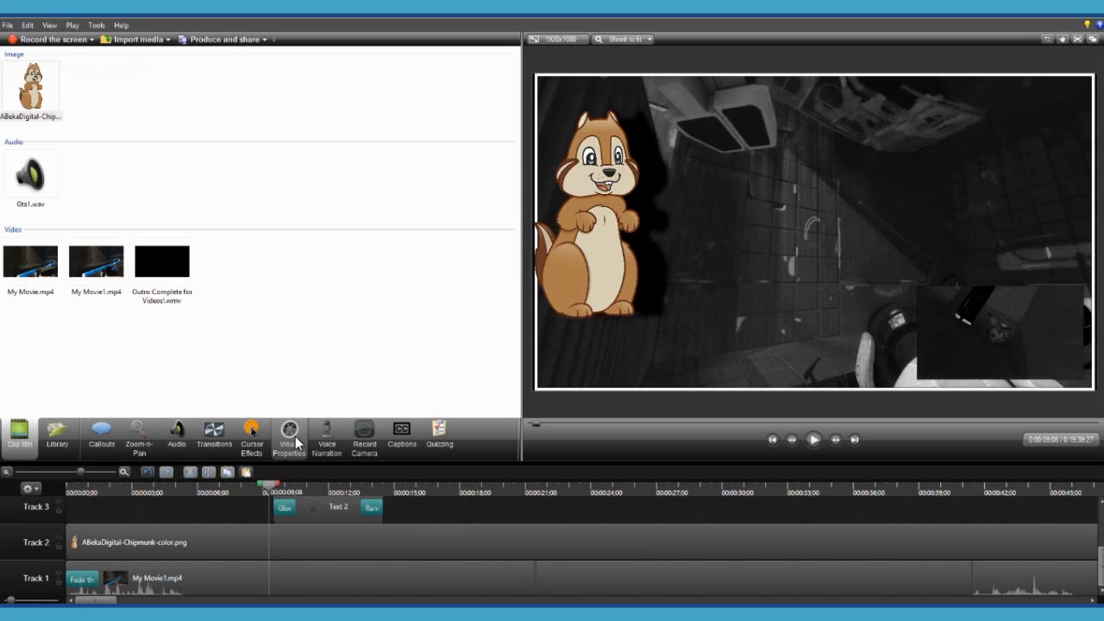
pyautogui.moveTo(295, 436)
pyautogui.click(282, 442)
pyautogui.click(295, 569)
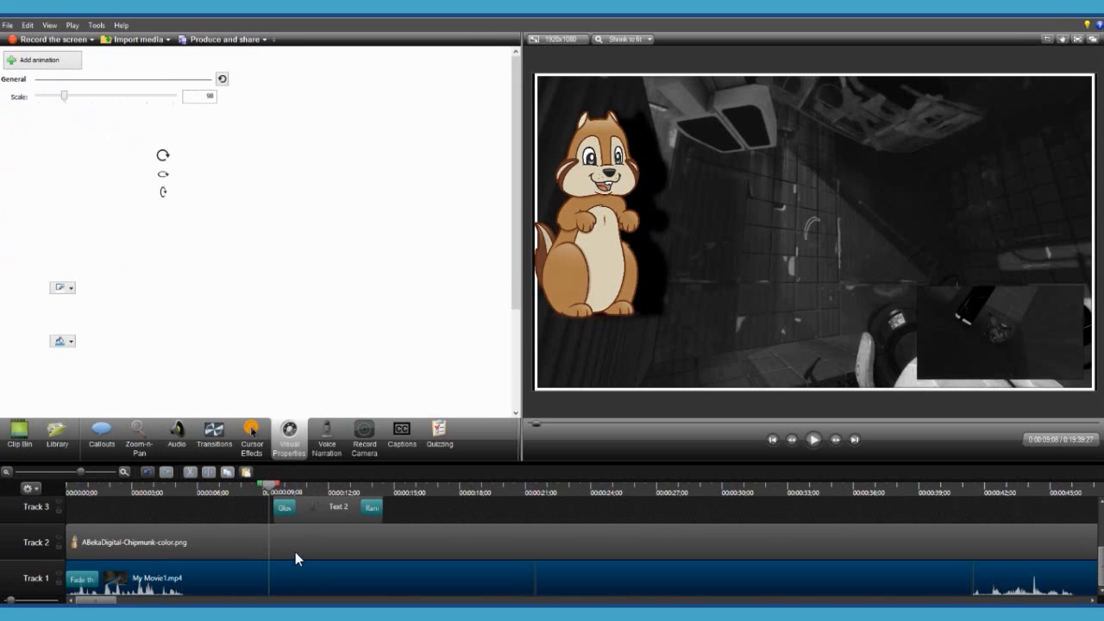
pyautogui.click(416, 512)
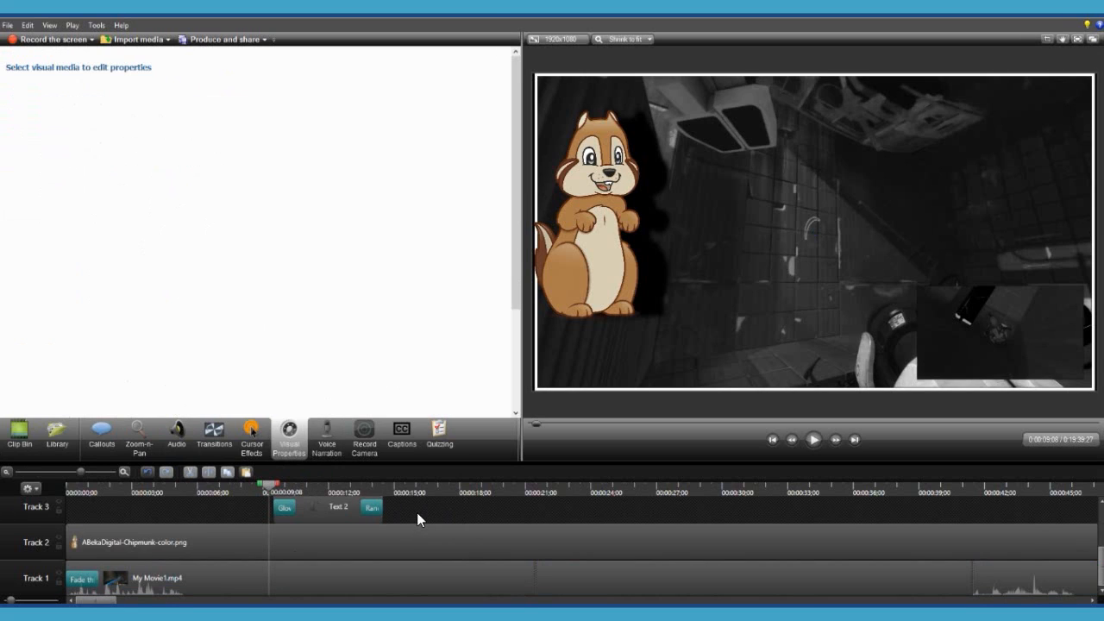